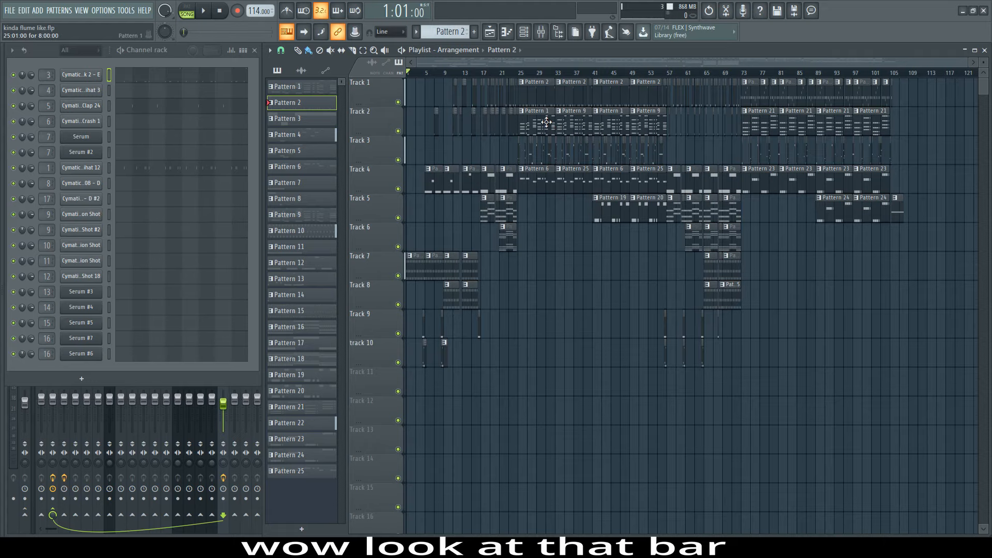
- Open the Serum piano roll of the first Pattern 1 clip on Track 2 and switch playback to pattern mode
{"action": "scroll", "coordinate": [521, 143], "scroll_direction": "up", "scroll_amount": 6}
{"action": "left_click", "coordinate": [501, 123]}
{"action": "left_click", "coordinate": [192, 139]}
{"action": "left_click", "coordinate": [186, 11]}
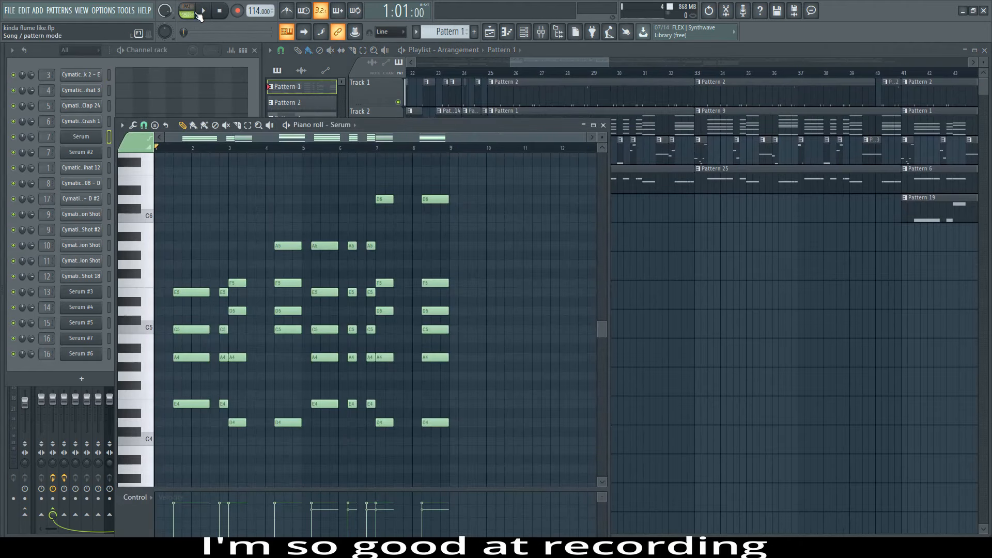
- Examine the Serum chord notes across Pattern 1 in the piano roll and audition individual chords
{"action": "scroll", "coordinate": [187, 247], "scroll_direction": "down", "scroll_amount": 2}
{"action": "scroll", "coordinate": [191, 249], "scroll_direction": "down", "scroll_amount": 3}
{"action": "scroll", "coordinate": [202, 257], "scroll_direction": "up", "scroll_amount": 4}
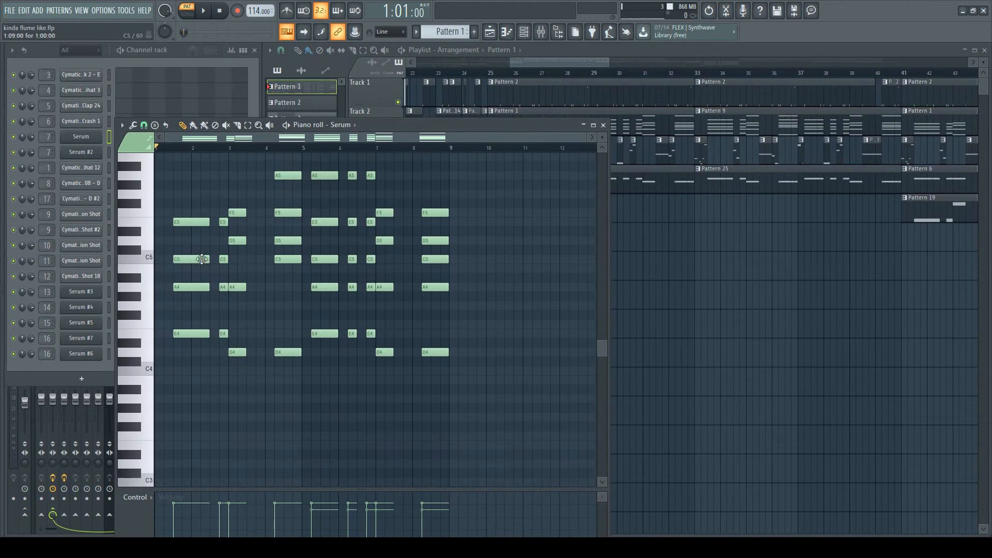
{"action": "scroll", "coordinate": [212, 264], "scroll_direction": "up", "scroll_amount": 2}
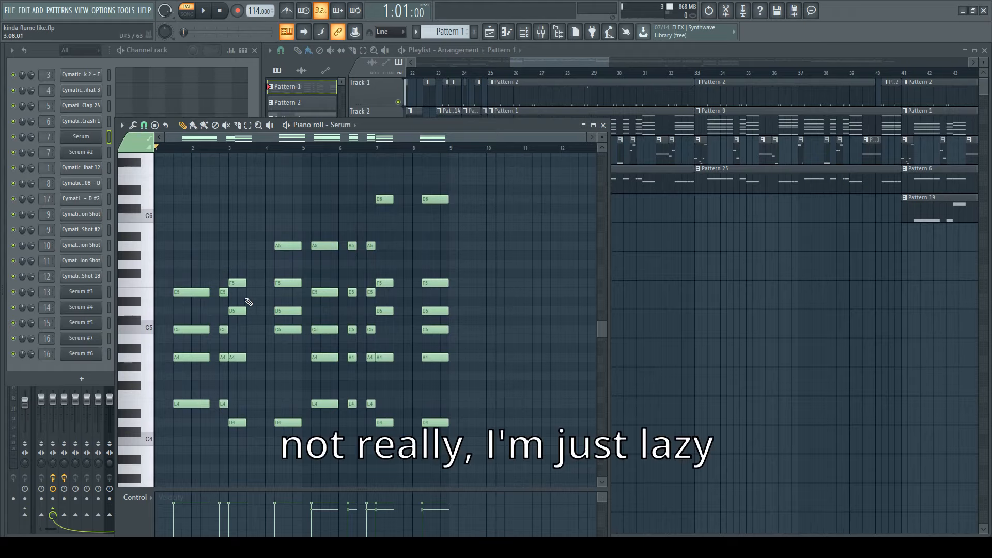
{"action": "scroll", "coordinate": [244, 306], "scroll_direction": "down", "scroll_amount": 3}
{"action": "scroll", "coordinate": [227, 320], "scroll_direction": "up", "scroll_amount": 3}
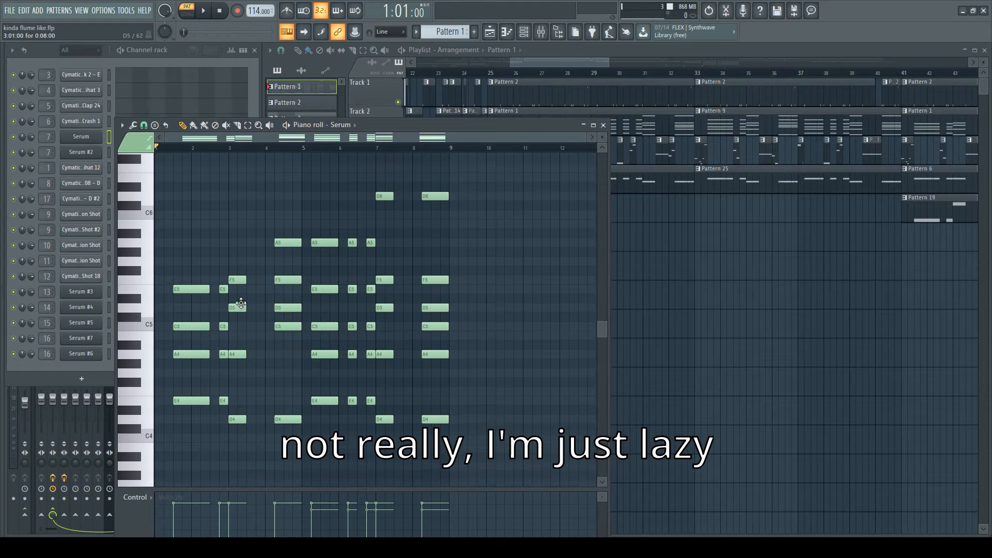
{"action": "right_click", "coordinate": [187, 340], "text": "alt"}
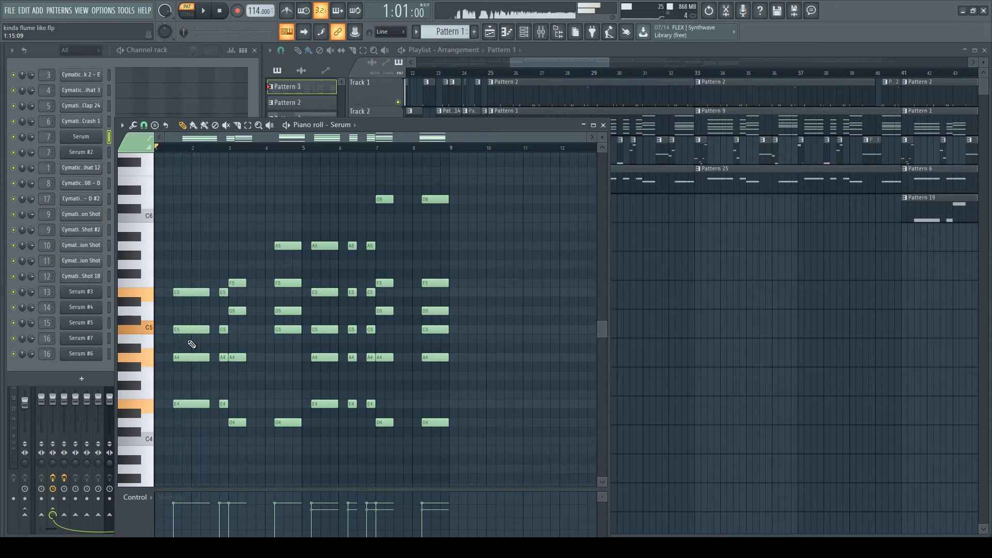
{"action": "right_click", "coordinate": [388, 281], "text": "alt"}
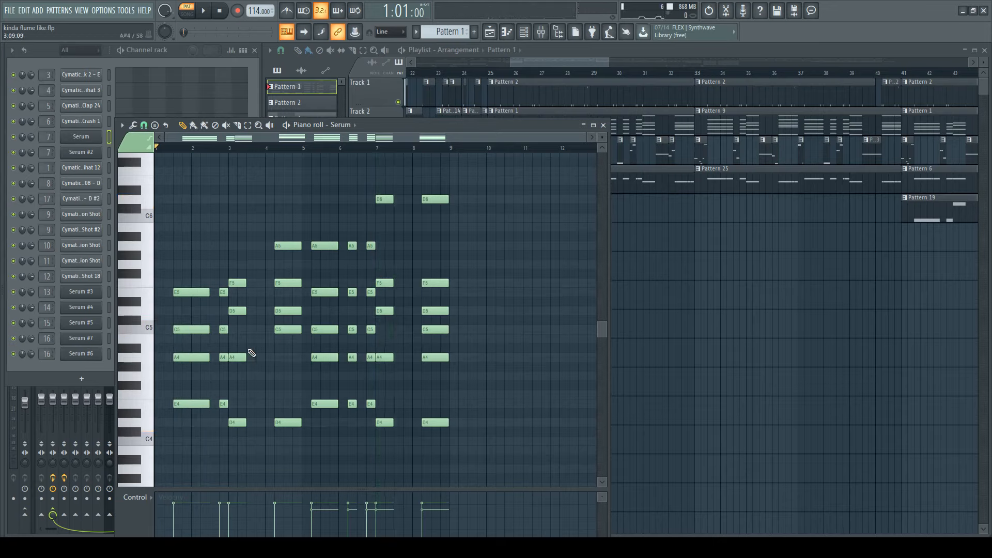
{"action": "scroll", "coordinate": [403, 300], "scroll_direction": "up", "scroll_amount": 1}
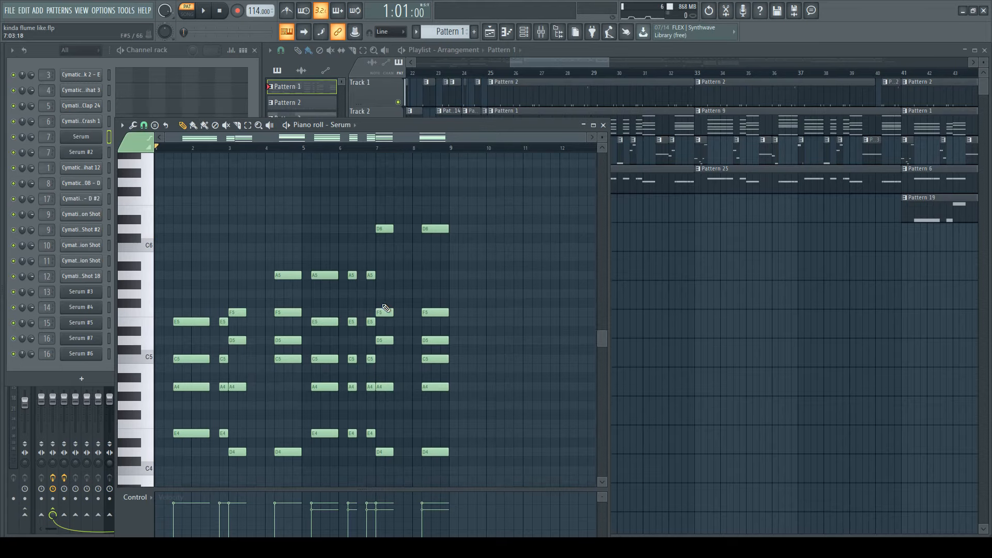
{"action": "scroll", "coordinate": [331, 269], "scroll_direction": "down", "scroll_amount": 2}
{"action": "scroll", "coordinate": [185, 300], "scroll_direction": "up", "scroll_amount": 2}
{"action": "scroll", "coordinate": [192, 332], "scroll_direction": "down", "scroll_amount": 3}
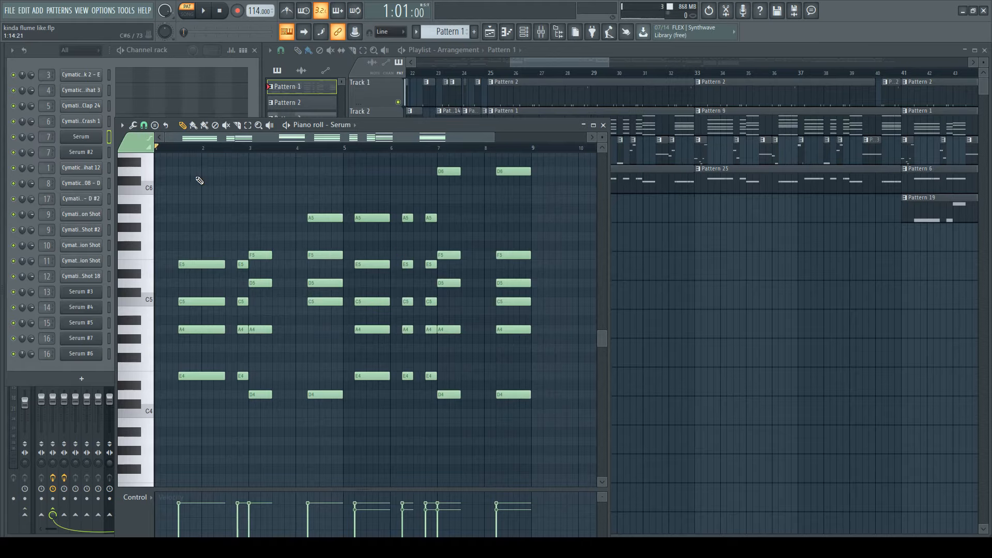
- Move the piano roll clear of the channel list and play the Pattern 1 chord progression through once
{"action": "left_click_drag", "start_coordinate": [541, 123], "coordinate": [617, 115]}
{"action": "key", "text": "space"}
{"action": "scroll", "coordinate": [216, 346], "scroll_direction": "up", "scroll_amount": 2}
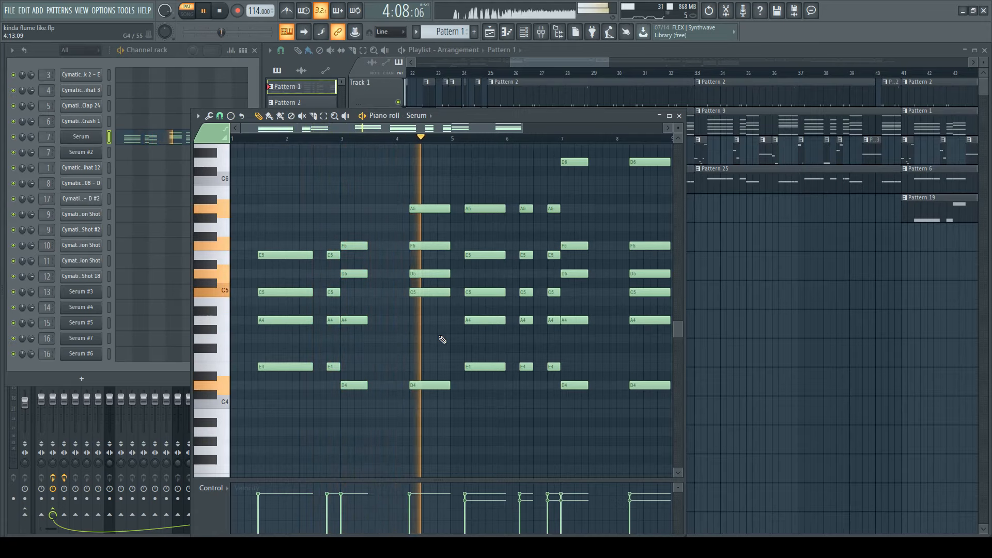
{"action": "scroll", "coordinate": [443, 339], "scroll_direction": "down", "scroll_amount": 2}
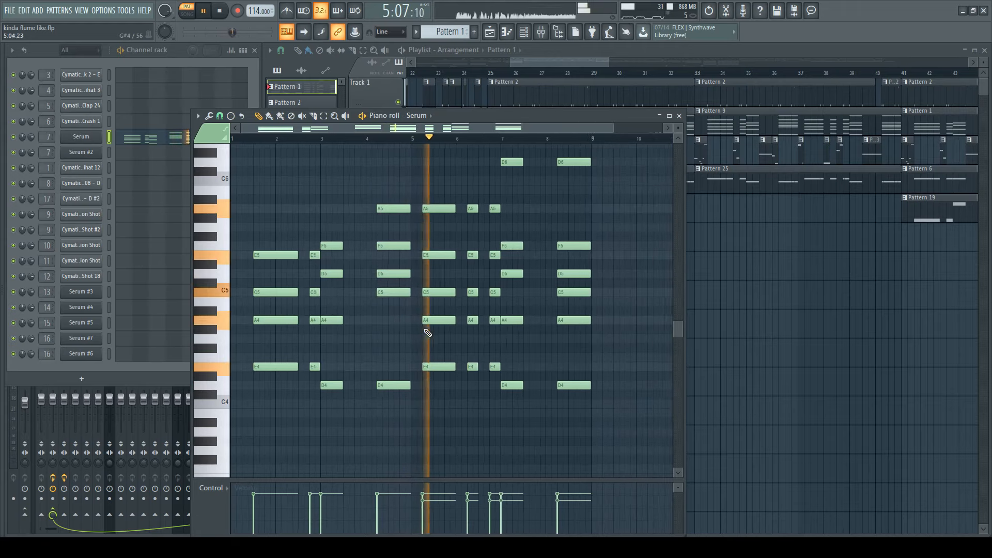
{"action": "scroll", "coordinate": [428, 332], "scroll_direction": "down", "scroll_amount": 1}
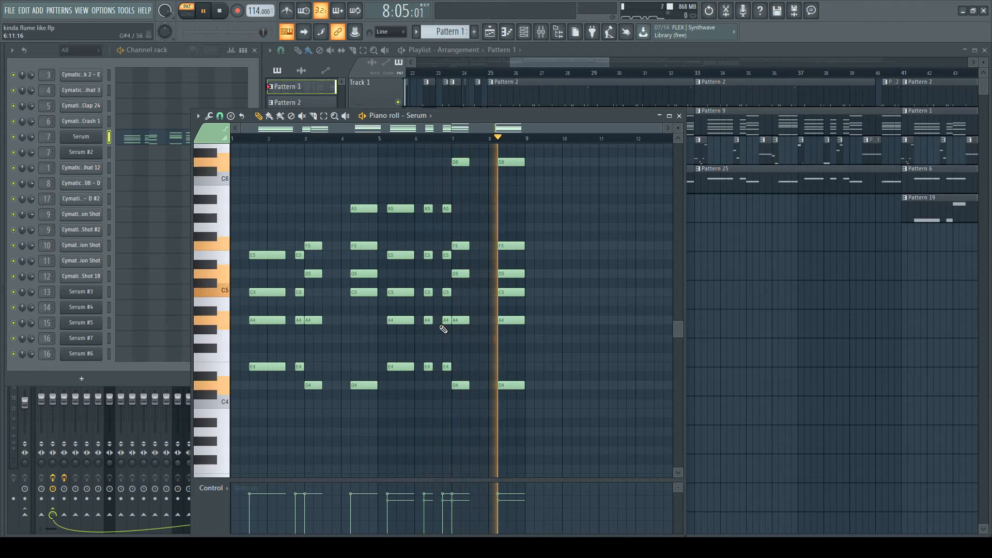
{"action": "key", "text": "space"}
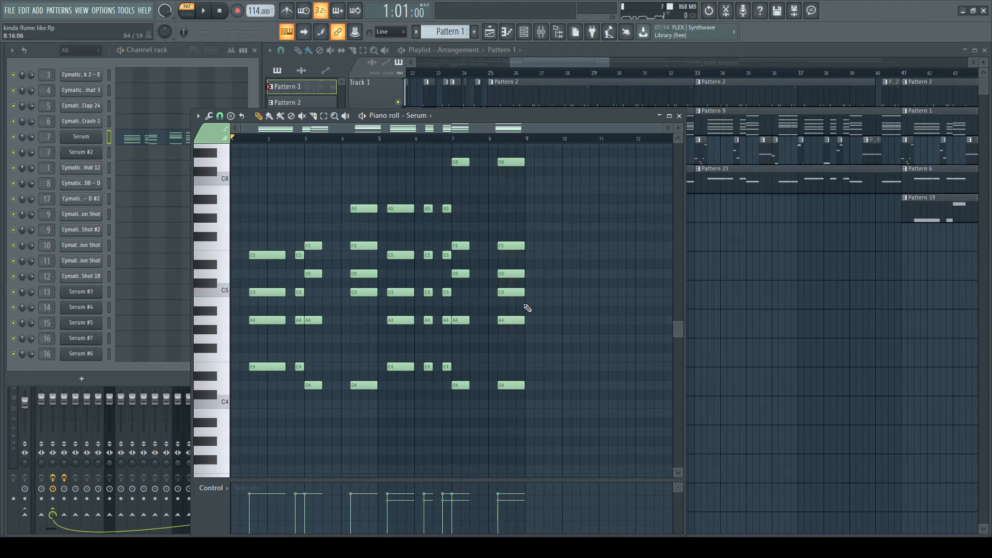
{"action": "scroll", "coordinate": [507, 295], "scroll_direction": "up", "scroll_amount": 2}
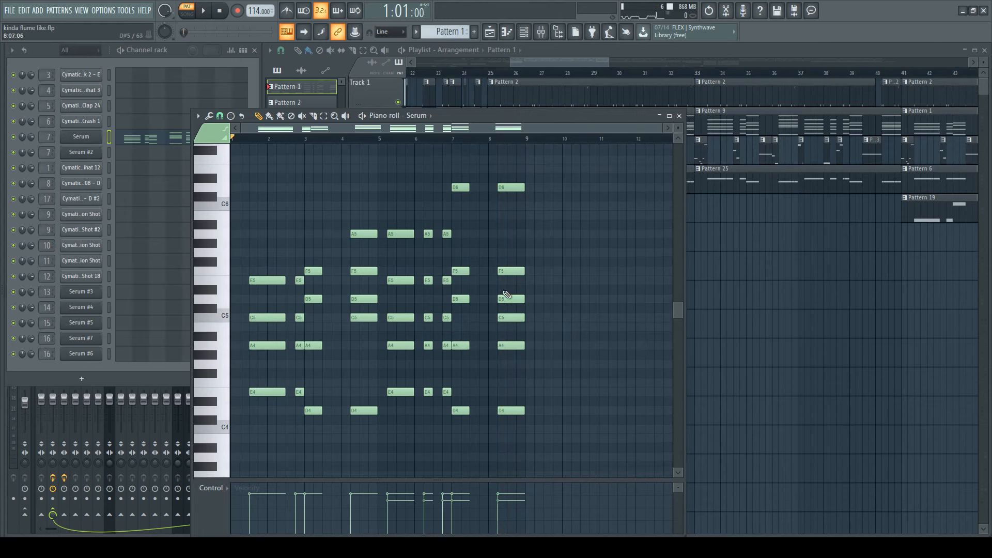
- Open the Serum instrument used for the chords and review its effects page and oscillator page
{"action": "left_click", "coordinate": [95, 138]}
{"action": "left_click_drag", "start_coordinate": [452, 171], "coordinate": [461, 106]}
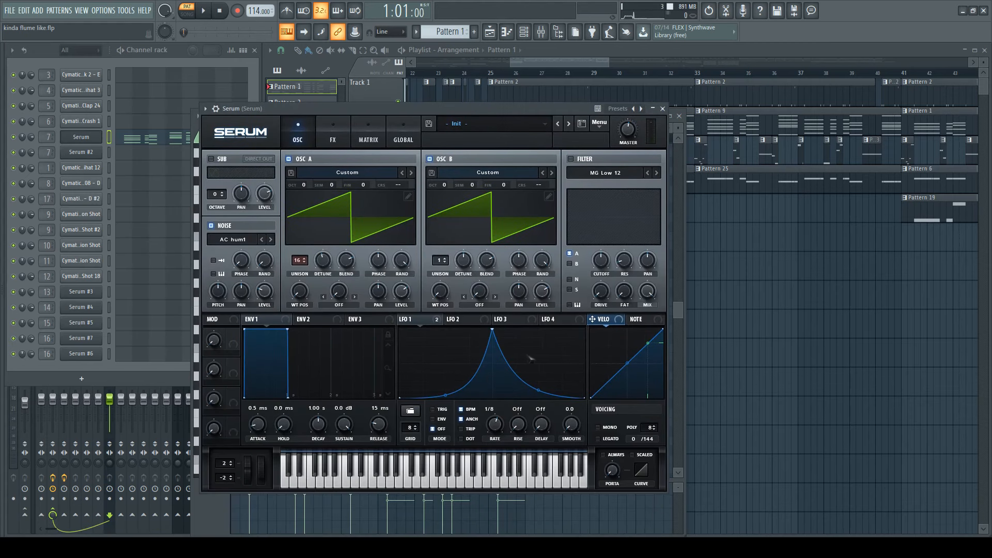
{"action": "left_click", "coordinate": [334, 138]}
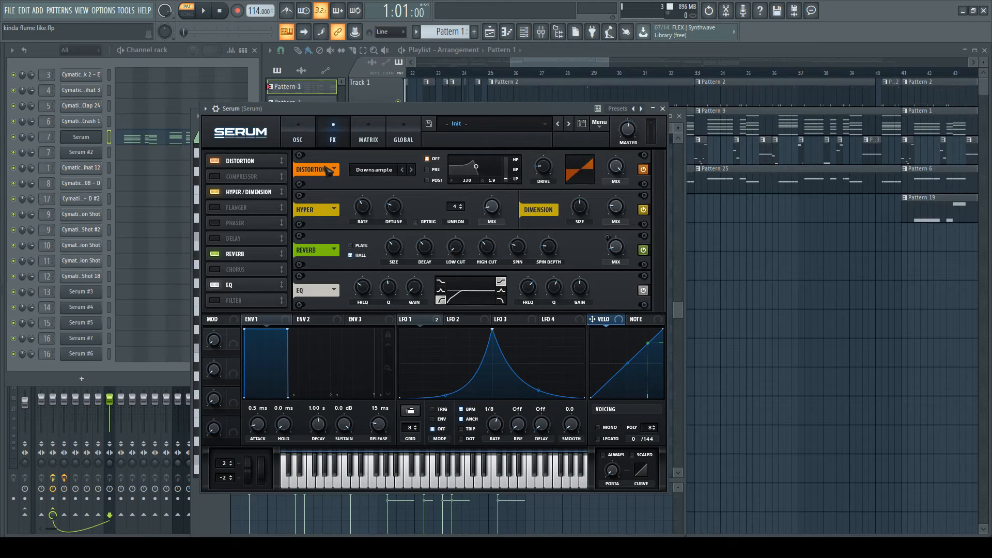
{"action": "left_click", "coordinate": [313, 127]}
{"action": "left_click", "coordinate": [332, 133]}
{"action": "left_click", "coordinate": [298, 140]}
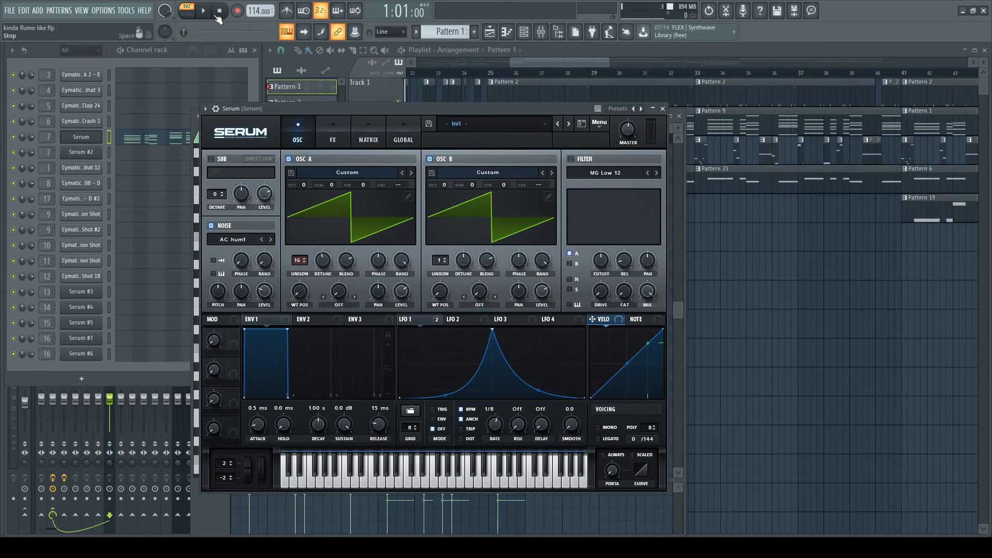
- Audition the chords with oscillator B switched off, stop playback, and re-enable oscillator B
{"action": "key", "text": "space"}
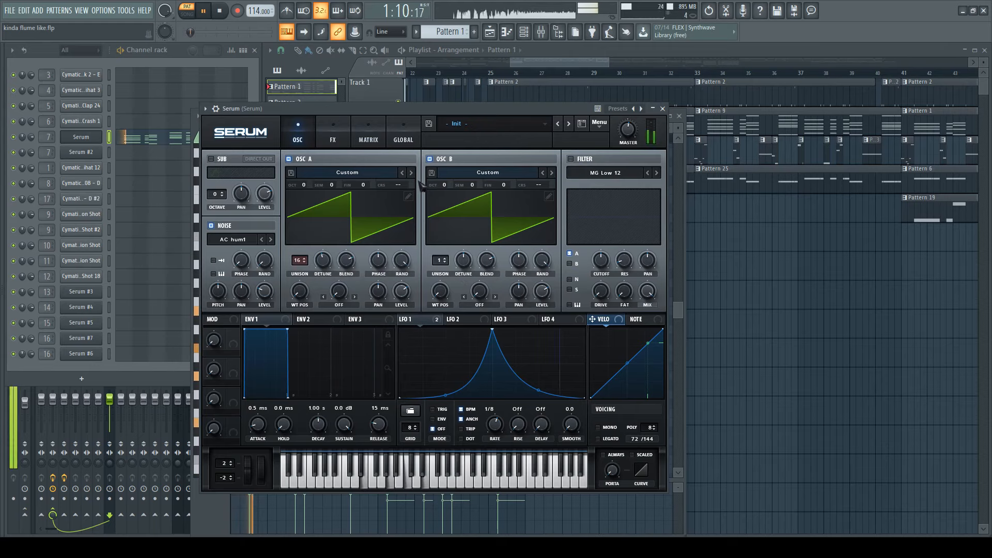
{"action": "left_click", "coordinate": [430, 158]}
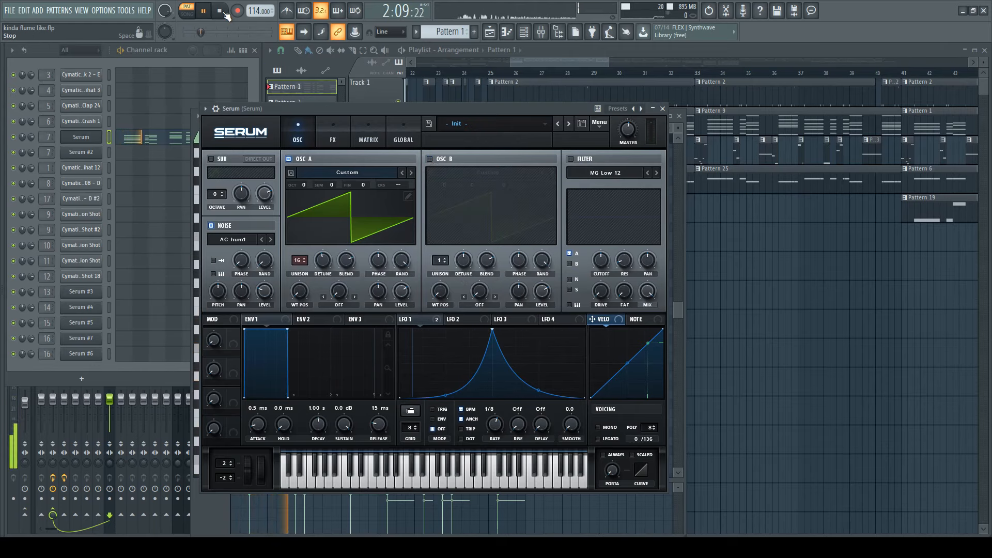
{"action": "key", "text": "space"}
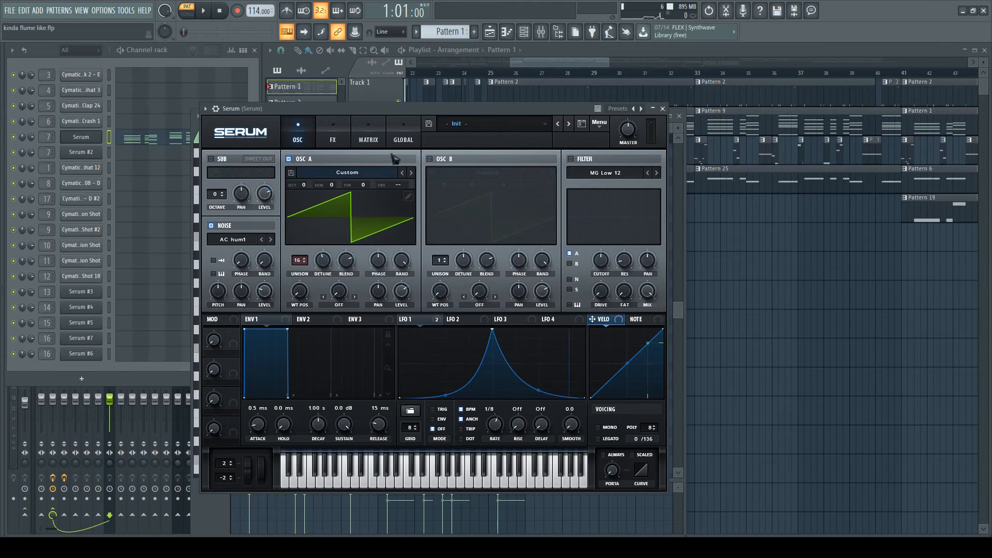
{"action": "left_click", "coordinate": [429, 159]}
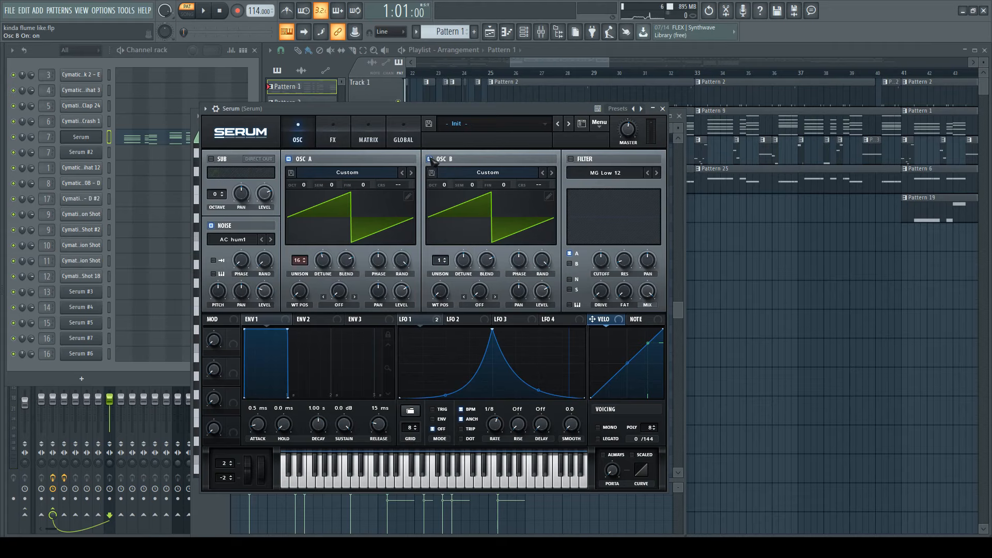
- Audition the chords with oscillator A switched off, stop playback, and re-enable oscillator A
{"action": "left_click", "coordinate": [340, 141]}
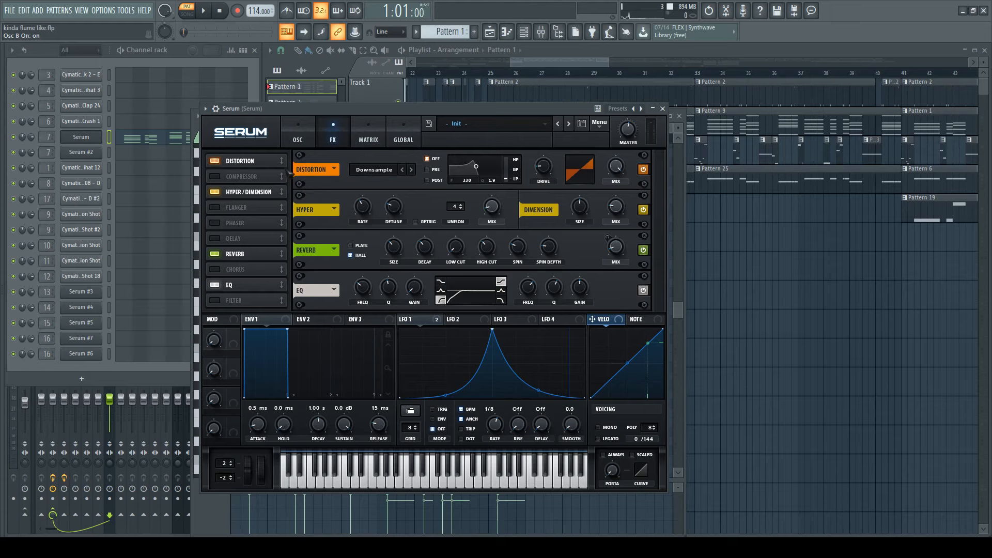
{"action": "left_click", "coordinate": [298, 136]}
{"action": "left_click", "coordinate": [288, 159]}
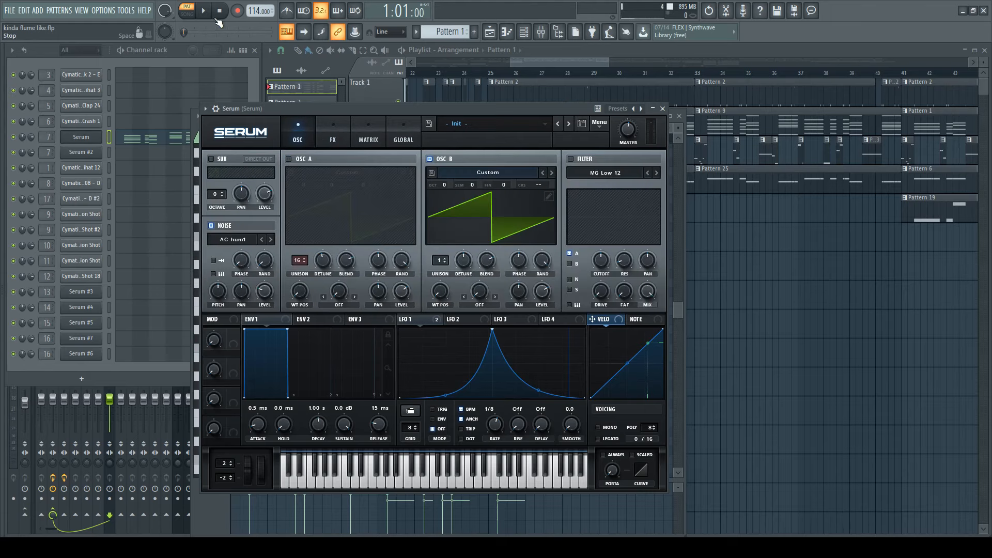
{"action": "left_click", "coordinate": [209, 11]}
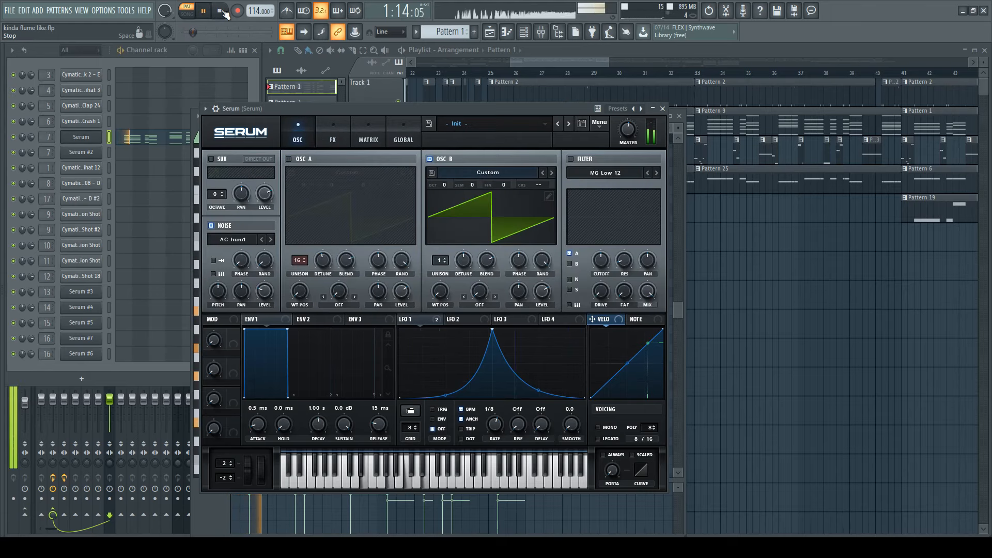
{"action": "key", "text": "space"}
{"action": "left_click", "coordinate": [289, 159]}
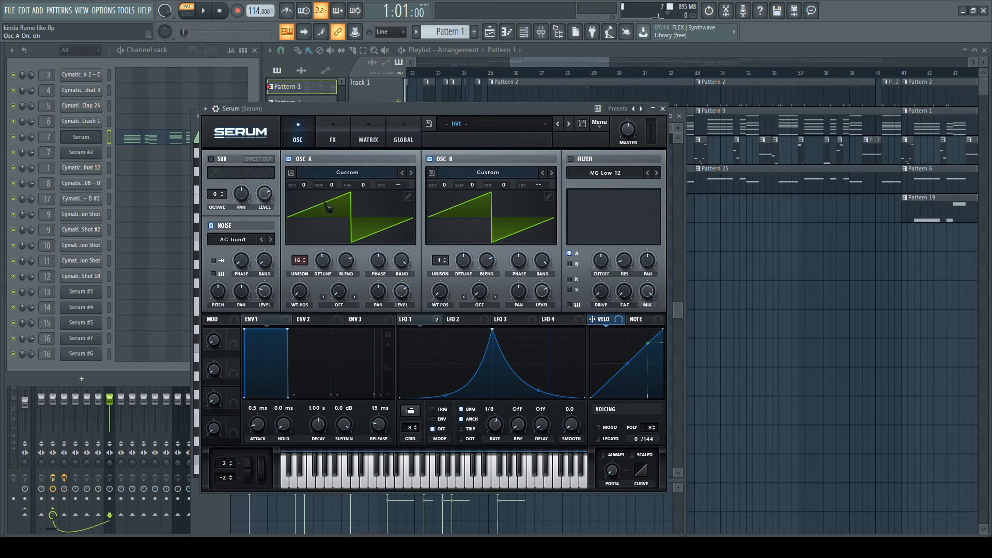
- Check the LFO 1 modulation on Serum's effects page, and close Serum and the piano roll
{"action": "left_click", "coordinate": [333, 137]}
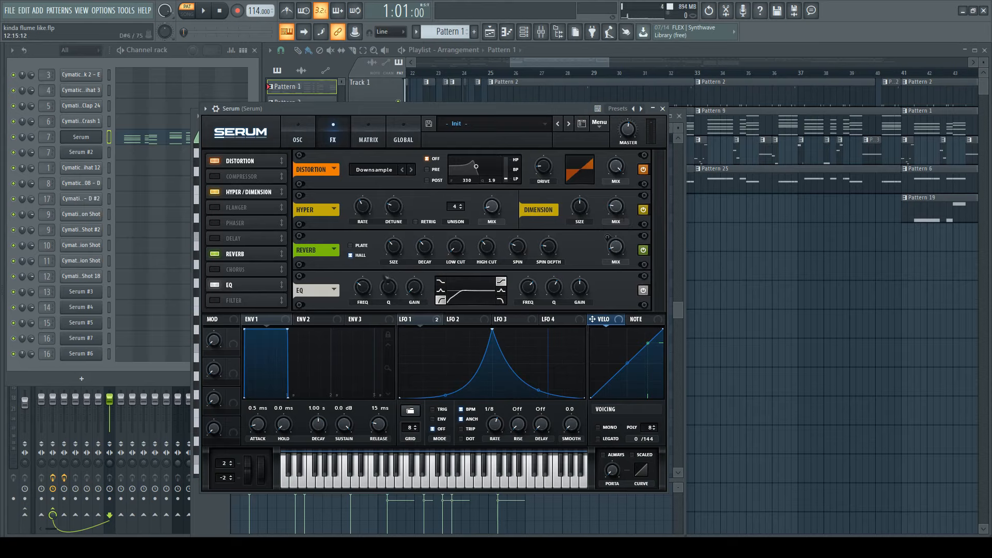
{"action": "left_click", "coordinate": [409, 319]}
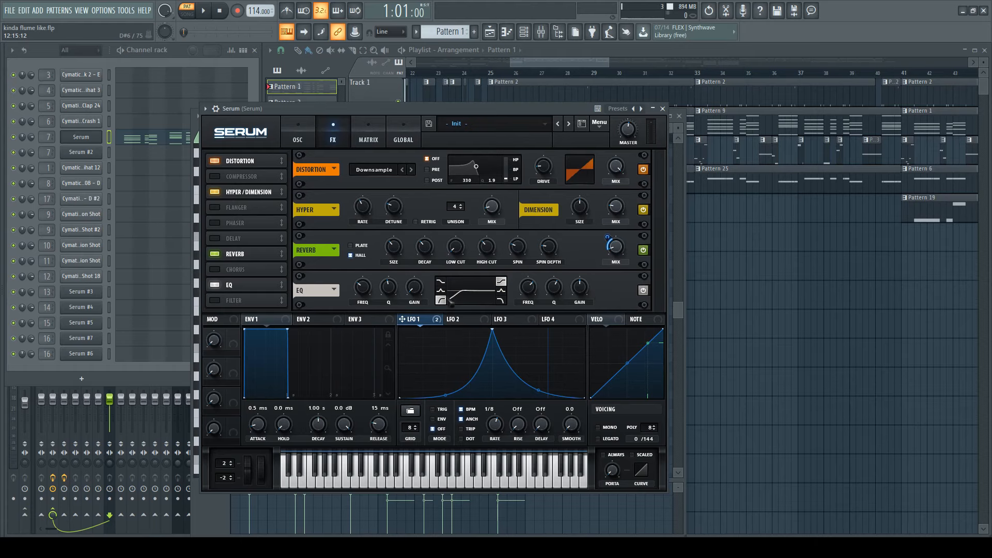
{"action": "left_click", "coordinate": [662, 108]}
{"action": "left_click", "coordinate": [679, 116]}
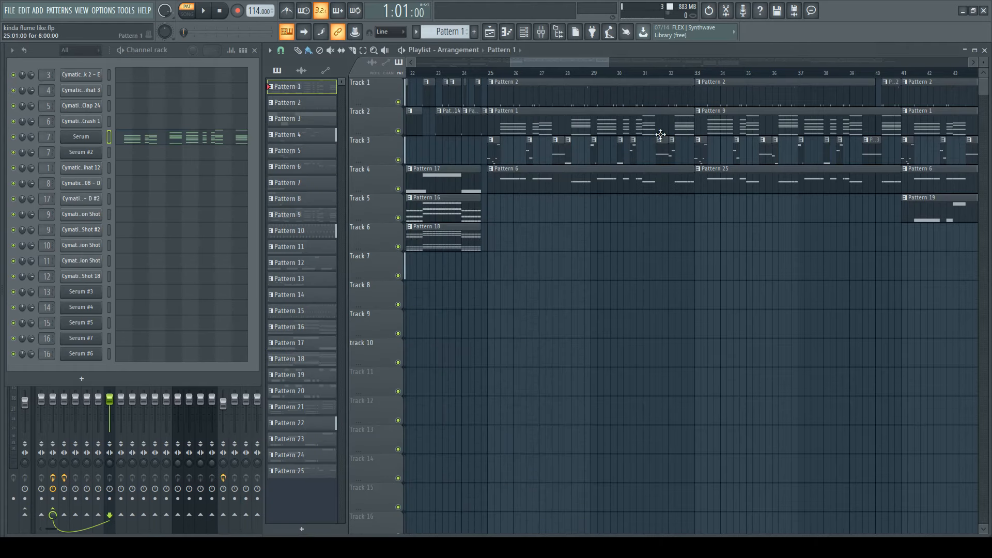
- Open the Cymatics Astro Sicko 808 piano roll of the Pattern 6 clip on Track 4
{"action": "scroll", "coordinate": [538, 223], "scroll_direction": "down", "scroll_amount": 4}
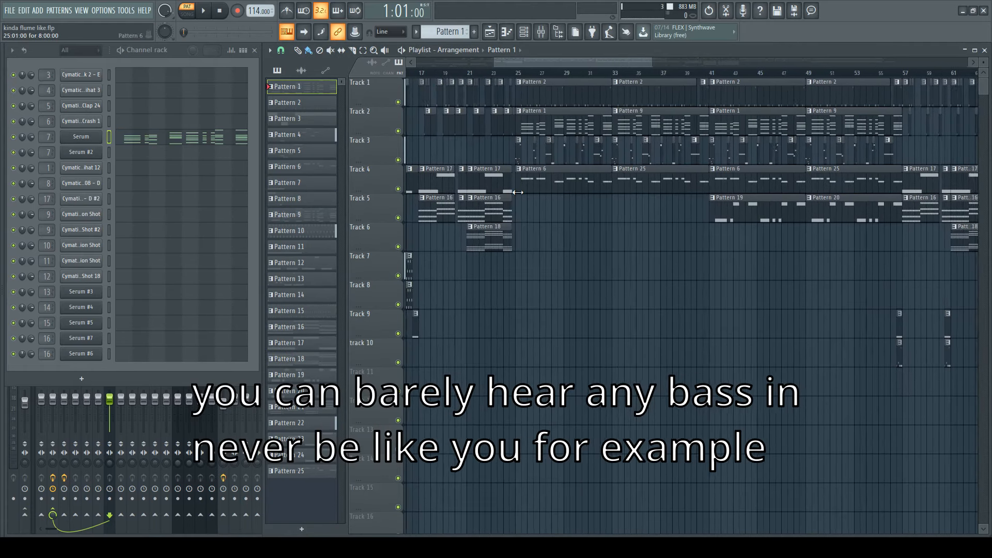
{"action": "scroll", "coordinate": [518, 192], "scroll_direction": "up", "scroll_amount": 6}
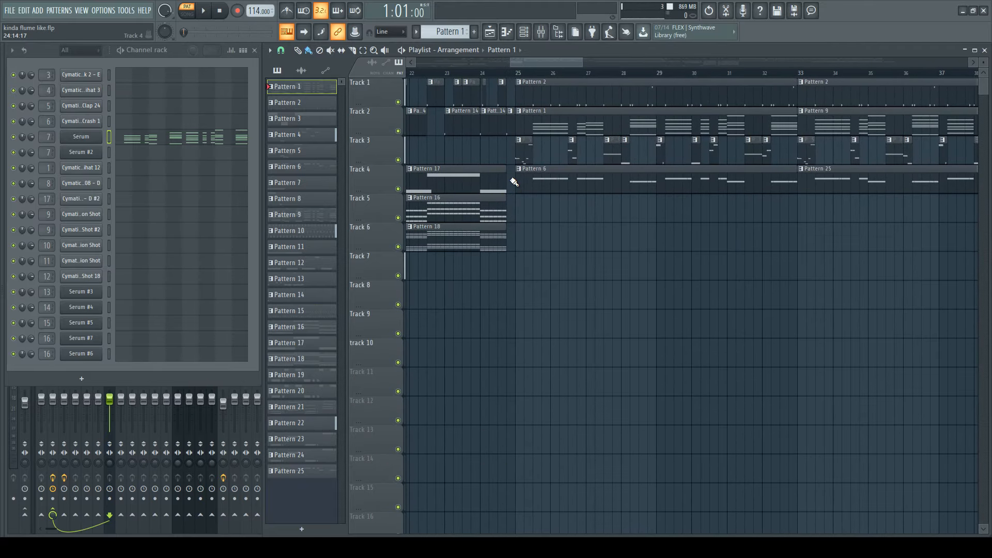
{"action": "left_click", "coordinate": [514, 182]}
{"action": "left_click", "coordinate": [193, 175]}
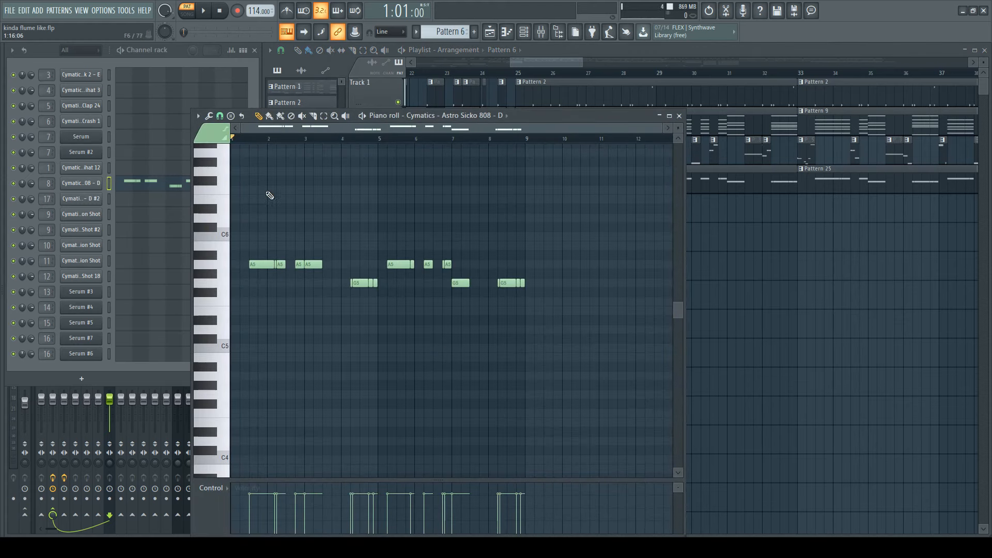
- Play the Pattern 6 808 line from its first note, stop playback, and close the piano roll
{"action": "left_click", "coordinate": [248, 138]}
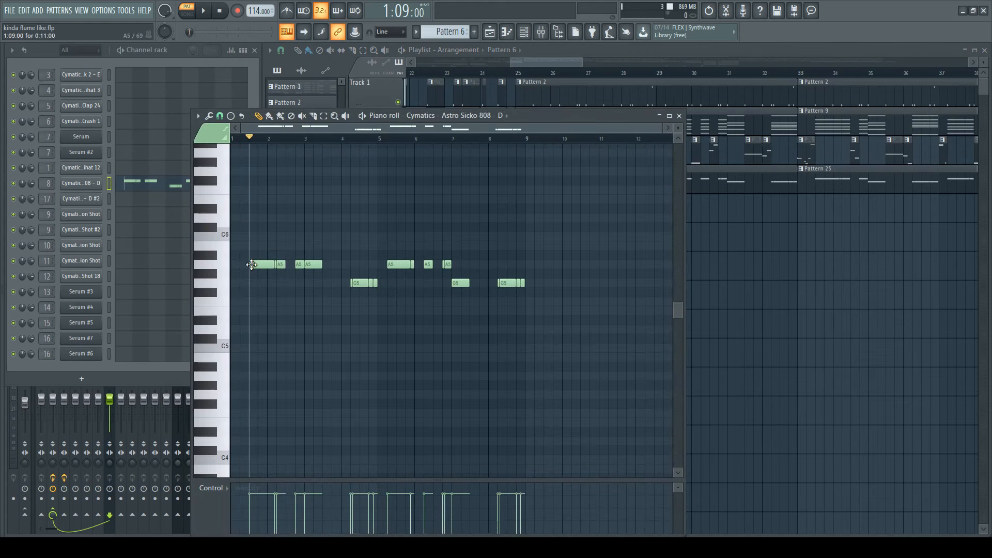
{"action": "scroll", "coordinate": [250, 267], "scroll_direction": "up", "scroll_amount": 2}
{"action": "scroll", "coordinate": [417, 232], "scroll_direction": "down", "scroll_amount": 1}
{"action": "key", "text": "space"}
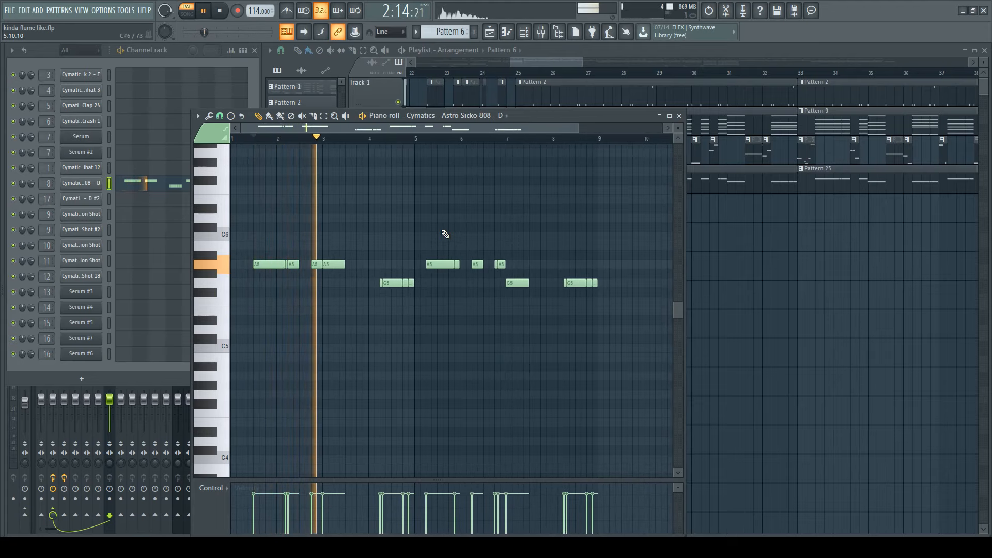
{"action": "key", "text": "space"}
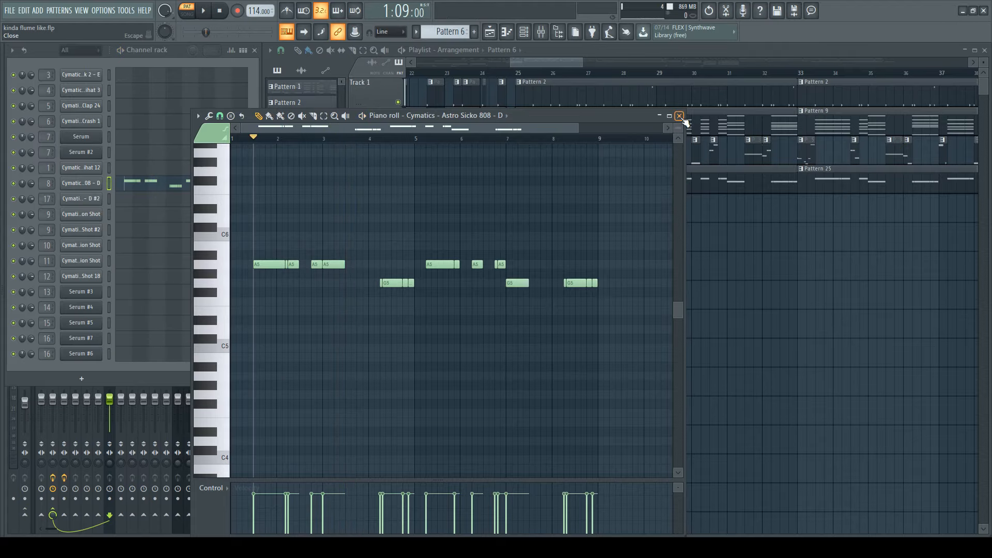
{"action": "left_click", "coordinate": [679, 116]}
{"action": "scroll", "coordinate": [540, 183], "scroll_direction": "down", "scroll_amount": 4}
{"action": "scroll", "coordinate": [550, 148], "scroll_direction": "up", "scroll_amount": 5}
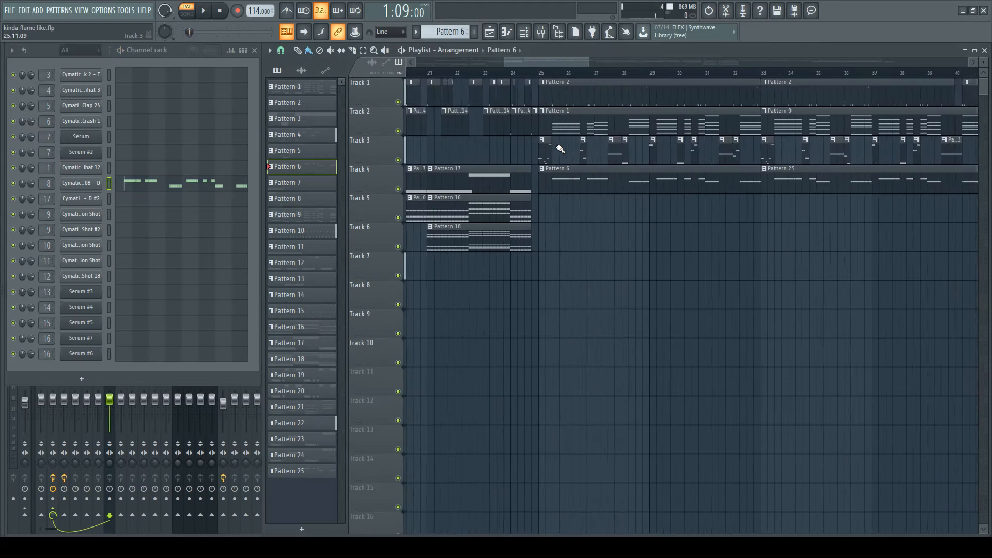
{"action": "scroll", "coordinate": [602, 152], "scroll_direction": "down", "scroll_amount": 3}
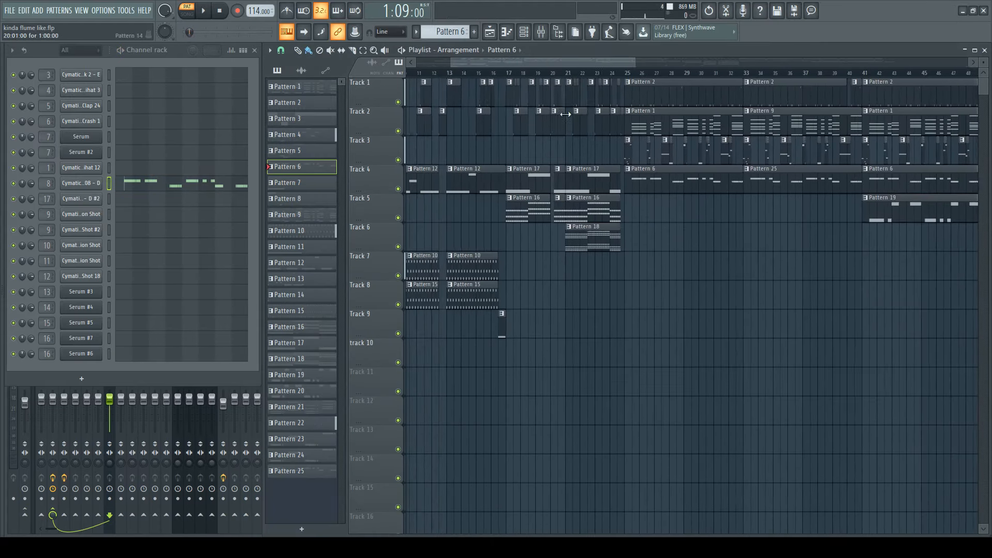
- Select Pattern 5 so its notes show in the channel rack
{"action": "scroll", "coordinate": [602, 153], "scroll_direction": "up", "scroll_amount": 3}
{"action": "left_click", "coordinate": [290, 150]}
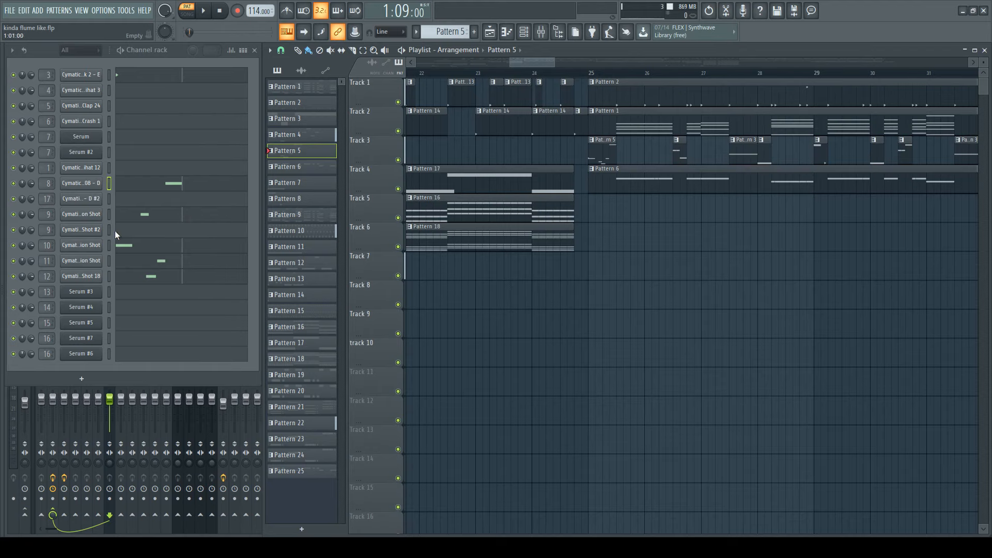
- Browse to the one-shot Hihats folder of the Cymatics Astro sample pack and try to place Astro Divine Hihat on Track 9
{"action": "key", "text": "alt+F8"}
{"action": "left_click", "coordinate": [43, 373]}
{"action": "left_click", "coordinate": [56, 264]}
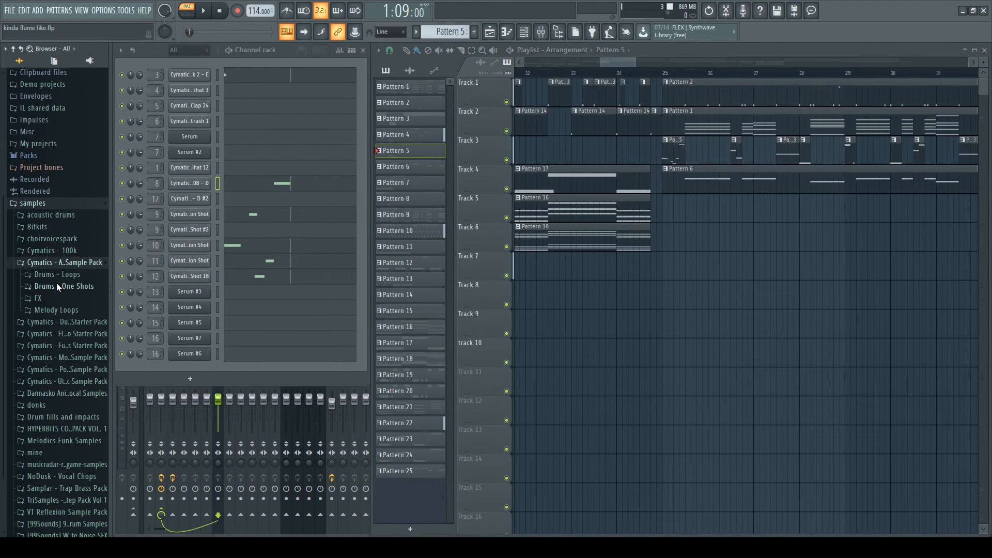
{"action": "left_click", "coordinate": [58, 282]}
{"action": "left_click", "coordinate": [61, 318]}
{"action": "left_click", "coordinate": [68, 341]}
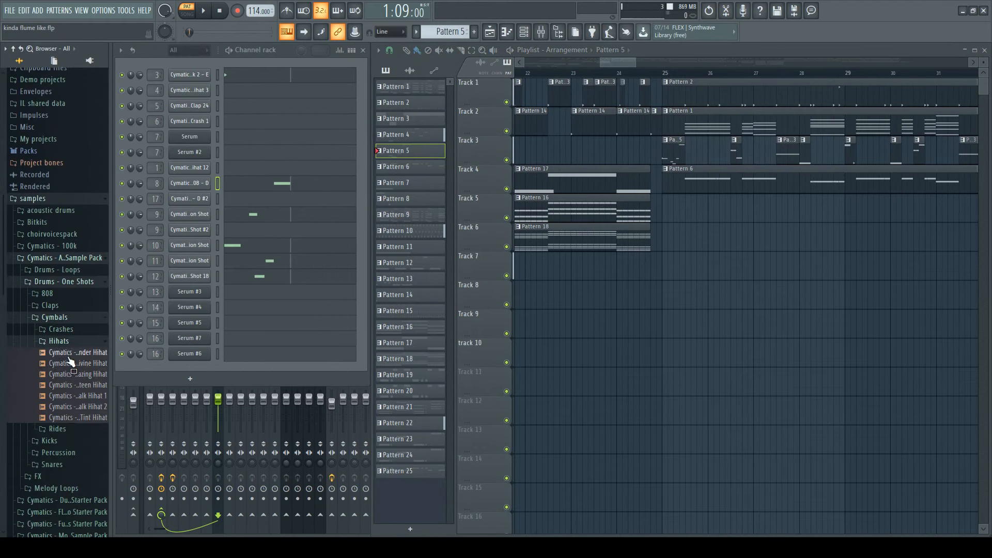
{"action": "left_click_drag", "start_coordinate": [70, 362], "coordinate": [774, 346]}
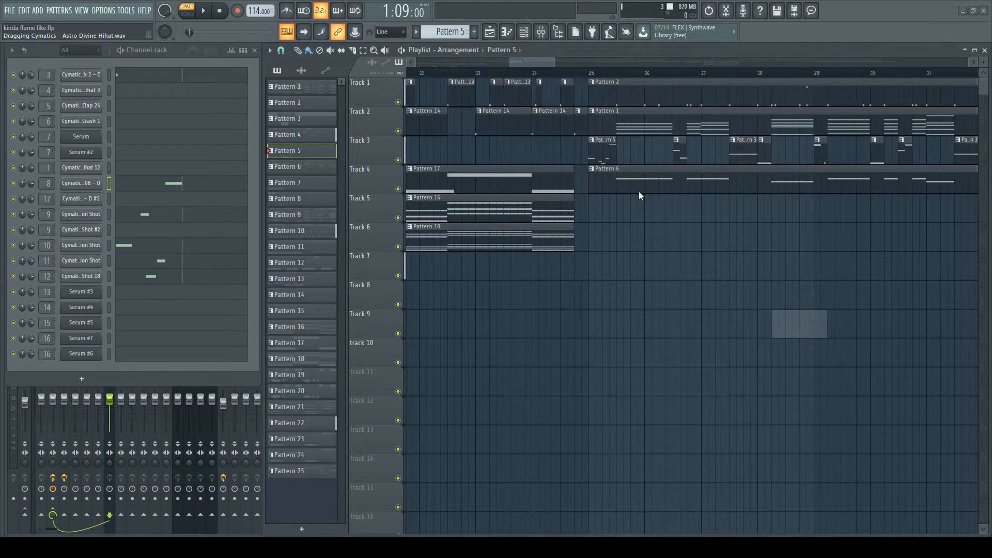
- Play Pattern 5 on its own and stop playback
{"action": "scroll", "coordinate": [594, 275], "scroll_direction": "down", "scroll_amount": 4}
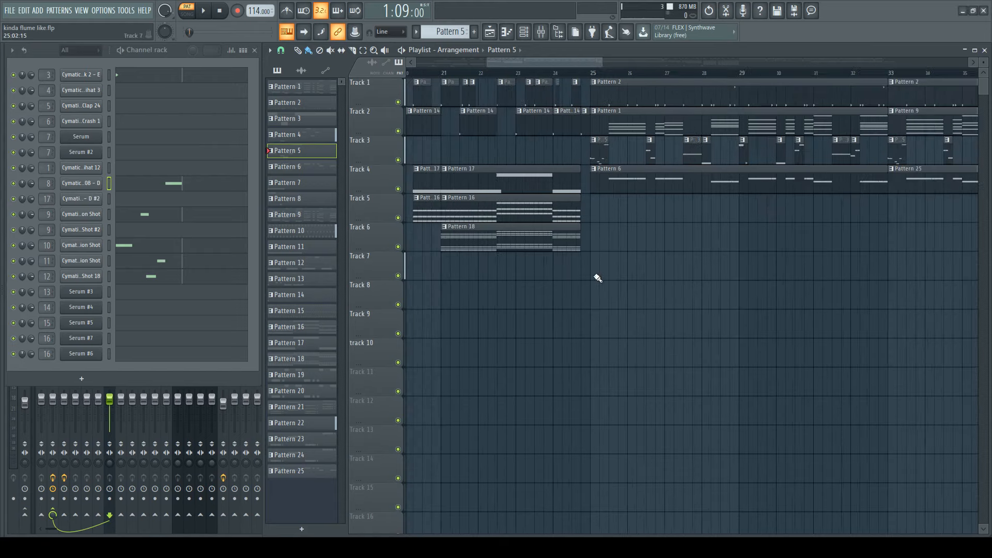
{"action": "scroll", "coordinate": [480, 305], "scroll_direction": "down", "scroll_amount": 5}
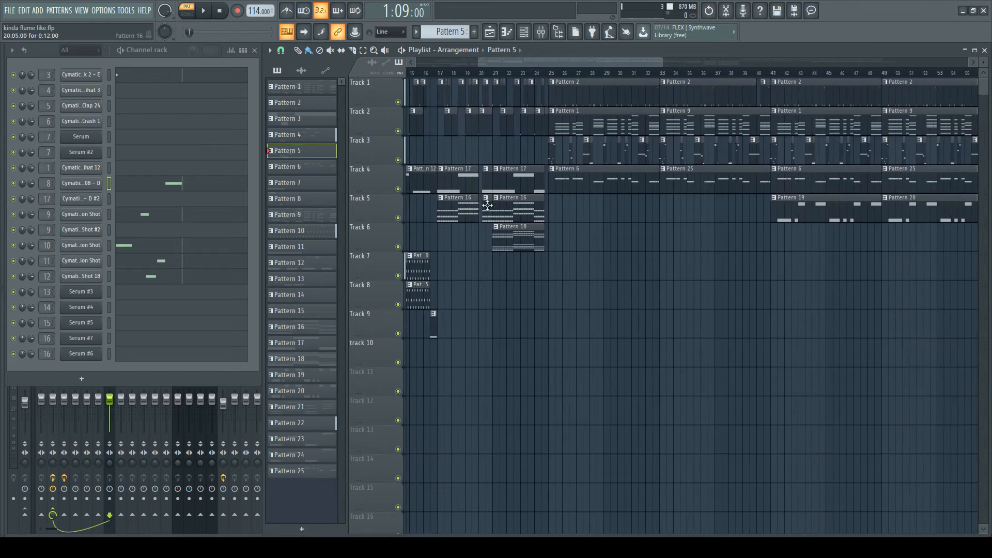
{"action": "scroll", "coordinate": [630, 204], "scroll_direction": "up", "scroll_amount": 3}
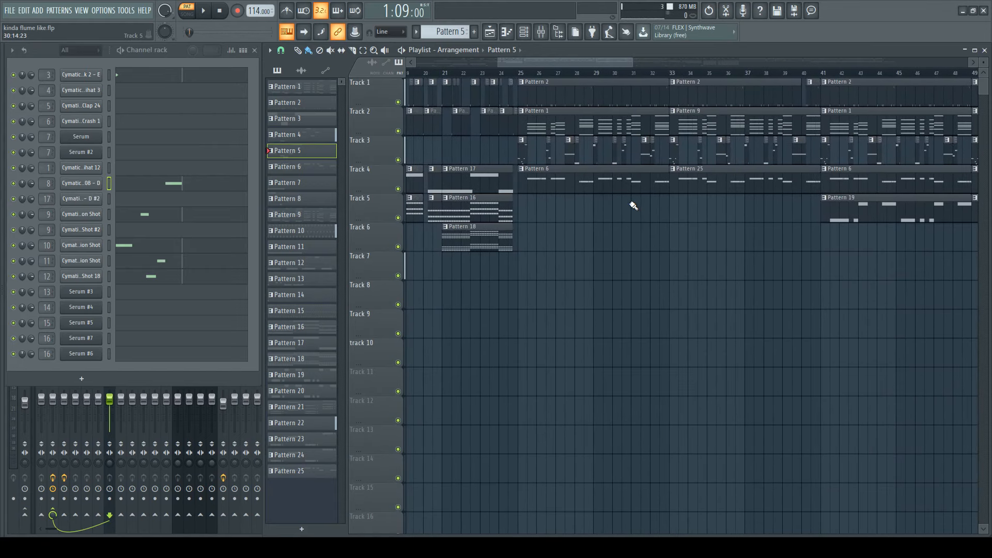
{"action": "scroll", "coordinate": [540, 103], "scroll_direction": "up", "scroll_amount": 4}
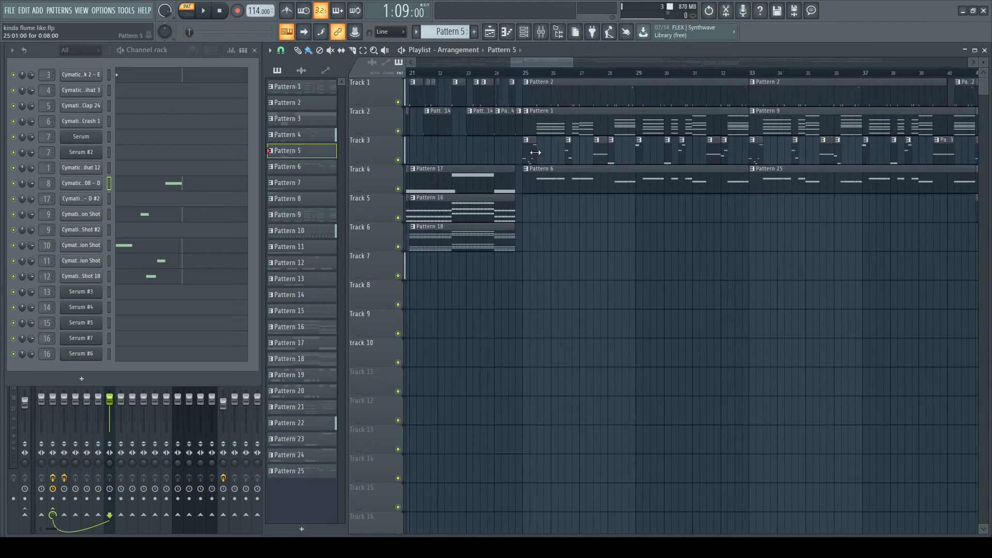
{"action": "left_click", "coordinate": [217, 13]}
{"action": "left_click", "coordinate": [204, 12]}
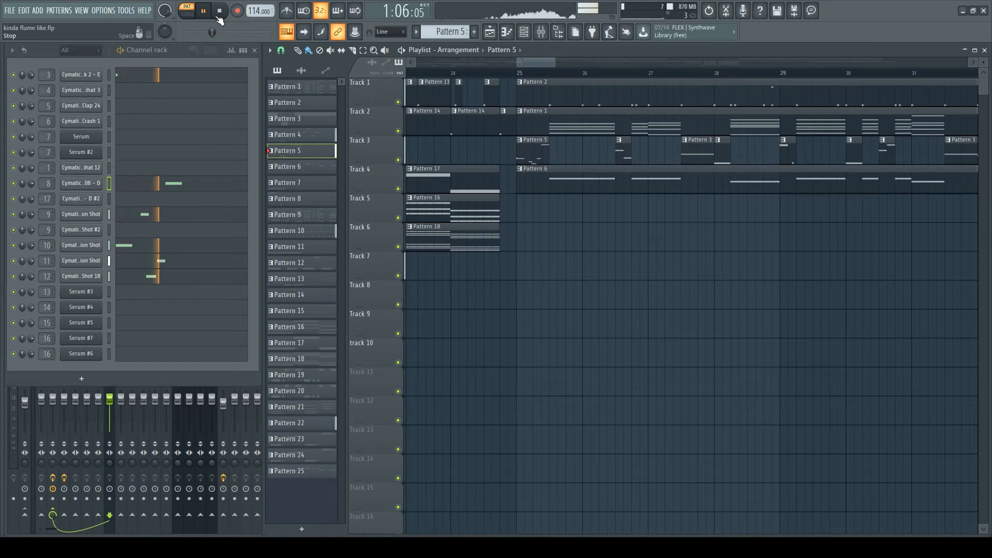
{"action": "left_click", "coordinate": [219, 11]}
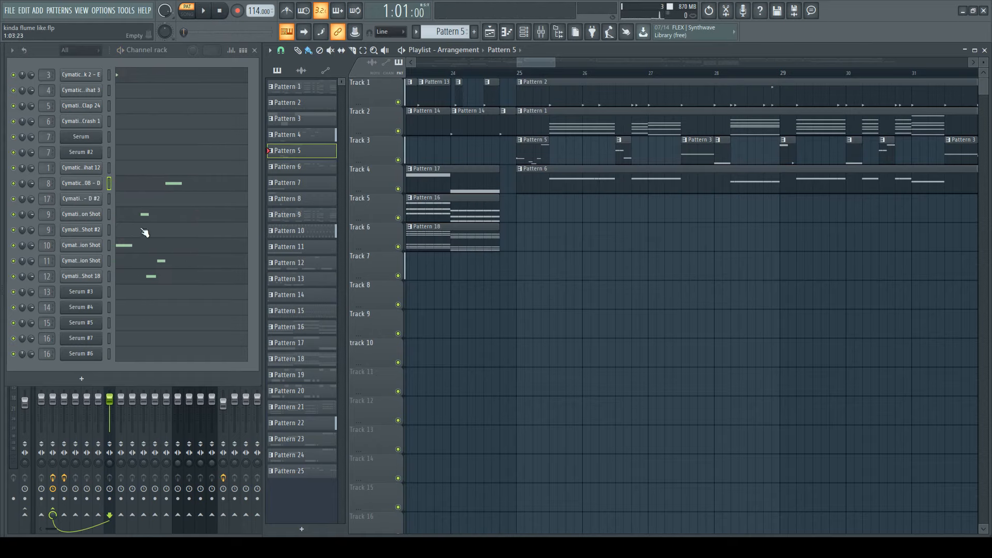
- Inspect Pattern 5's notes in the piano rolls of the Astro Sicko 808 and three of the one-shot channels
{"action": "left_click", "coordinate": [173, 184]}
{"action": "scroll", "coordinate": [255, 244], "scroll_direction": "up", "scroll_amount": 6}
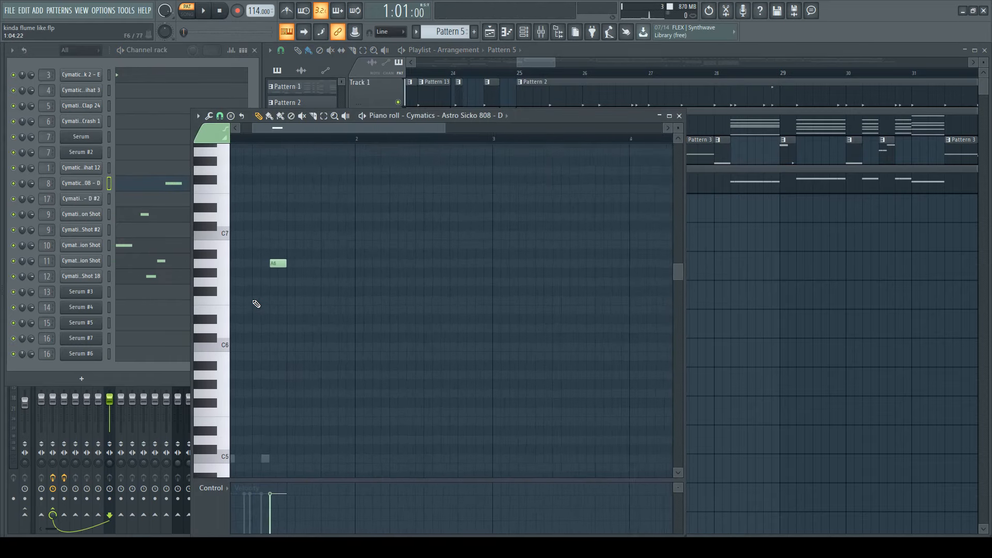
{"action": "scroll", "coordinate": [267, 304], "scroll_direction": "down", "scroll_amount": 5}
{"action": "left_click", "coordinate": [160, 217]}
{"action": "scroll", "coordinate": [233, 367], "scroll_direction": "up", "scroll_amount": 4}
{"action": "left_click", "coordinate": [152, 261]}
{"action": "left_click", "coordinate": [148, 279]}
{"action": "scroll", "coordinate": [274, 377], "scroll_direction": "up", "scroll_amount": 3}
{"action": "scroll", "coordinate": [310, 369], "scroll_direction": "down", "scroll_amount": 1}
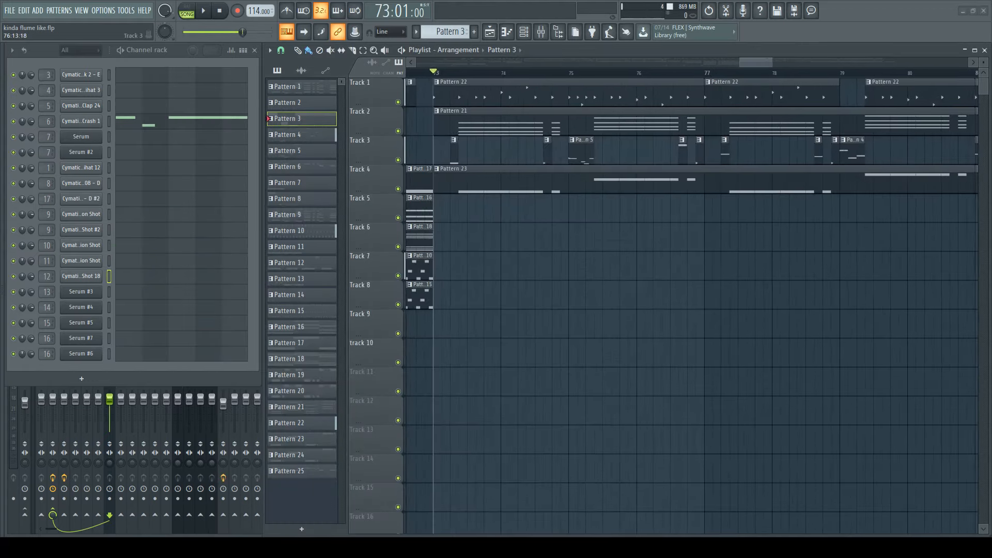
- Audition the Pattern 3 clip on Track 3 at bar 81, and check its Utopia Crash 1 notes in the piano roll
{"action": "scroll", "coordinate": [692, 305], "scroll_direction": "right", "scroll_amount": 5}
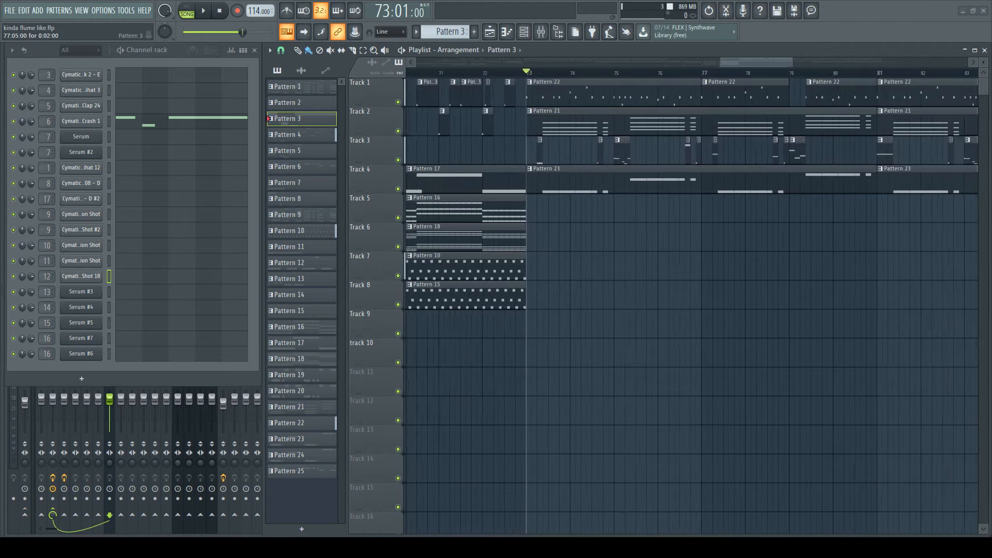
{"action": "scroll", "coordinate": [830, 151], "scroll_direction": "up", "scroll_amount": 1}
{"action": "right_click", "coordinate": [792, 155], "text": "ctrl+alt"}
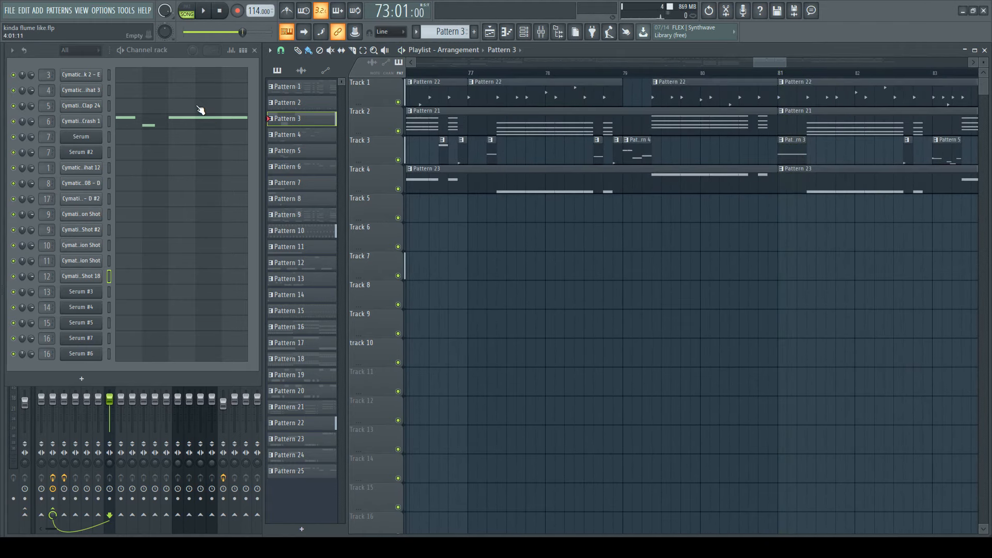
{"action": "left_click", "coordinate": [185, 132]}
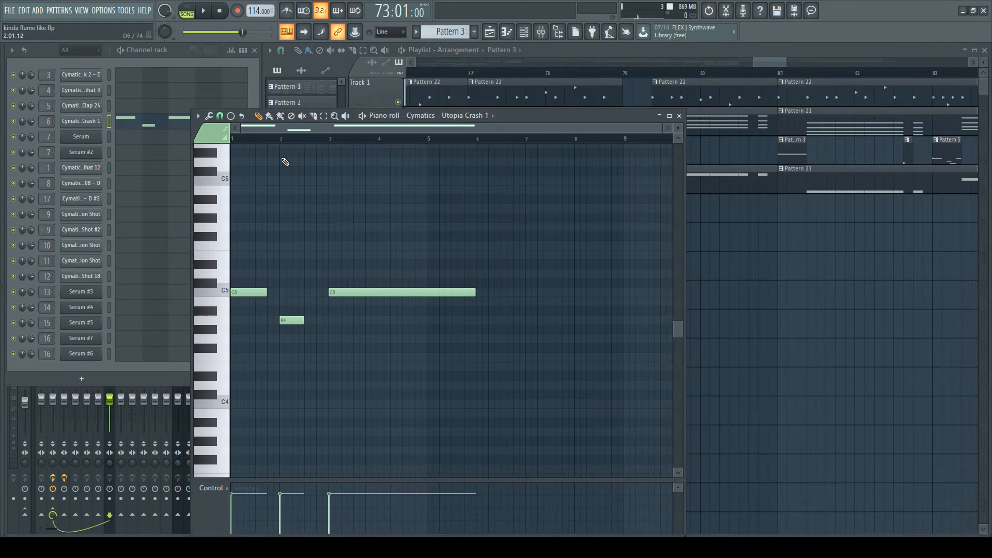
{"action": "left_click", "coordinate": [679, 116]}
- Audition the Pattern 4 clip at bar 79 and the Pattern 5 clip near bar 83 on Track 3
{"action": "scroll", "coordinate": [496, 275], "scroll_direction": "down", "scroll_amount": 5}
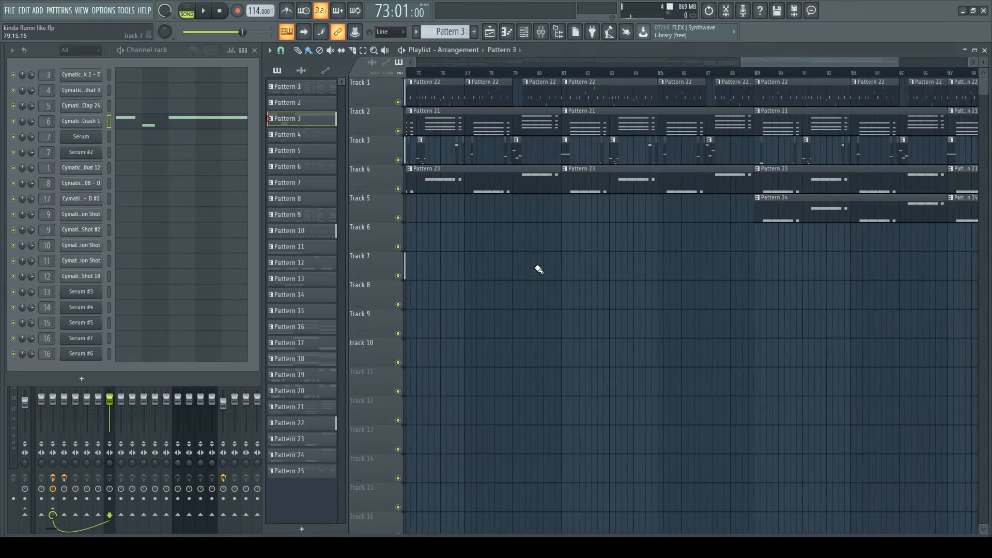
{"action": "scroll", "coordinate": [514, 269], "scroll_direction": "up", "scroll_amount": 8}
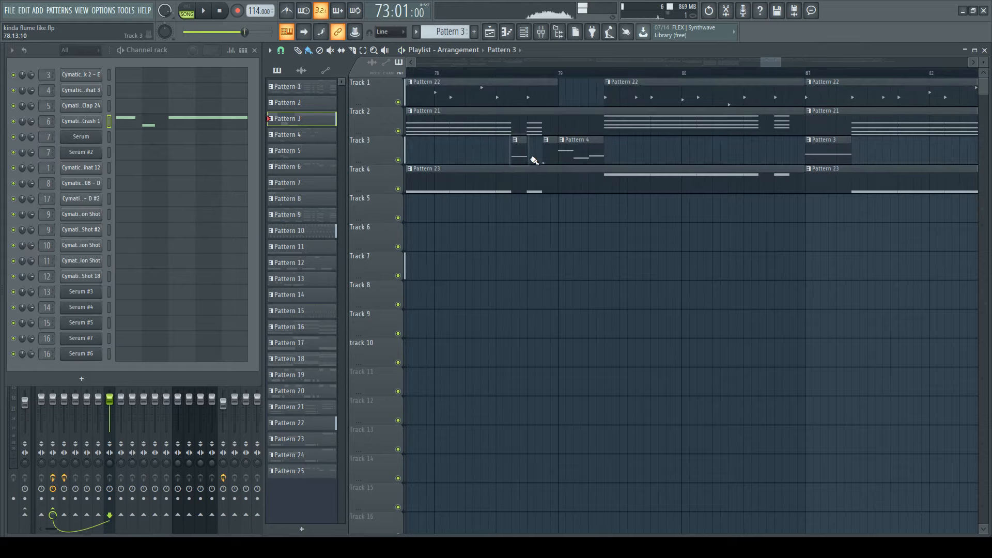
{"action": "scroll", "coordinate": [636, 158], "scroll_direction": "down", "scroll_amount": 1}
{"action": "right_click", "coordinate": [599, 151], "text": "alt"}
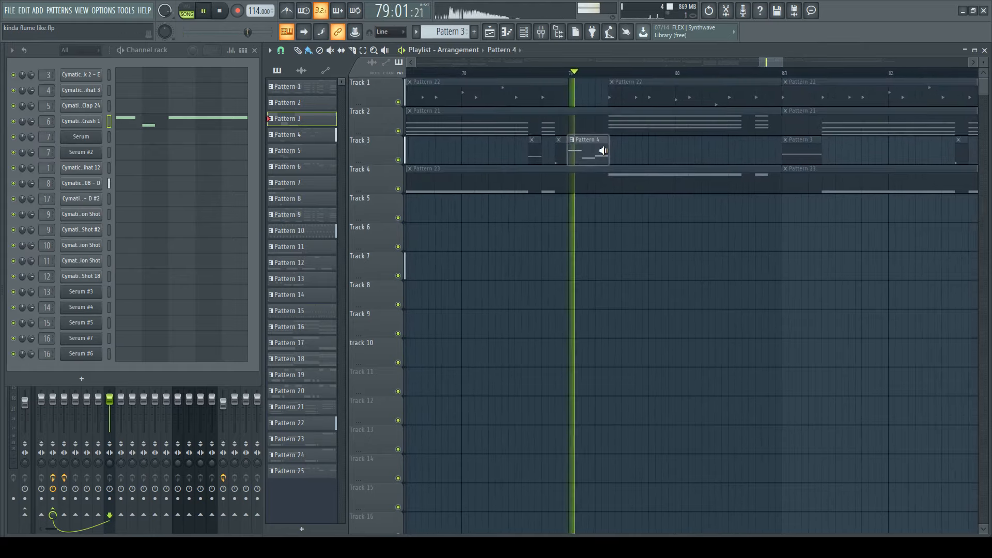
{"action": "scroll", "coordinate": [568, 176], "scroll_direction": "down", "scroll_amount": 1}
{"action": "scroll", "coordinate": [560, 180], "scroll_direction": "down", "scroll_amount": 1}
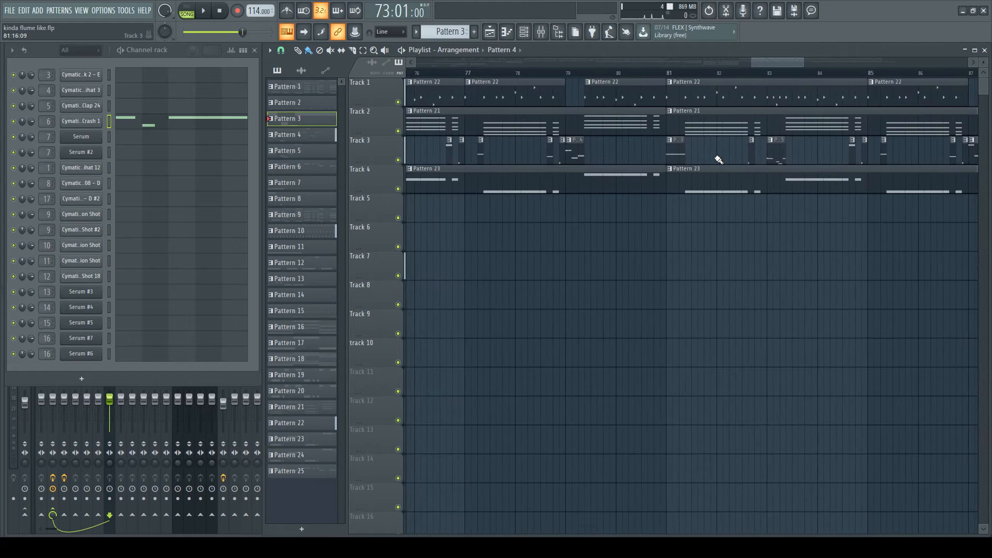
{"action": "right_click", "coordinate": [755, 155], "text": "alt"}
{"action": "scroll", "coordinate": [631, 217], "scroll_direction": "down", "scroll_amount": 4}
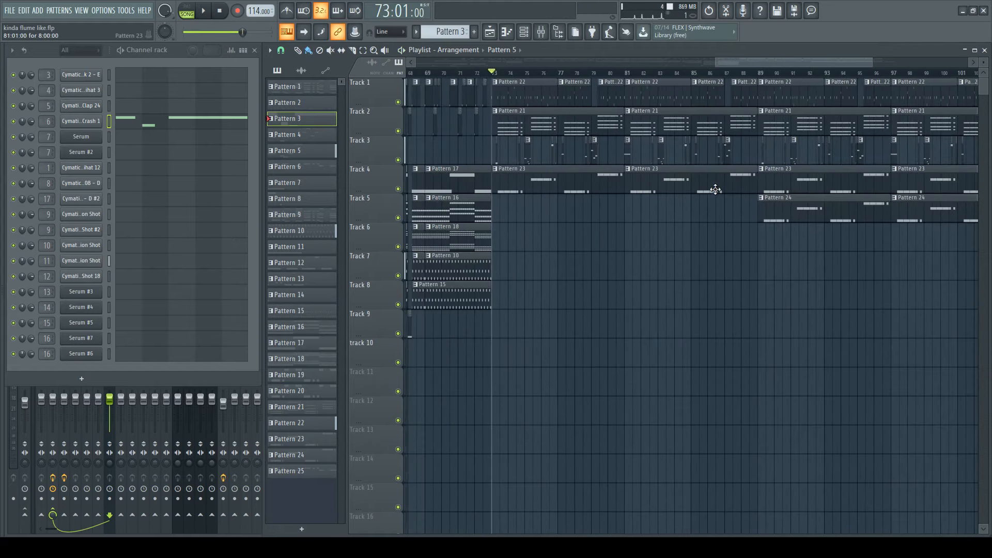
- Make Pattern 4 the active pattern from its Track 3 clip at bar 79
{"action": "scroll", "coordinate": [698, 188], "scroll_direction": "up", "scroll_amount": 2}
{"action": "scroll", "coordinate": [467, 175], "scroll_direction": "down", "scroll_amount": 1}
{"action": "scroll", "coordinate": [460, 181], "scroll_direction": "down", "scroll_amount": 1}
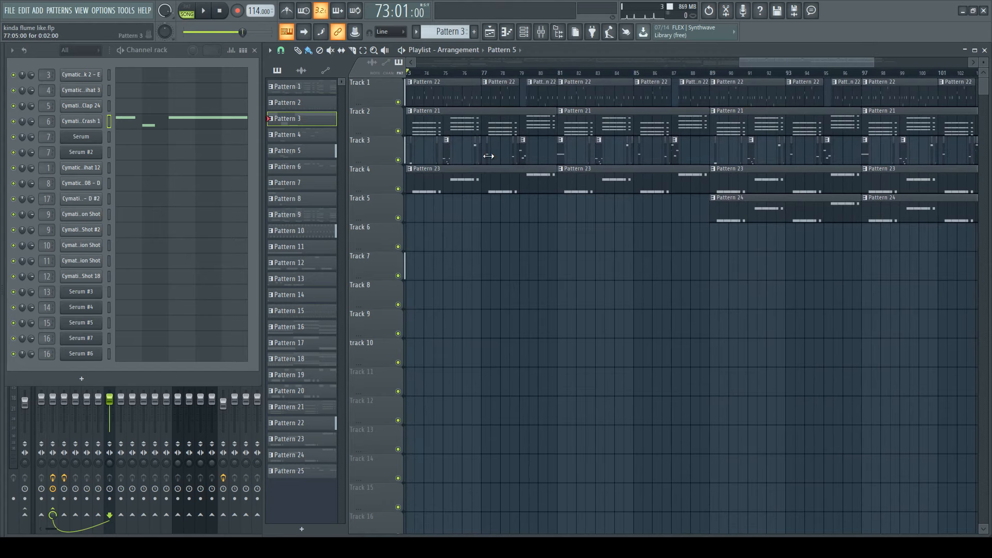
{"action": "left_click", "coordinate": [523, 156]}
- Audition the short fill clips on Track 3 around bars 76 and 77, including Pattern 8
{"action": "scroll", "coordinate": [523, 156], "scroll_direction": "up", "scroll_amount": 4}
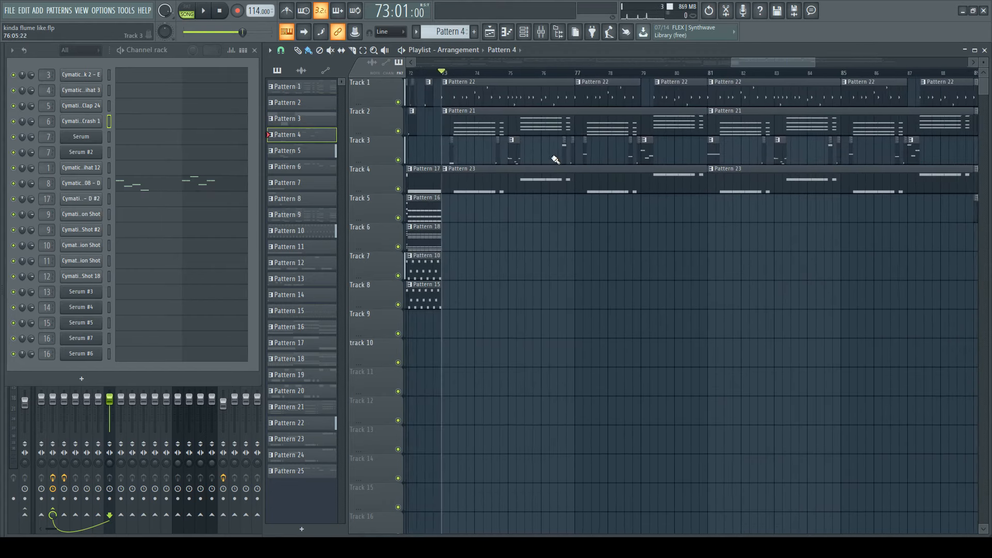
{"action": "scroll", "coordinate": [573, 167], "scroll_direction": "up", "scroll_amount": 3}
{"action": "right_click", "coordinate": [547, 155], "text": "alt"}
{"action": "right_click", "coordinate": [560, 156], "text": "alt"}
{"action": "scroll", "coordinate": [620, 170], "scroll_direction": "down", "scroll_amount": 2}
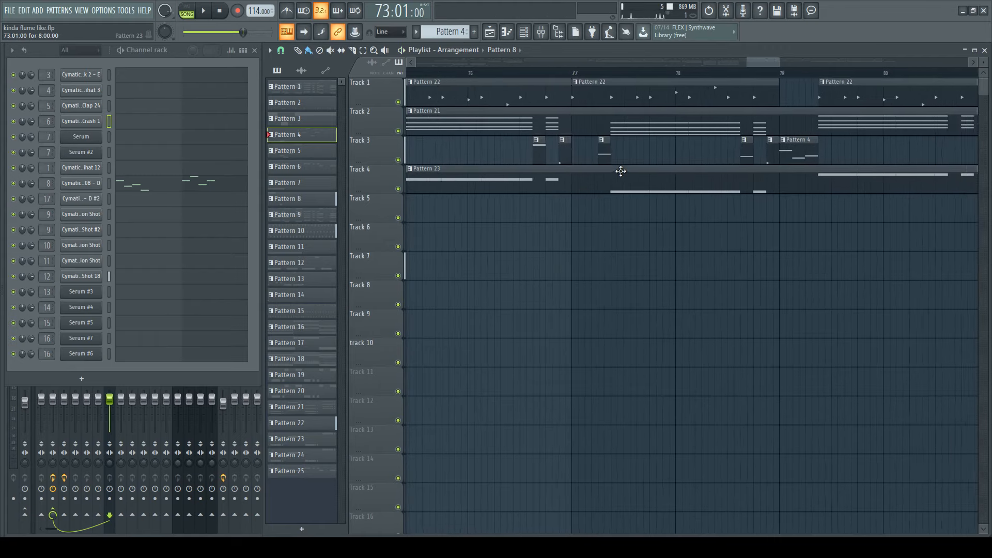
{"action": "right_click", "coordinate": [605, 152], "text": "alt"}
{"action": "scroll", "coordinate": [638, 170], "scroll_direction": "down", "scroll_amount": 2}
{"action": "scroll", "coordinate": [512, 155], "scroll_direction": "up", "scroll_amount": 2}
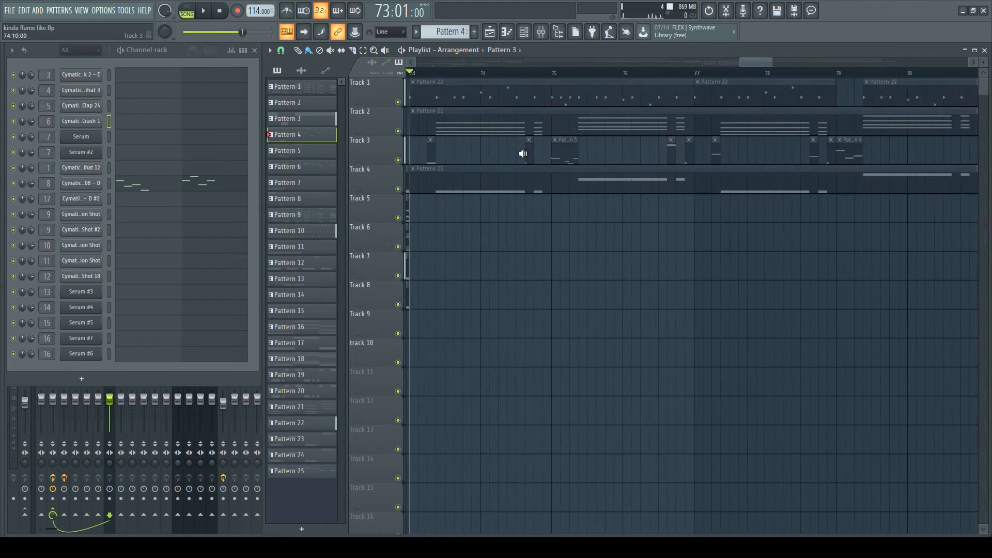
{"action": "scroll", "coordinate": [617, 181], "scroll_direction": "down", "scroll_amount": 3}
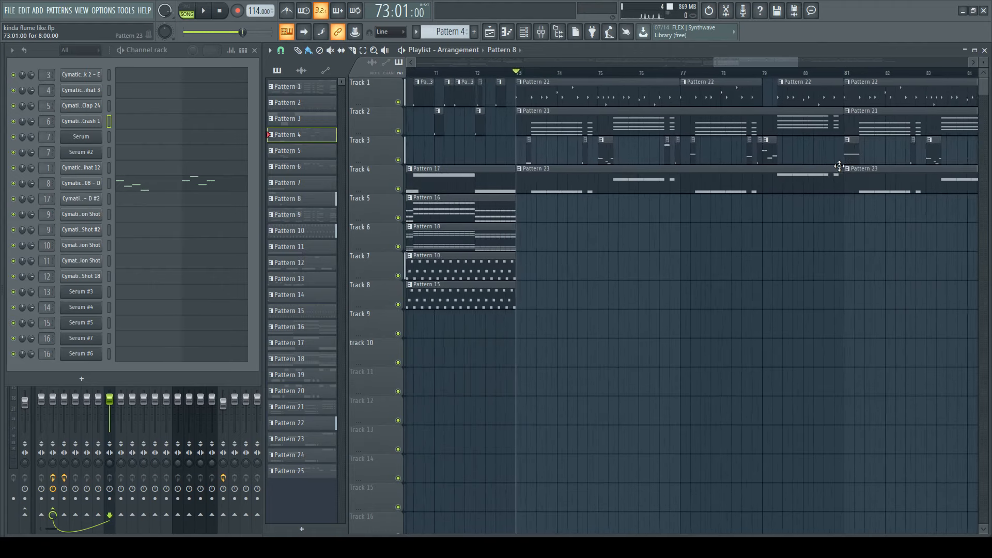
- Audition the short Track 3 clips between bars 84 and 87, ending with the Pattern 4 clip at bar 87
{"action": "scroll", "coordinate": [822, 161], "scroll_direction": "up", "scroll_amount": 1}
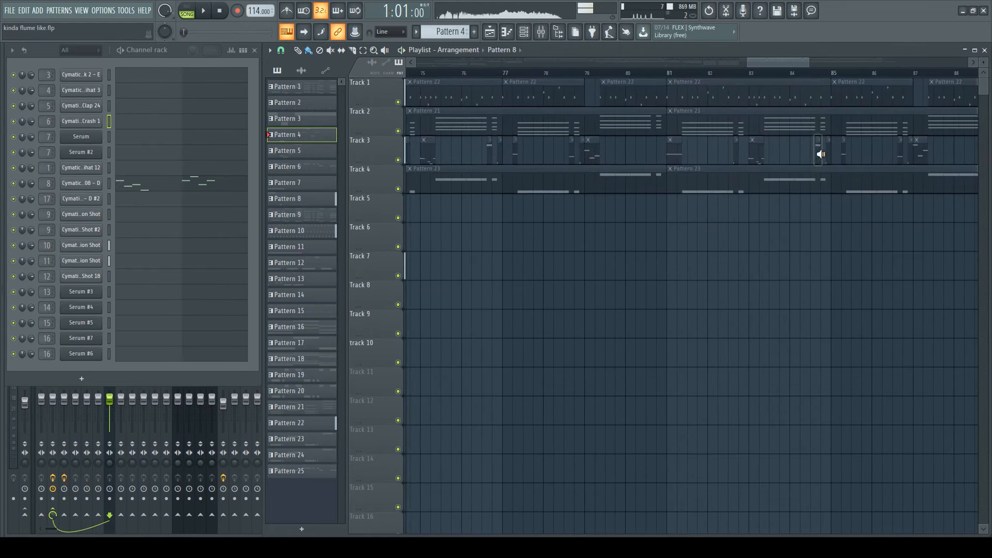
{"action": "right_click", "coordinate": [826, 155], "text": "alt"}
{"action": "right_click", "coordinate": [843, 156], "text": "alt"}
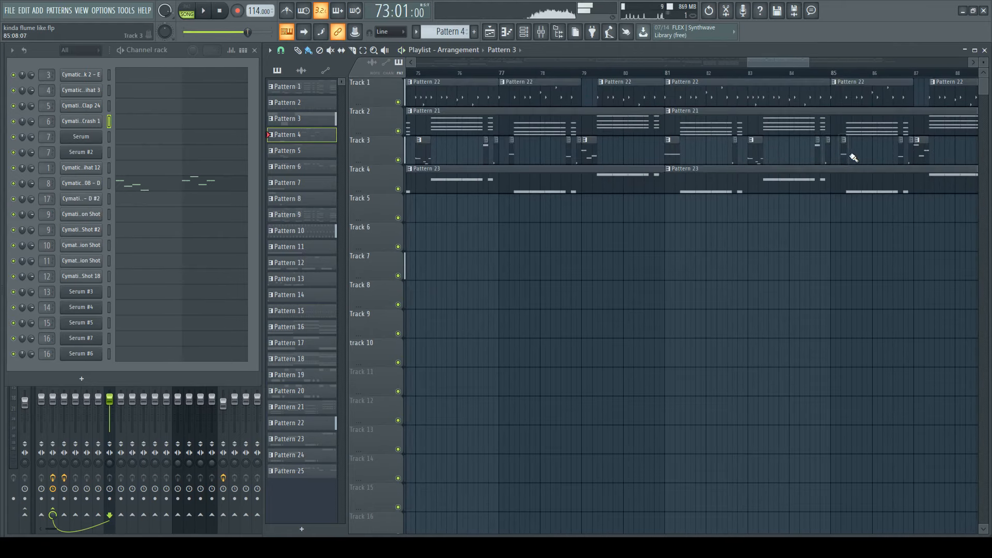
{"action": "right_click", "coordinate": [899, 155], "text": "alt"}
{"action": "right_click", "coordinate": [915, 153], "text": "alt"}
- Show the Pattern 22 drums from their Track 1 clip at bar 73, and switch to Pattern 2 from its earlier Track 1 clip
{"action": "scroll", "coordinate": [660, 226], "scroll_direction": "down", "scroll_amount": 5}
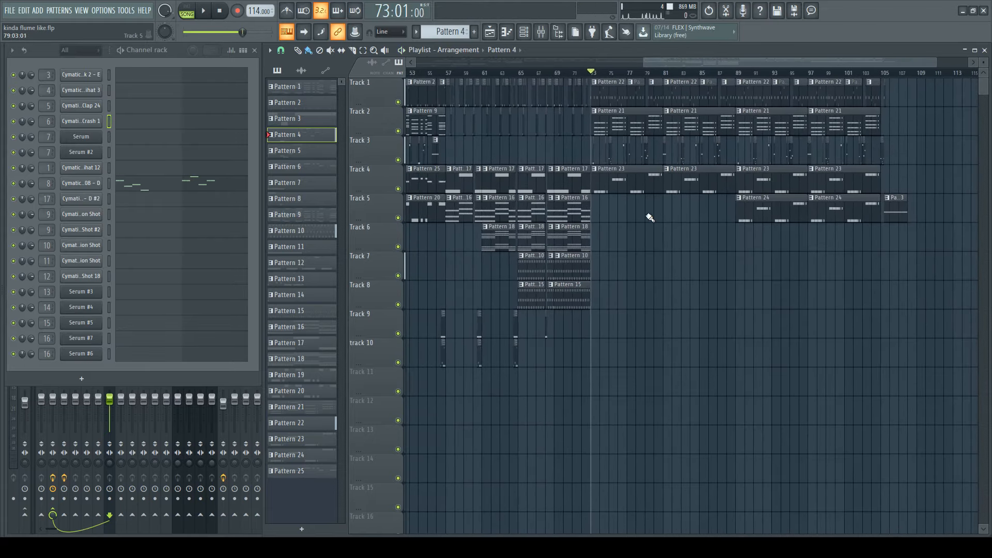
{"action": "scroll", "coordinate": [617, 170], "scroll_direction": "up", "scroll_amount": 2}
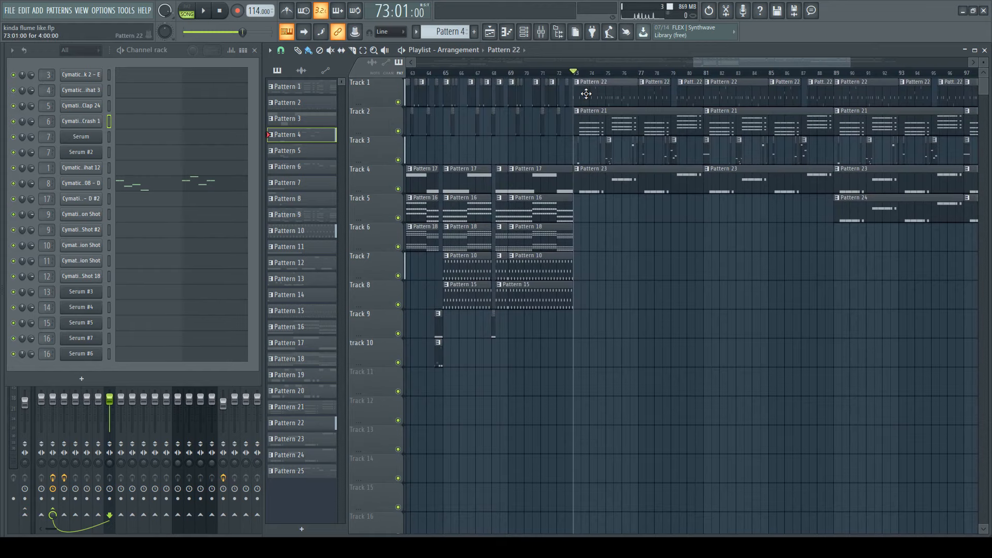
{"action": "left_click", "coordinate": [586, 94]}
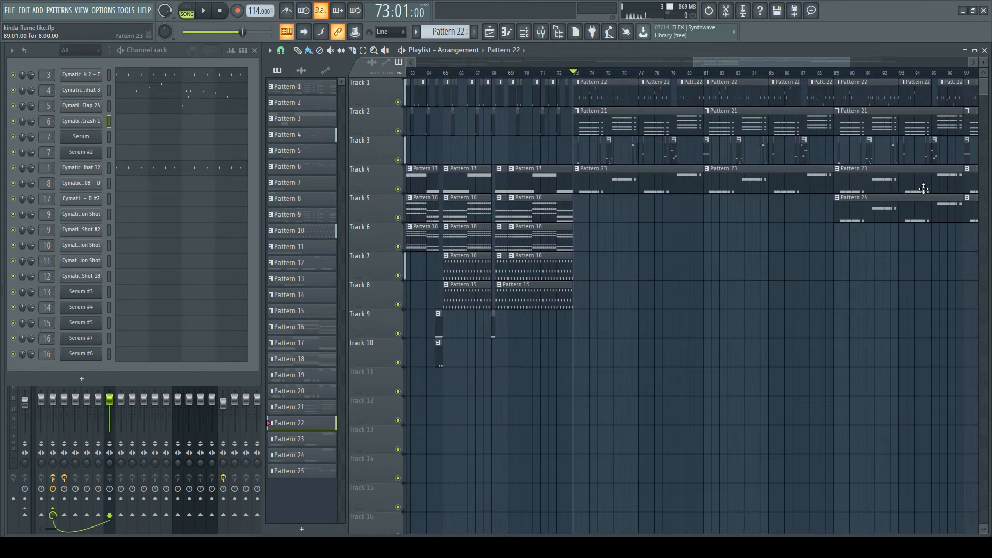
{"action": "scroll", "coordinate": [855, 191], "scroll_direction": "down", "scroll_amount": 4}
{"action": "left_click", "coordinate": [587, 98]}
- Open the Titan Closed Hihat 12 piano roll of Pattern 2 to examine its notes
{"action": "scroll", "coordinate": [556, 154], "scroll_direction": "up", "scroll_amount": 2}
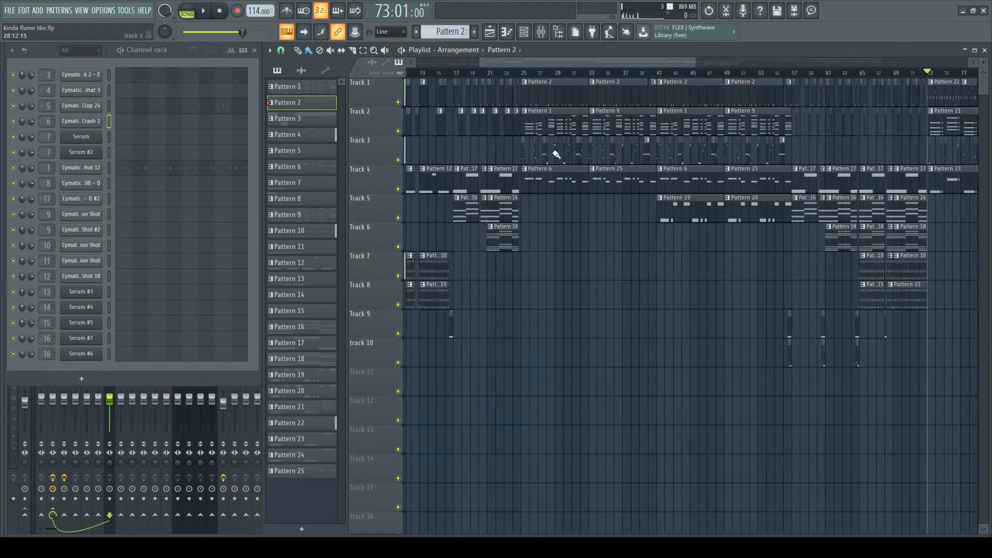
{"action": "scroll", "coordinate": [559, 157], "scroll_direction": "down", "scroll_amount": 3}
{"action": "scroll", "coordinate": [562, 159], "scroll_direction": "up", "scroll_amount": 2}
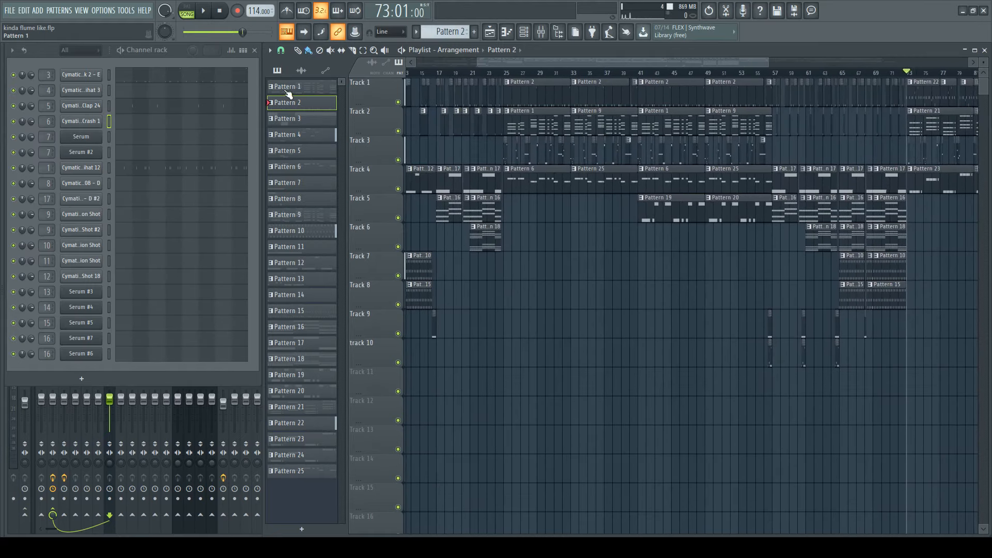
{"action": "scroll", "coordinate": [553, 117], "scroll_direction": "up", "scroll_amount": 3}
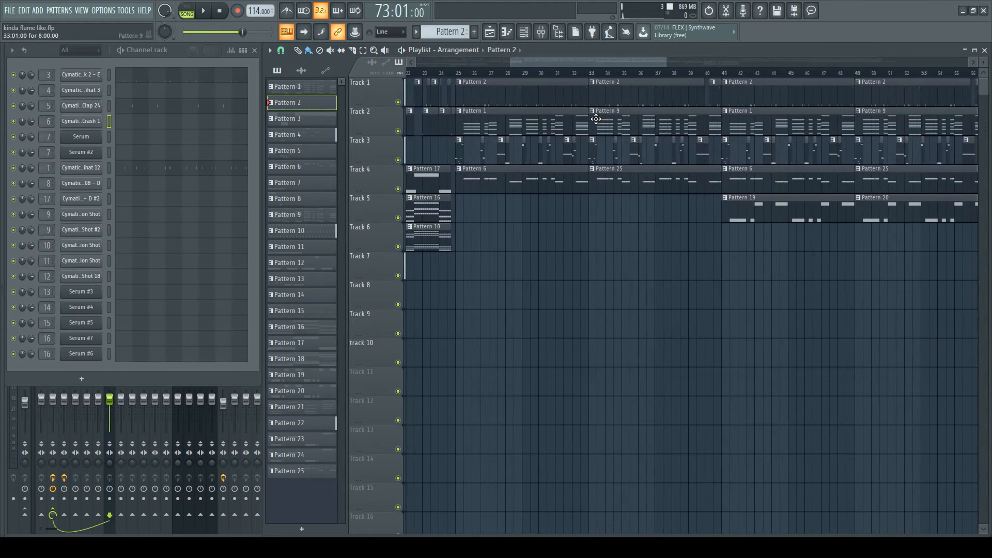
{"action": "scroll", "coordinate": [569, 135], "scroll_direction": "up", "scroll_amount": 2}
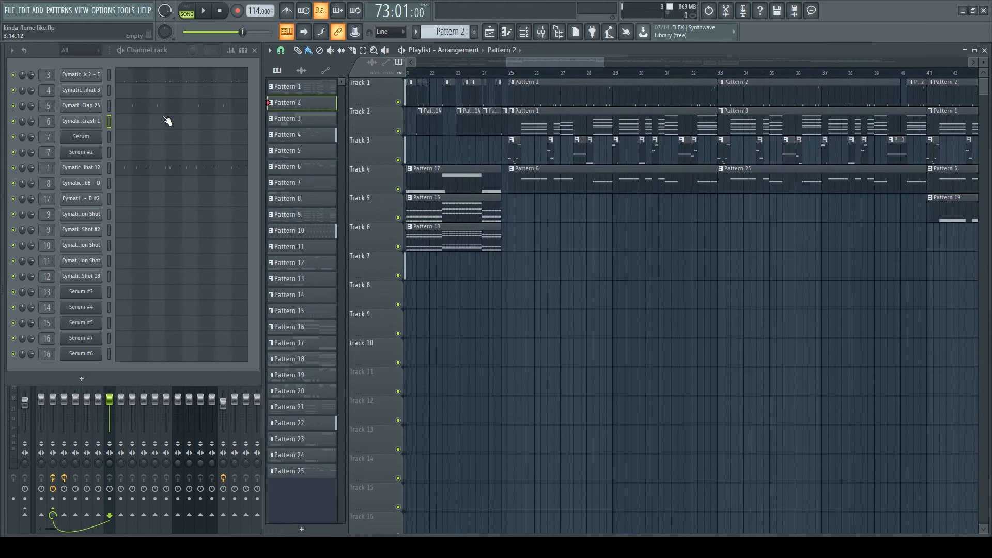
{"action": "left_click", "coordinate": [178, 170]}
{"action": "scroll", "coordinate": [400, 285], "scroll_direction": "down", "scroll_amount": 2}
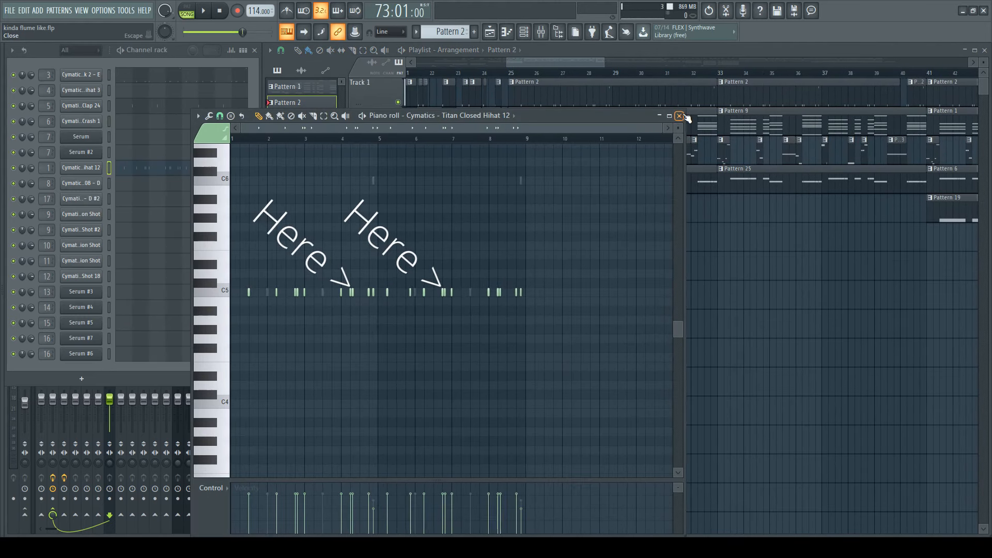
- Show the Future Bass Kick 2 sample's channel settings, audition its waveform and close them
{"action": "left_click", "coordinate": [681, 117]}
{"action": "left_click", "coordinate": [18, 517]}
{"action": "left_click", "coordinate": [96, 77]}
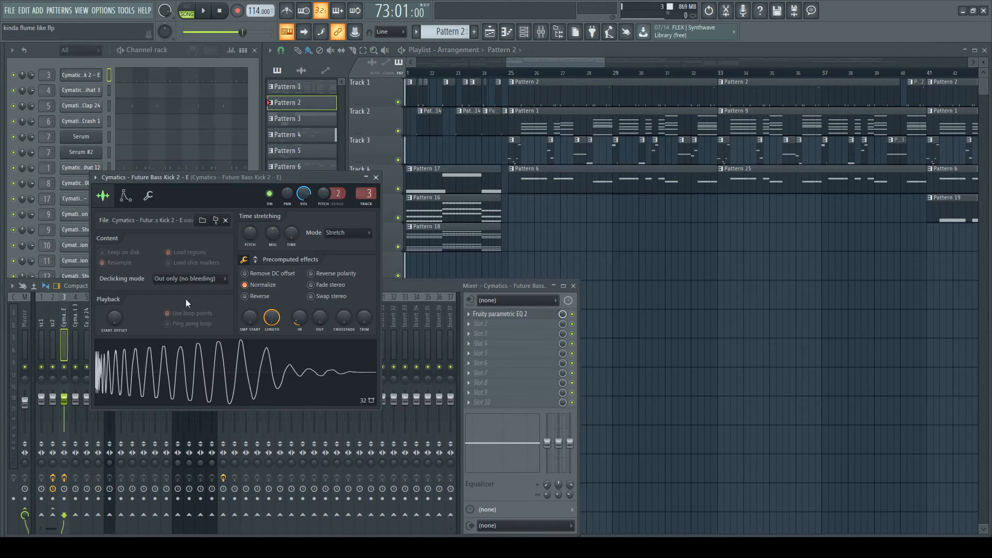
{"action": "left_click", "coordinate": [214, 392]}
{"action": "left_click", "coordinate": [377, 177]}
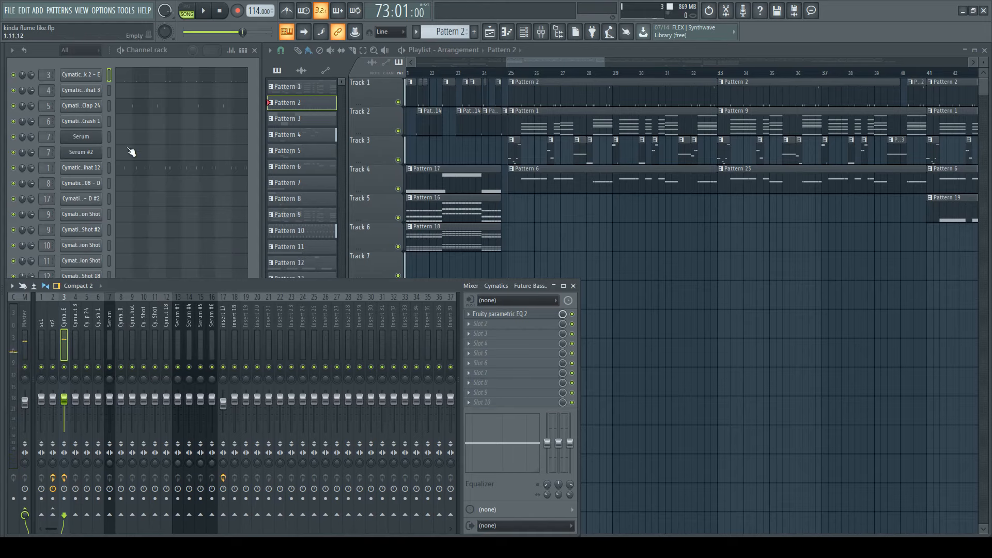
- Show the Fruity Limiter on the sc2 mixer track and play the song briefly to watch its sidechain response
{"action": "left_click", "coordinate": [88, 166]}
{"action": "left_click", "coordinate": [309, 110]}
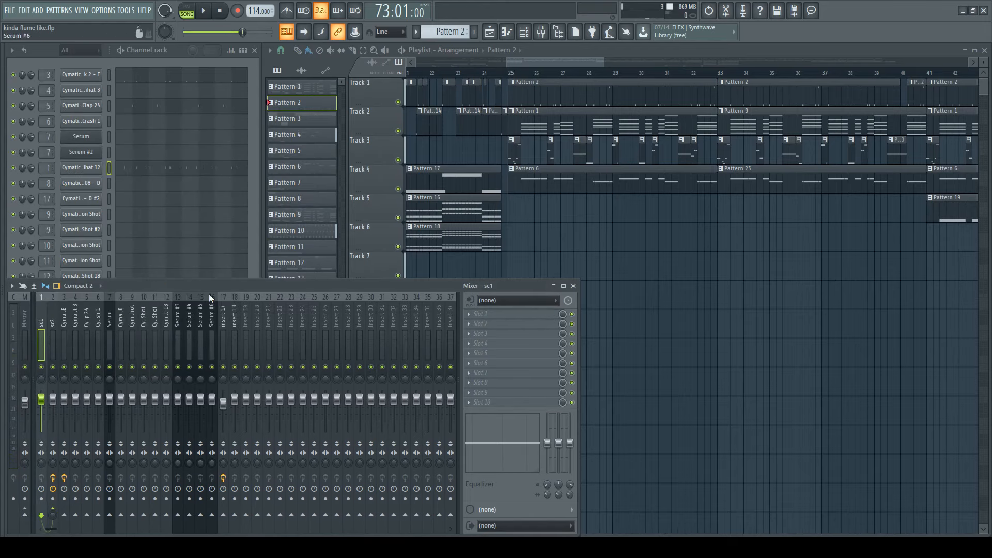
{"action": "left_click", "coordinate": [503, 319]}
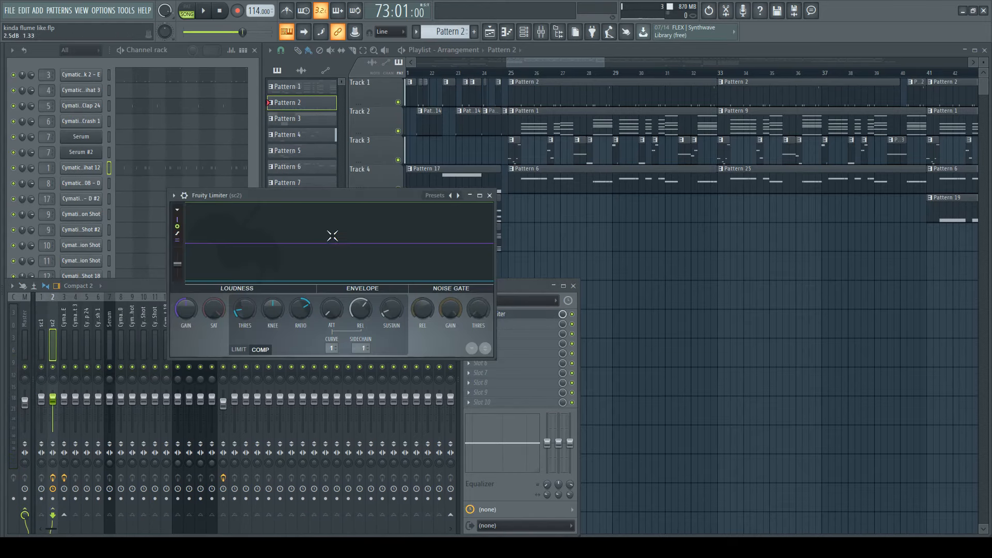
{"action": "left_click", "coordinate": [204, 20]}
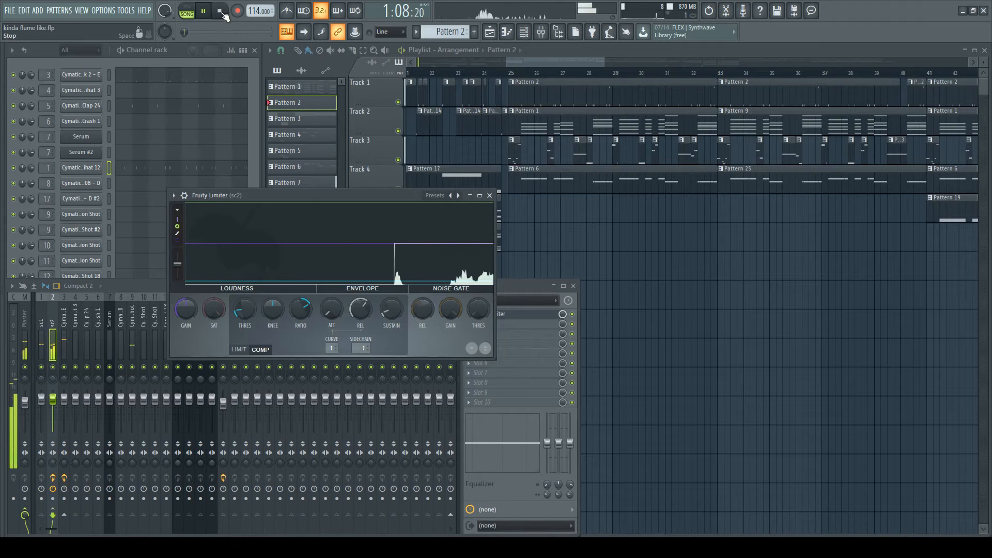
{"action": "left_click", "coordinate": [220, 11]}
{"action": "left_click", "coordinate": [491, 196]}
- Examine the playlist arrangement from the intro through the first drop
{"action": "left_click", "coordinate": [619, 53]}
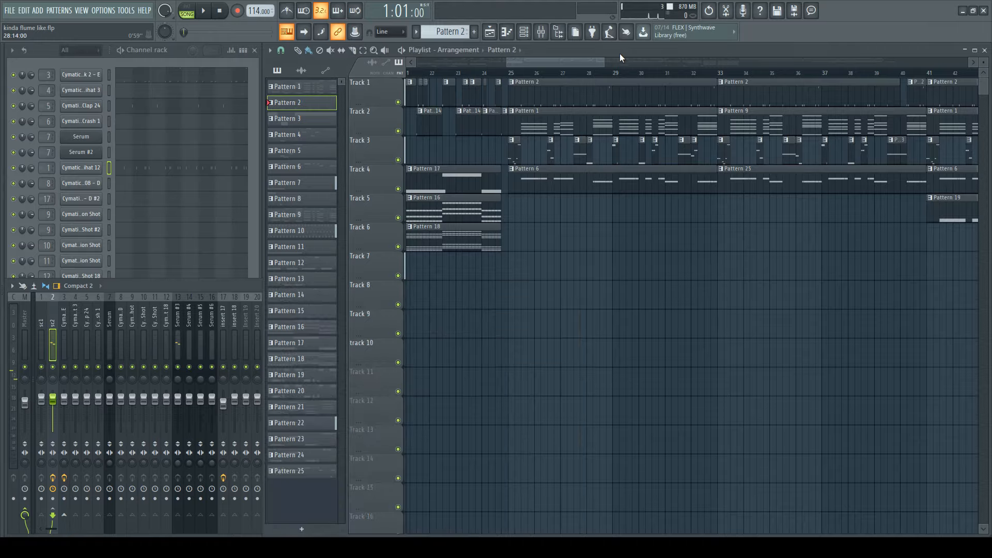
{"action": "scroll", "coordinate": [615, 200], "scroll_direction": "down", "scroll_amount": 7}
{"action": "scroll", "coordinate": [539, 191], "scroll_direction": "up", "scroll_amount": 3}
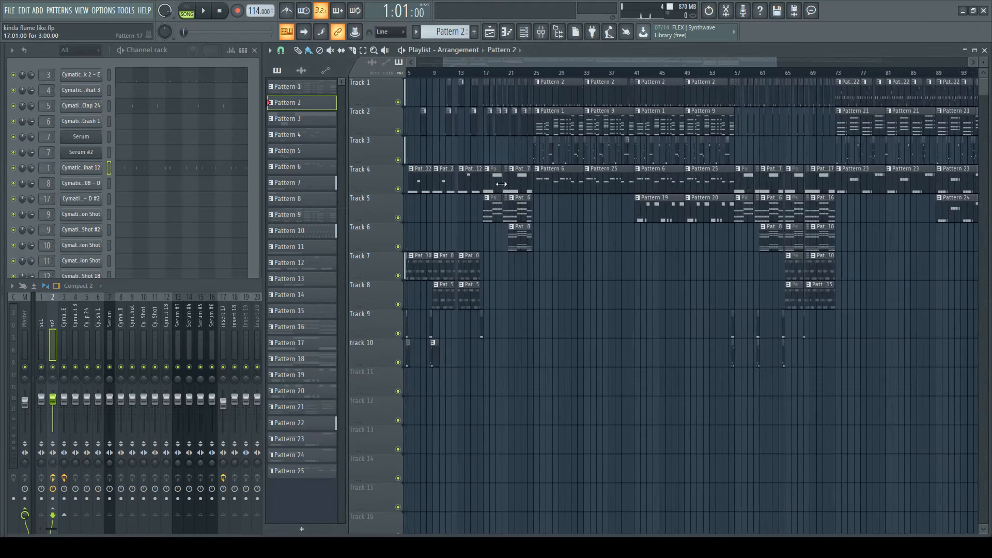
{"action": "scroll", "coordinate": [565, 162], "scroll_direction": "up", "scroll_amount": 3}
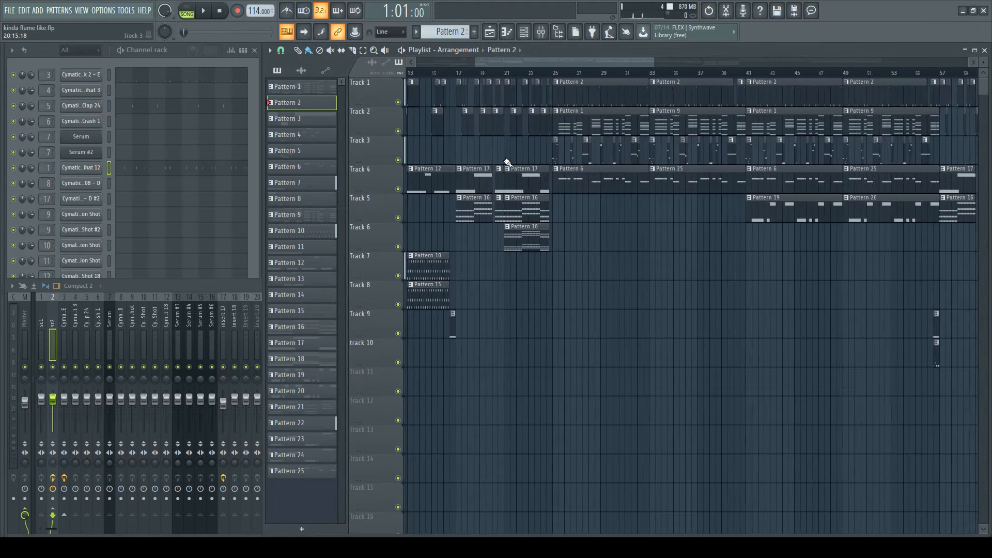
{"action": "scroll", "coordinate": [524, 170], "scroll_direction": "up", "scroll_amount": 6}
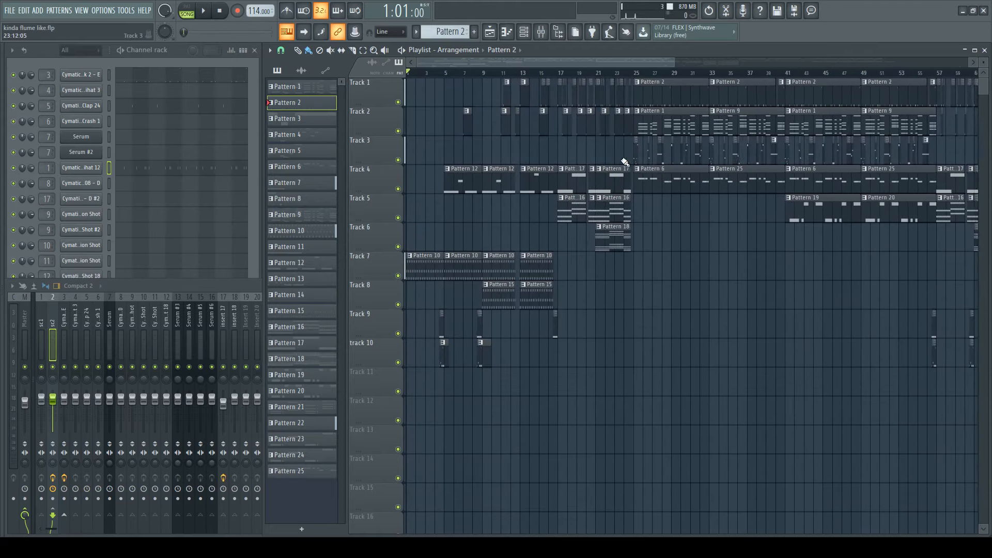
{"action": "scroll", "coordinate": [578, 139], "scroll_direction": "right", "scroll_amount": 3}
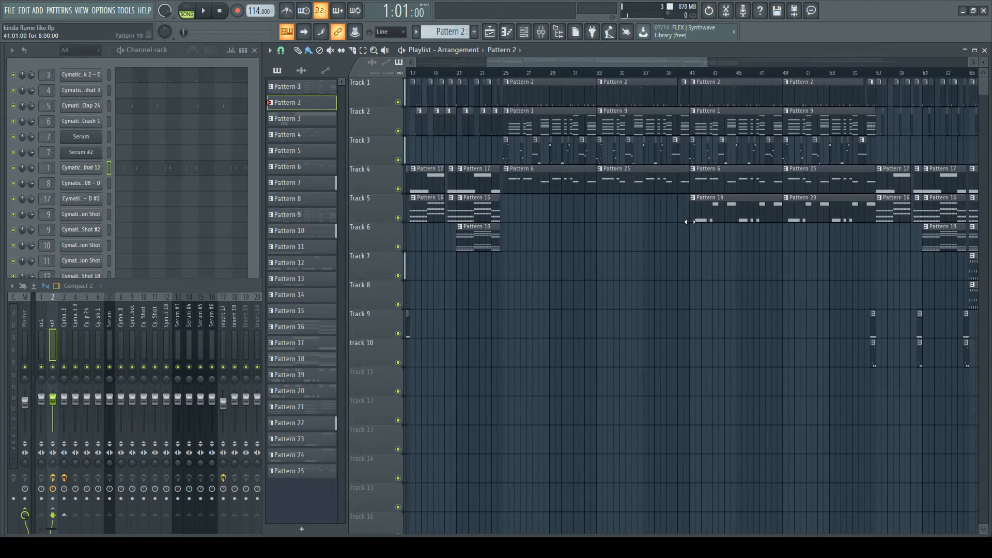
{"action": "scroll", "coordinate": [646, 147], "scroll_direction": "down", "scroll_amount": 2}
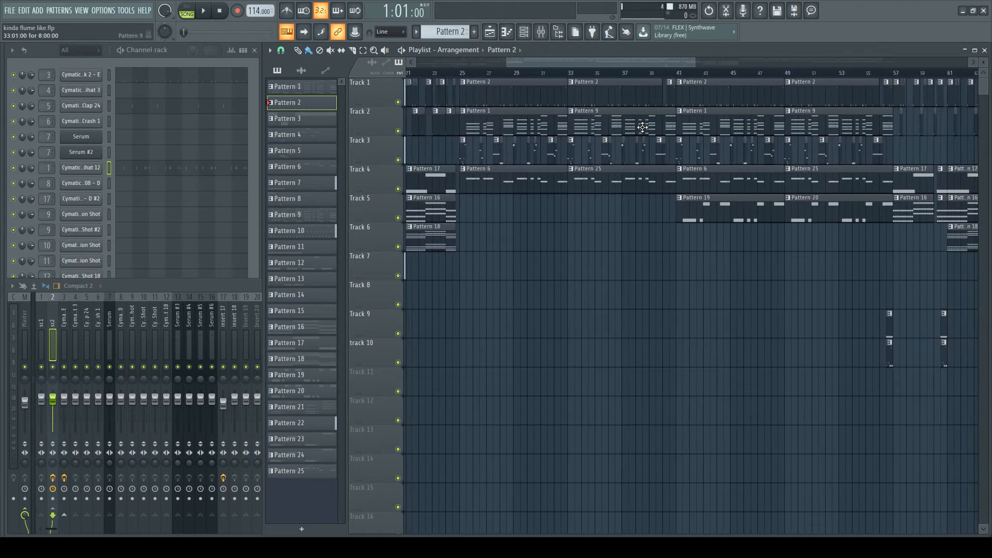
- Show Pattern 9's Serum #2 chords in the piano roll and the effects of the Serum #2 patch, closing both
{"action": "left_click", "coordinate": [301, 215]}
{"action": "left_click", "coordinate": [145, 152]}
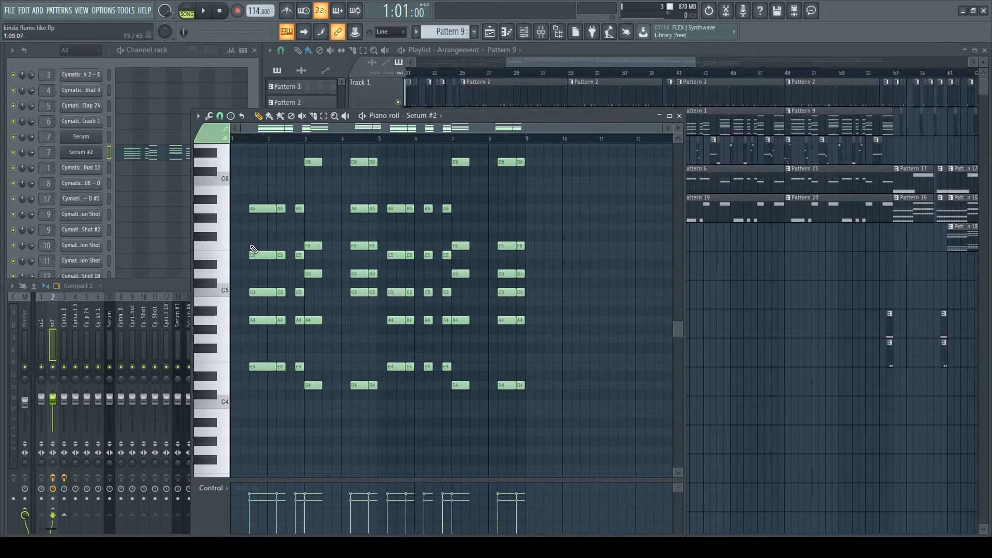
{"action": "key", "text": "space"}
{"action": "key", "text": "space"}
{"action": "left_click", "coordinate": [95, 153]}
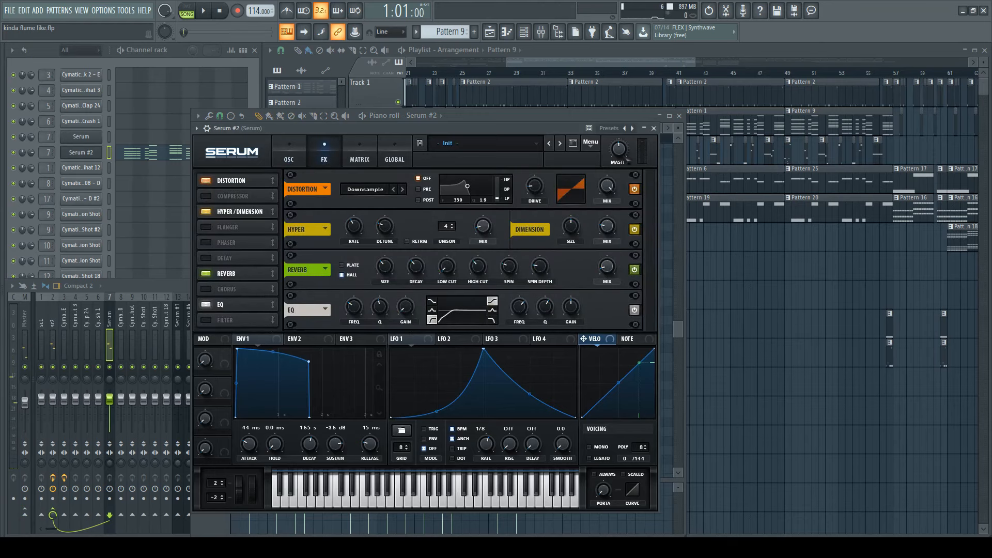
{"action": "left_click", "coordinate": [654, 129]}
{"action": "left_click", "coordinate": [679, 116]}
- Audition the Pattern 25 clip on Track 4 at bar 33
{"action": "scroll", "coordinate": [628, 189], "scroll_direction": "down", "scroll_amount": 4}
{"action": "scroll", "coordinate": [622, 184], "scroll_direction": "up", "scroll_amount": 3}
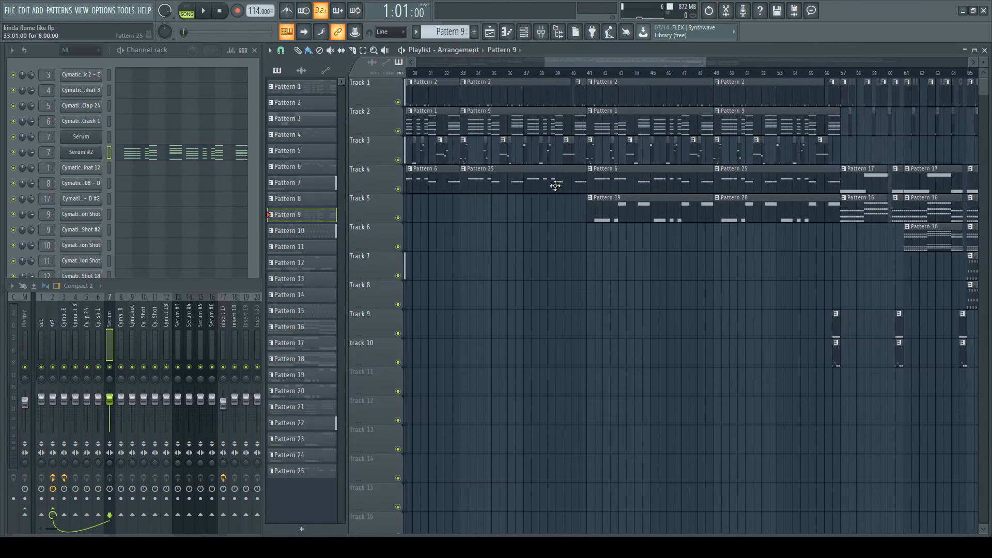
{"action": "scroll", "coordinate": [458, 187], "scroll_direction": "up", "scroll_amount": 3}
{"action": "scroll", "coordinate": [459, 187], "scroll_direction": "up", "scroll_amount": 2}
{"action": "right_click", "coordinate": [474, 183], "text": "alt"}
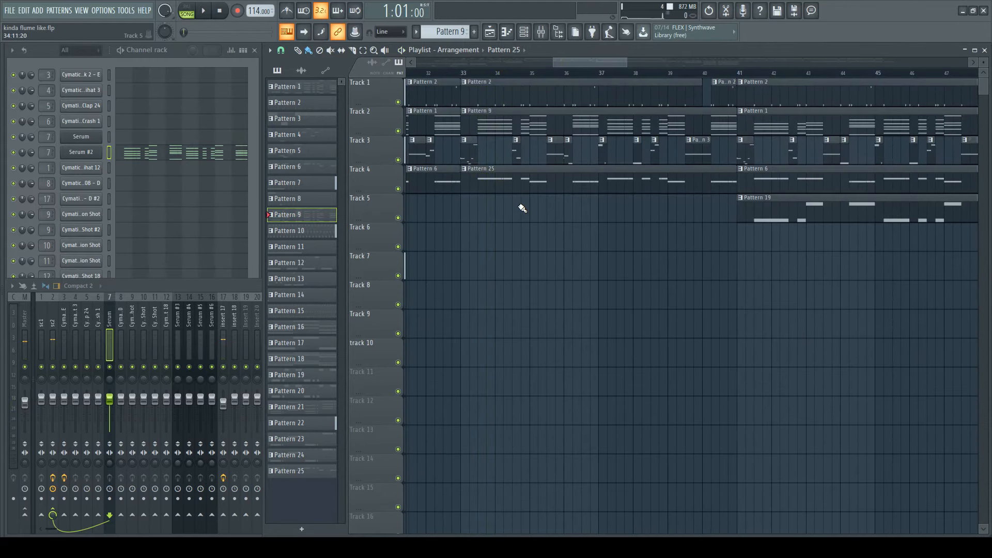
- Audition the Track 5 clips of the first drop: Pattern 19 at bar 41 and Pattern 20 at bar 49
{"action": "scroll", "coordinate": [539, 217], "scroll_direction": "down", "scroll_amount": 4}
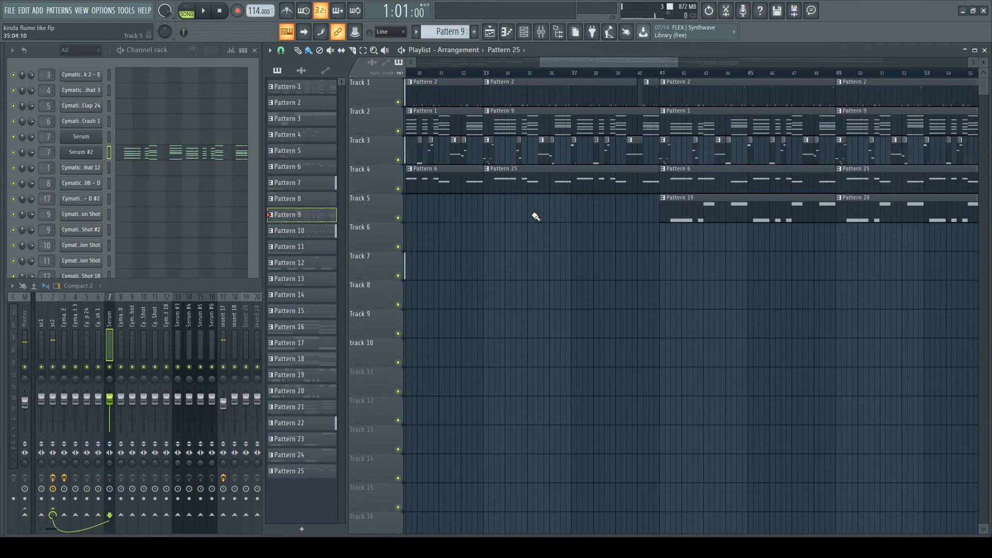
{"action": "scroll", "coordinate": [669, 221], "scroll_direction": "up", "scroll_amount": 1}
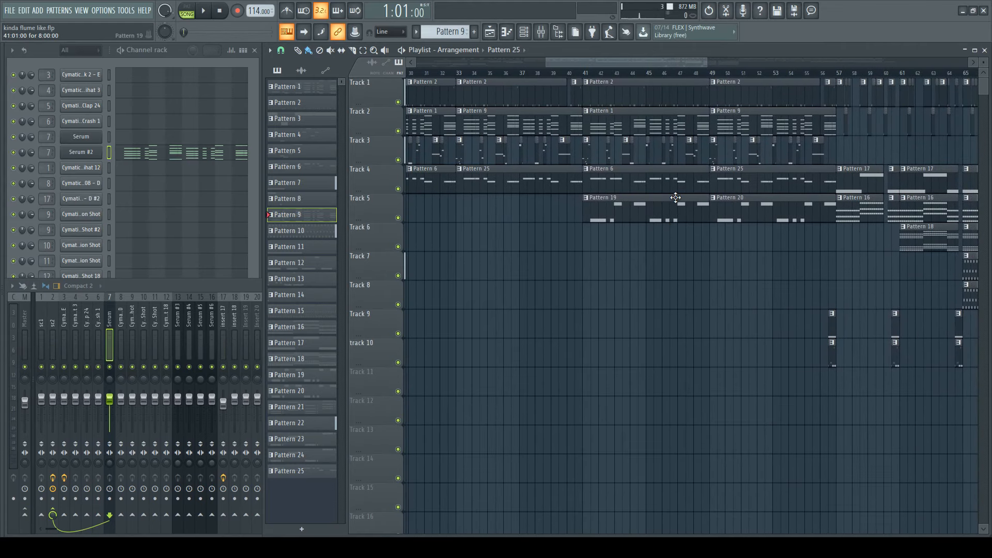
{"action": "scroll", "coordinate": [598, 226], "scroll_direction": "up", "scroll_amount": 3}
{"action": "left_click", "coordinate": [588, 212]}
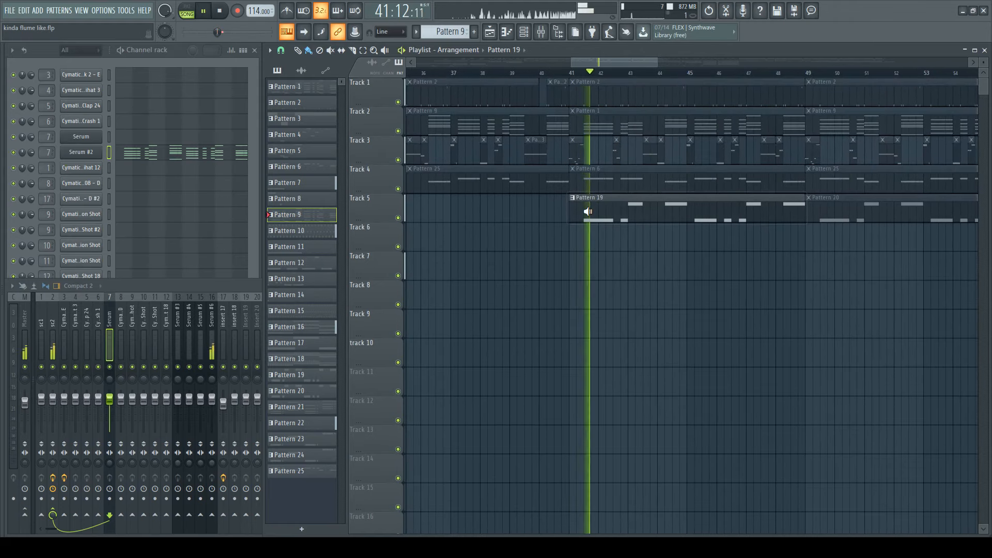
{"action": "scroll", "coordinate": [584, 217], "scroll_direction": "down", "scroll_amount": 2}
{"action": "scroll", "coordinate": [721, 215], "scroll_direction": "up", "scroll_amount": 2}
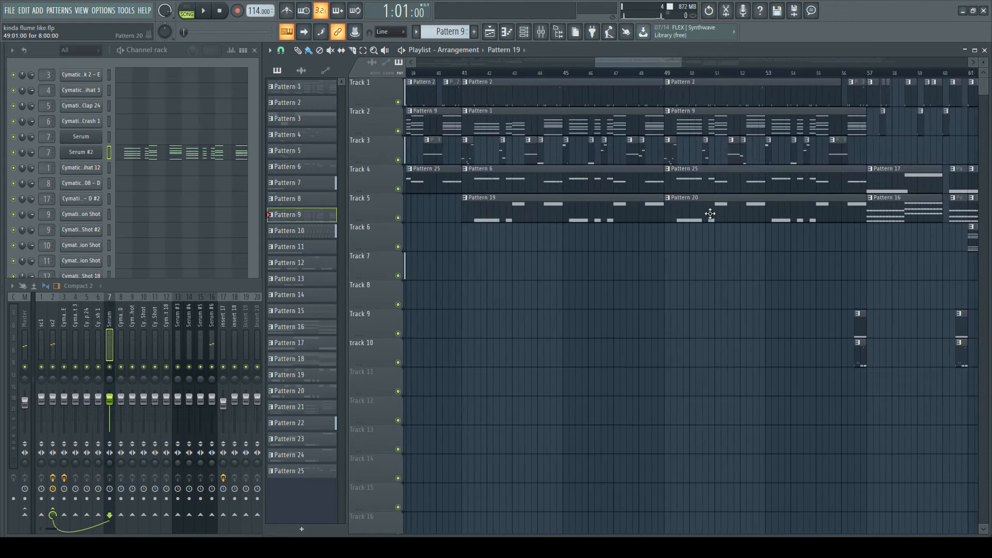
{"action": "left_click", "coordinate": [666, 212]}
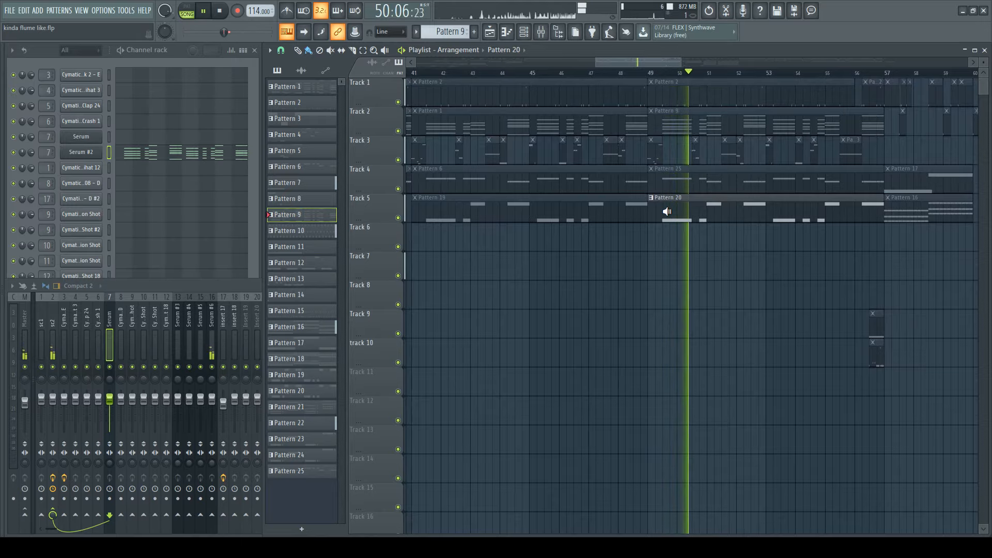
- Audition the Pattern 24 clip on Track 5 at bar 89 in the second drop
{"action": "scroll", "coordinate": [589, 266], "scroll_direction": "down", "scroll_amount": 5}
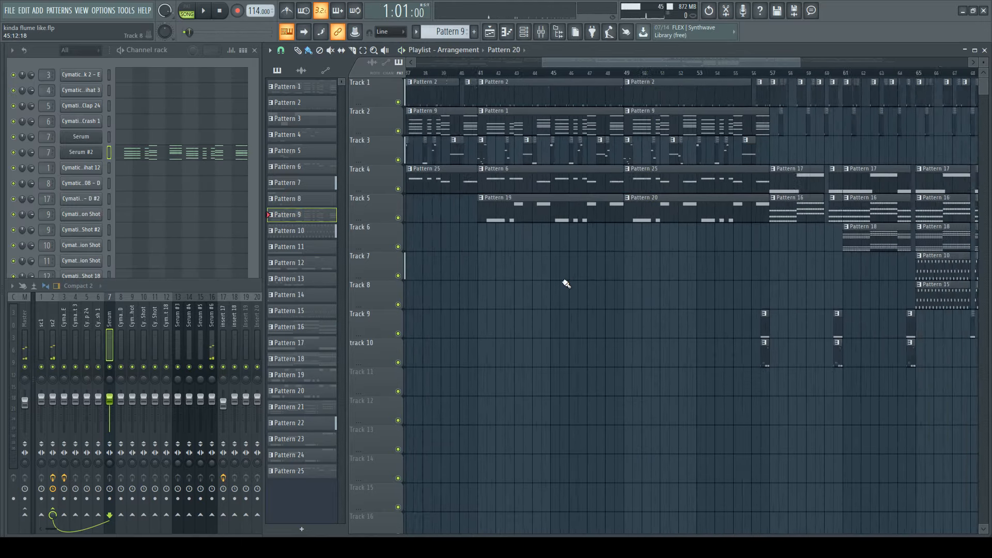
{"action": "scroll", "coordinate": [782, 211], "scroll_direction": "up", "scroll_amount": 3}
{"action": "left_click", "coordinate": [708, 209]}
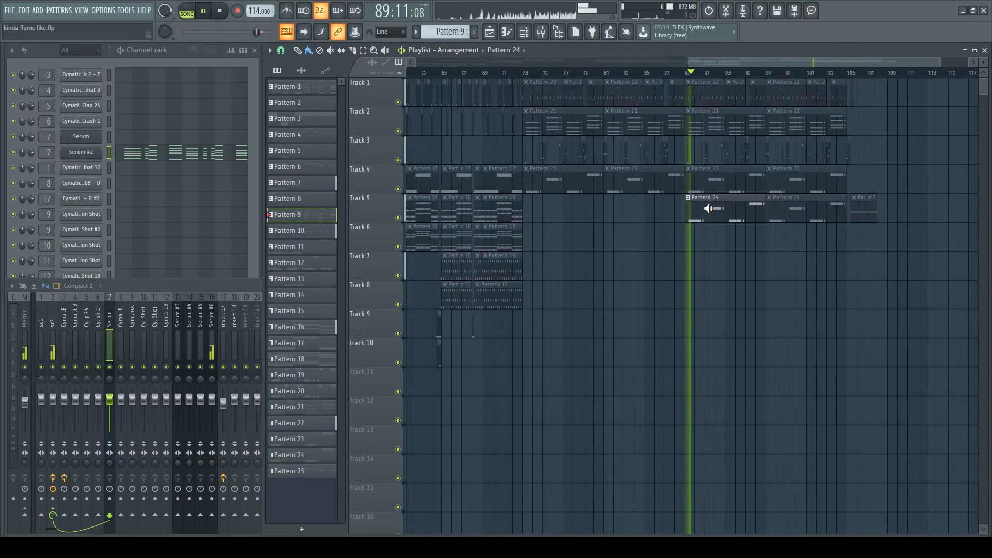
- Switch to Pattern 11 from its short Track 9 clip in the intro and open its Serum #4 instrument
{"action": "scroll", "coordinate": [793, 277], "scroll_direction": "down", "scroll_amount": 4}
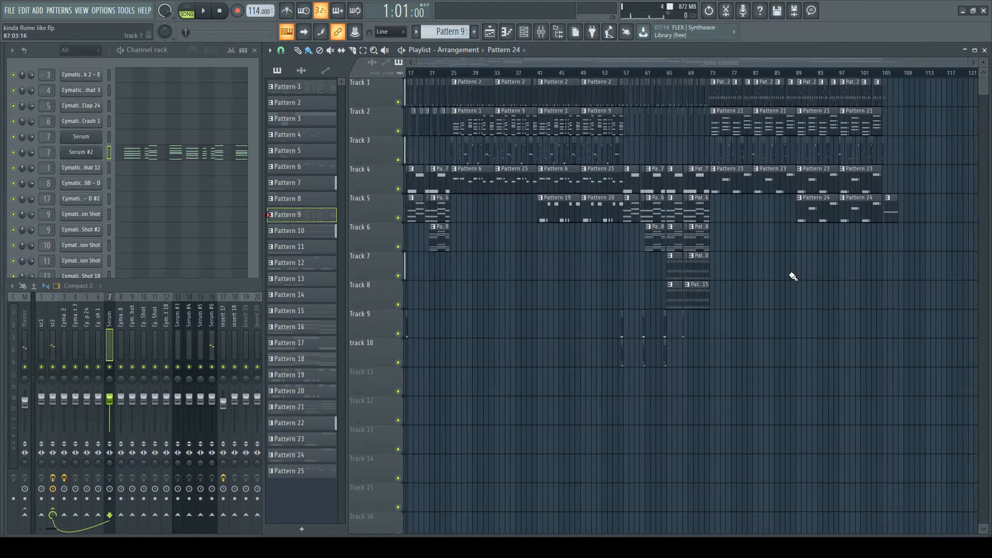
{"action": "scroll", "coordinate": [421, 160], "scroll_direction": "up", "scroll_amount": 2}
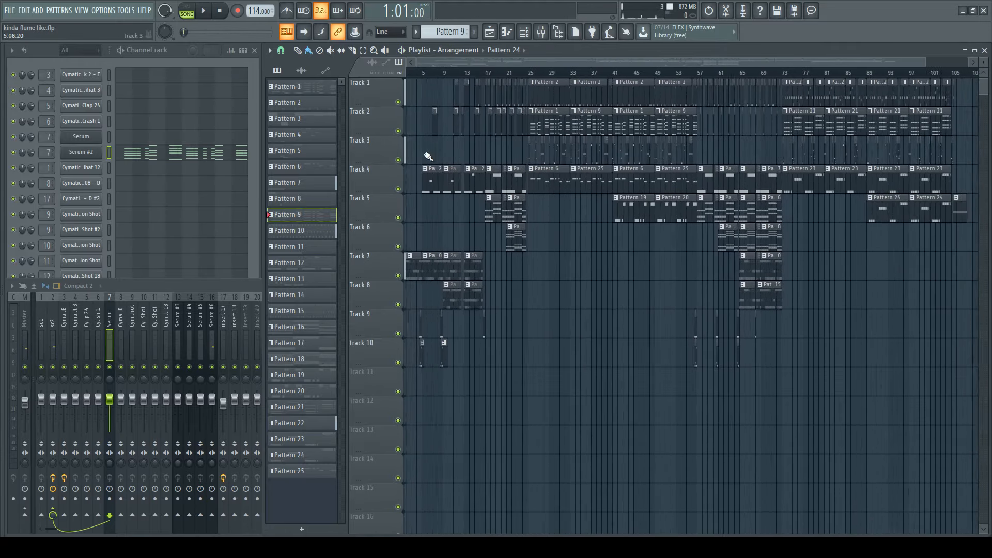
{"action": "scroll", "coordinate": [393, 164], "scroll_direction": "up", "scroll_amount": 4}
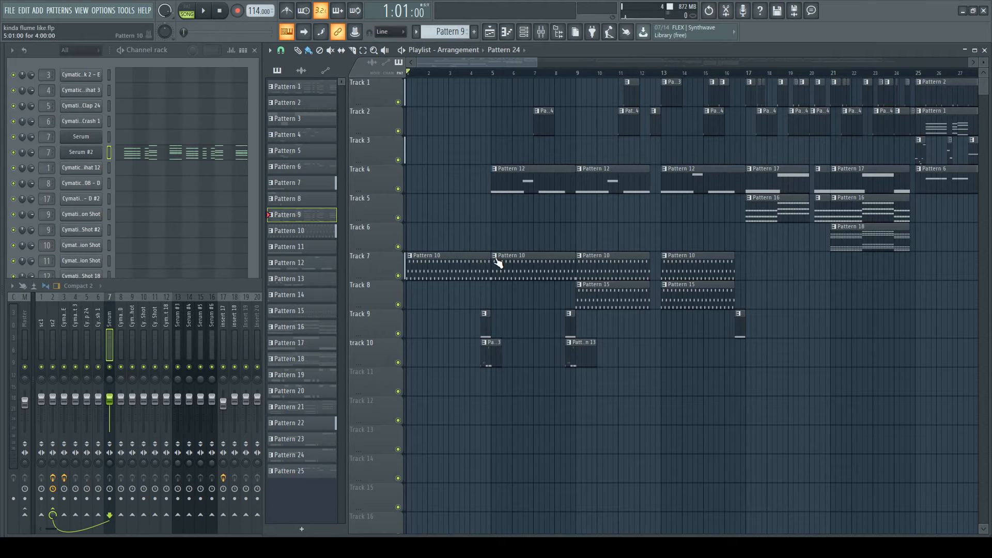
{"action": "scroll", "coordinate": [431, 279], "scroll_direction": "up", "scroll_amount": 3}
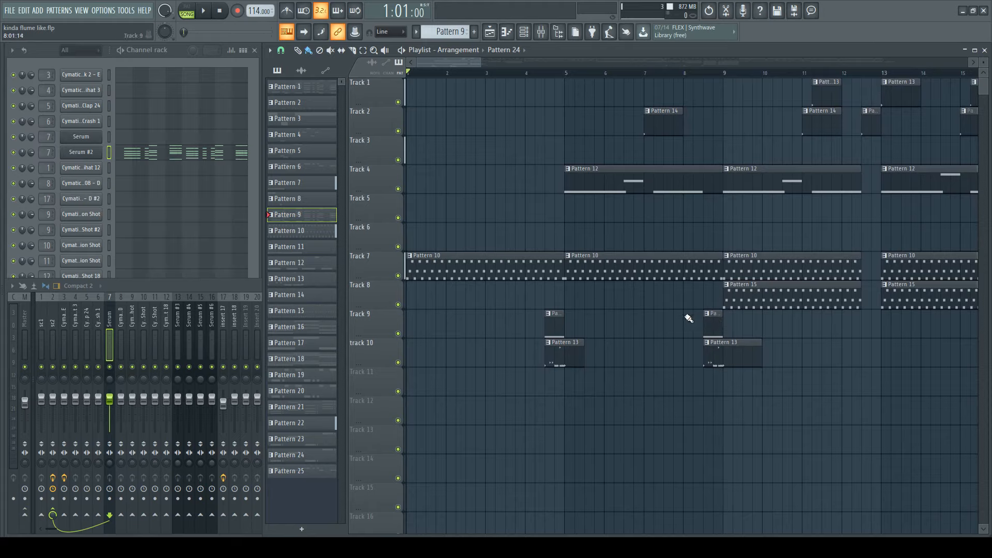
{"action": "left_click", "coordinate": [552, 326]}
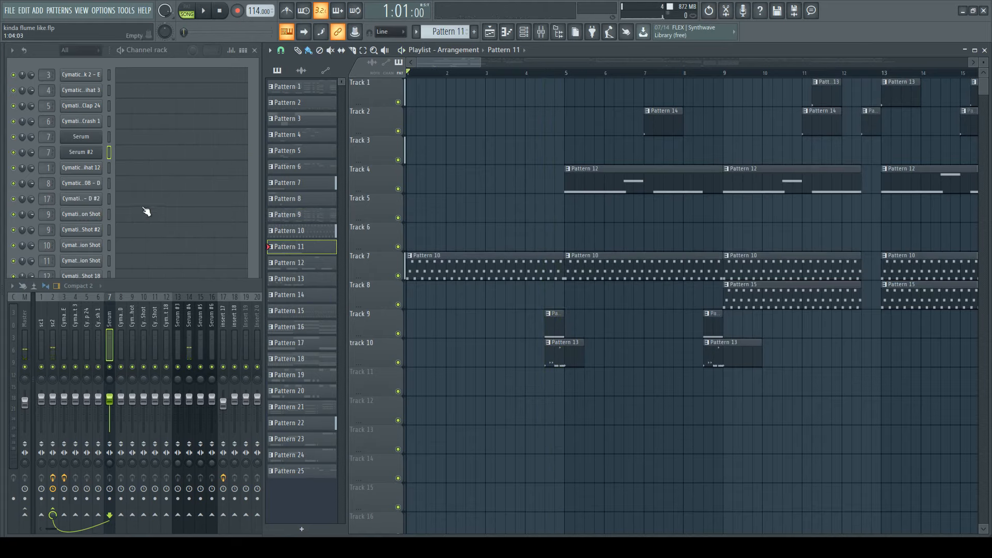
{"action": "left_click", "coordinate": [170, 55]}
{"action": "left_click", "coordinate": [85, 308]}
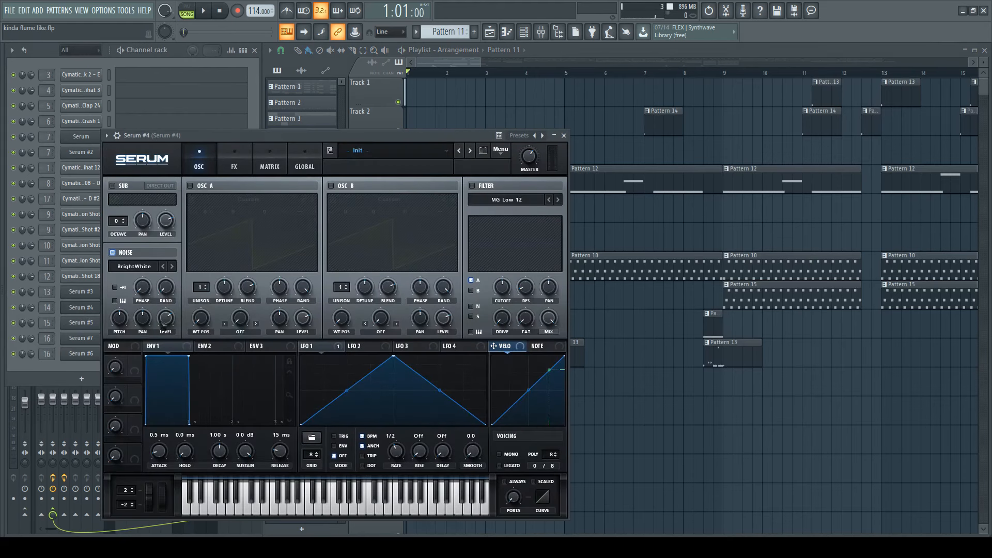
- Show the downsample distortion effect in Serum #4, set its drive to 100% and close the instrument
{"action": "left_click", "coordinate": [234, 162]}
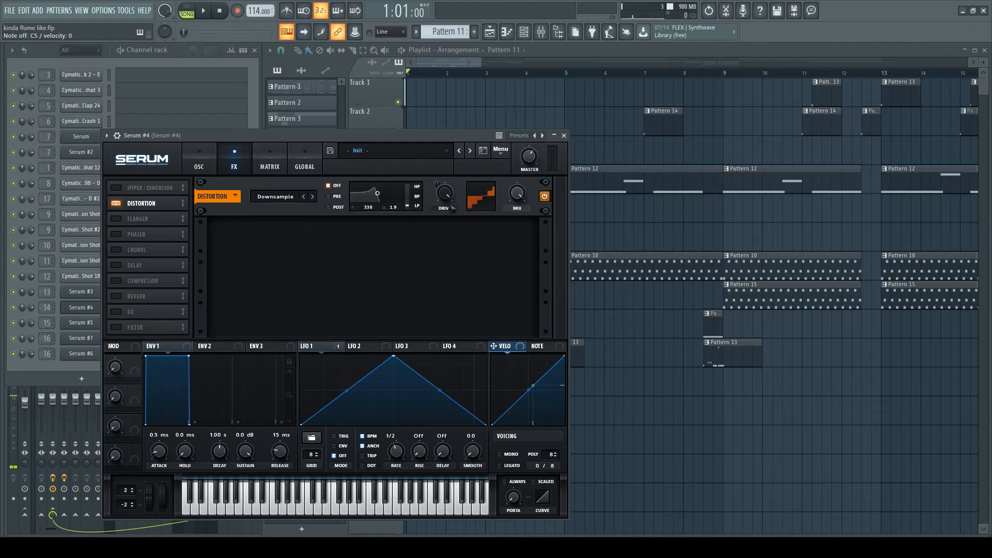
{"action": "left_click_drag", "start_coordinate": [444, 195], "coordinate": [448, 235]}
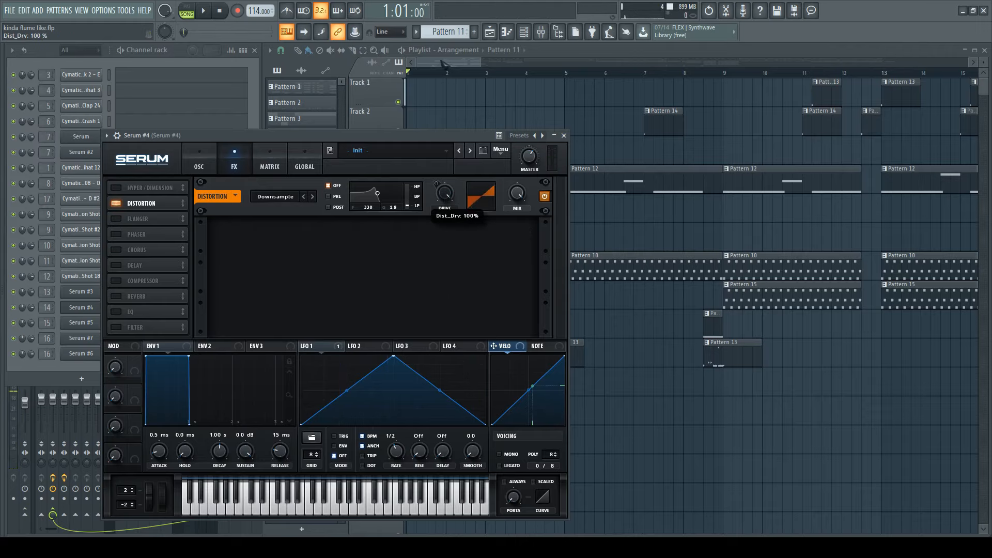
{"action": "left_click", "coordinate": [566, 135]}
- Audition the first Pattern 13 clip on Track 10 and the Pattern 10 clip on Track 7 in the intro
{"action": "scroll", "coordinate": [465, 362], "scroll_direction": "down", "scroll_amount": 5, "text": "ctrl"}
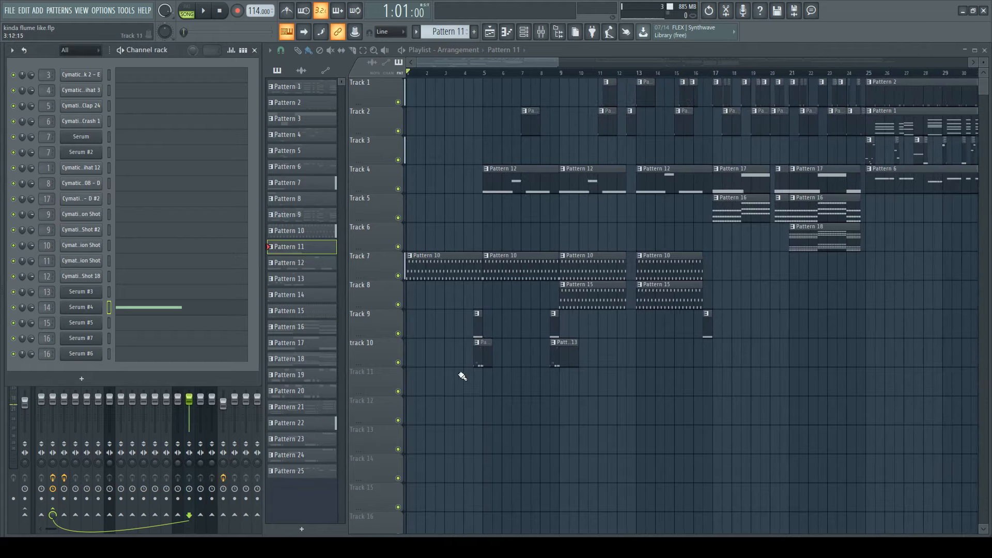
{"action": "left_click_drag", "start_coordinate": [481, 358], "coordinate": [496, 354]}
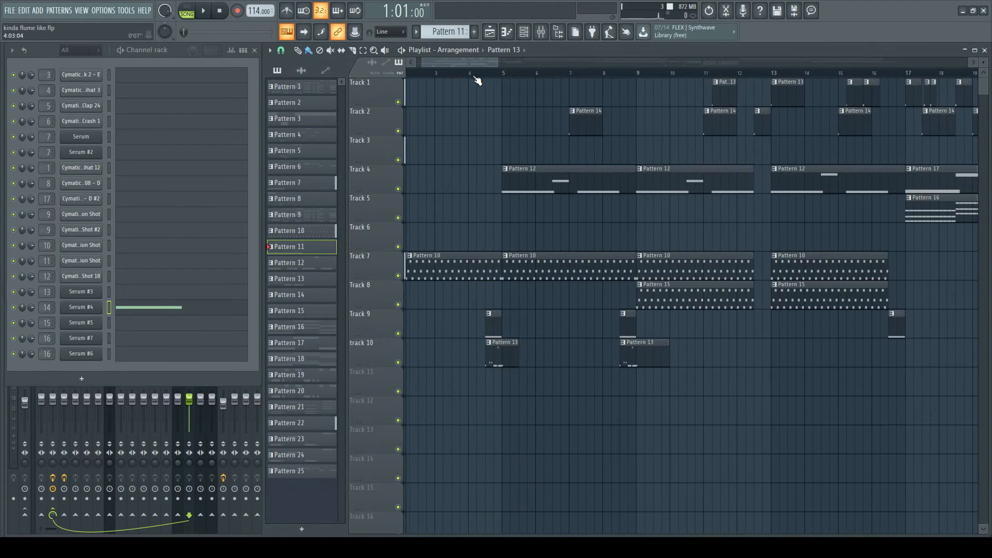
{"action": "mouse_move", "coordinate": [488, 267]}
{"action": "left_mouse_down"}
{"action": "mouse_move", "coordinate": [497, 269]}
{"action": "mouse_move", "coordinate": [484, 268]}
{"action": "left_mouse_up"}
{"action": "scroll", "coordinate": [565, 273], "scroll_direction": "down", "scroll_amount": 6, "text": "ctrl"}
- Place the song playhead at bar 5 and move it on to bar 9 in the intro
{"action": "scroll", "coordinate": [436, 207], "scroll_direction": "up", "scroll_amount": 4, "text": "ctrl"}
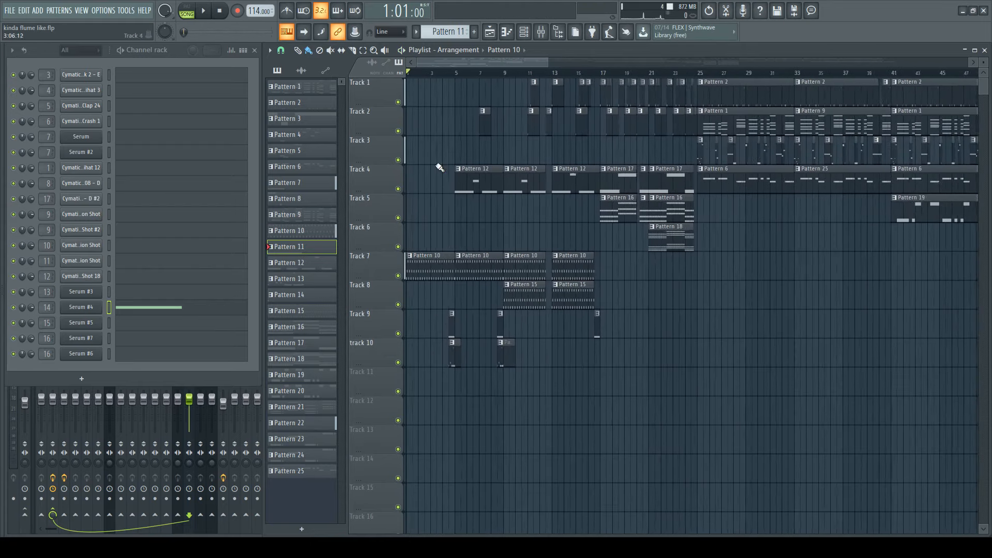
{"action": "left_click", "coordinate": [486, 77]}
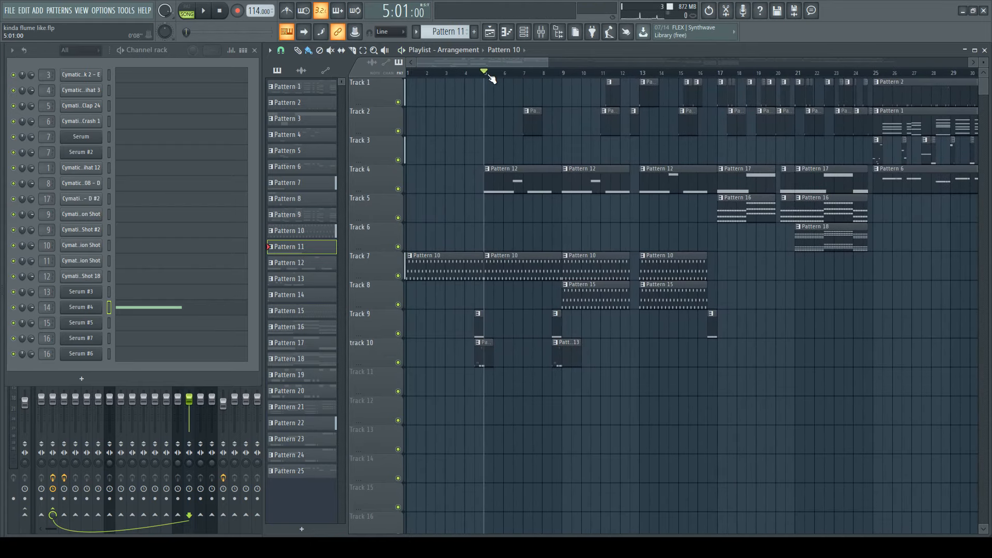
{"action": "left_click", "coordinate": [565, 76]}
{"action": "scroll", "coordinate": [587, 317], "scroll_direction": "up", "scroll_amount": 2, "text": "ctrl"}
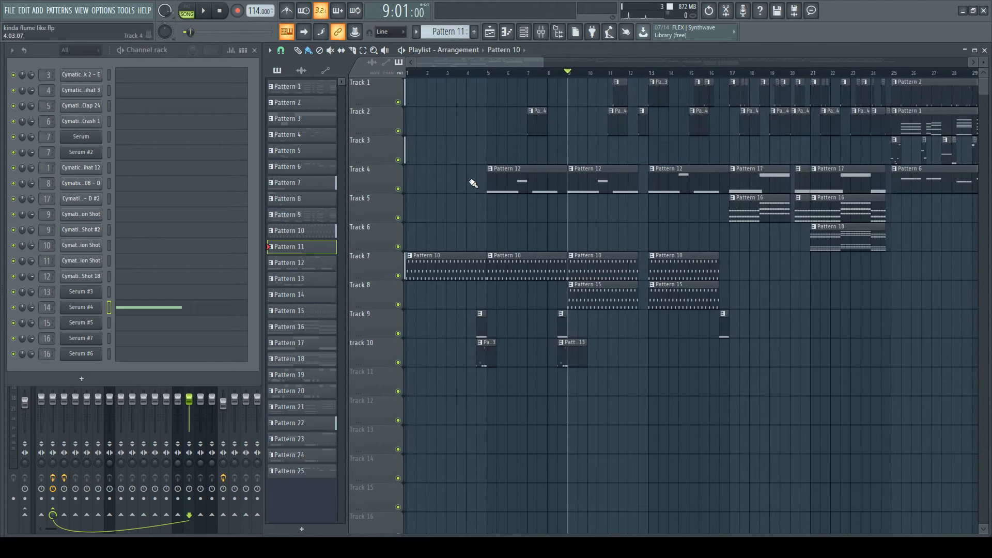
- Switch to Pattern 12 from its first clip on Track 4, show its Serum #5 instrument and close it again
{"action": "left_click", "coordinate": [496, 181]}
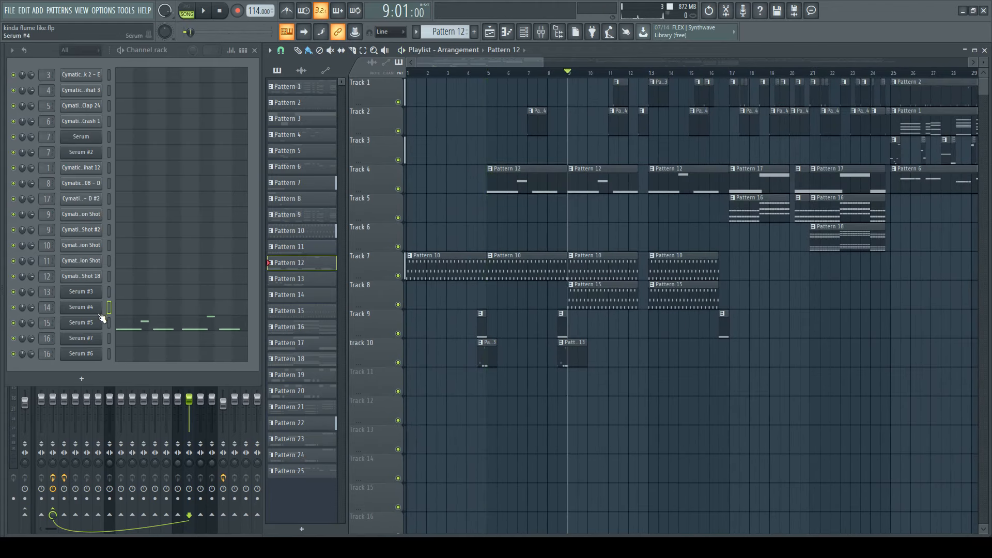
{"action": "left_click", "coordinate": [101, 322]}
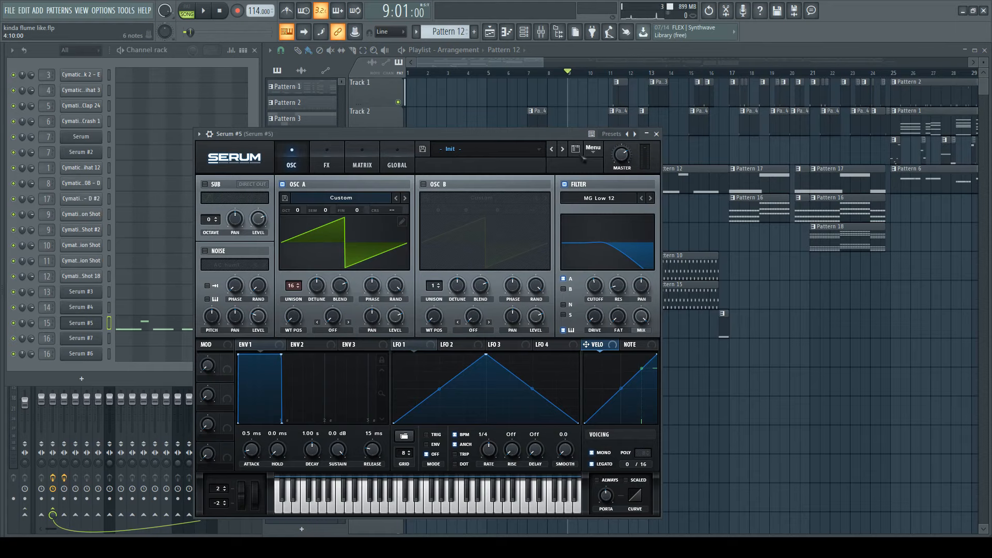
{"action": "left_click_drag", "start_coordinate": [564, 134], "coordinate": [599, 130]}
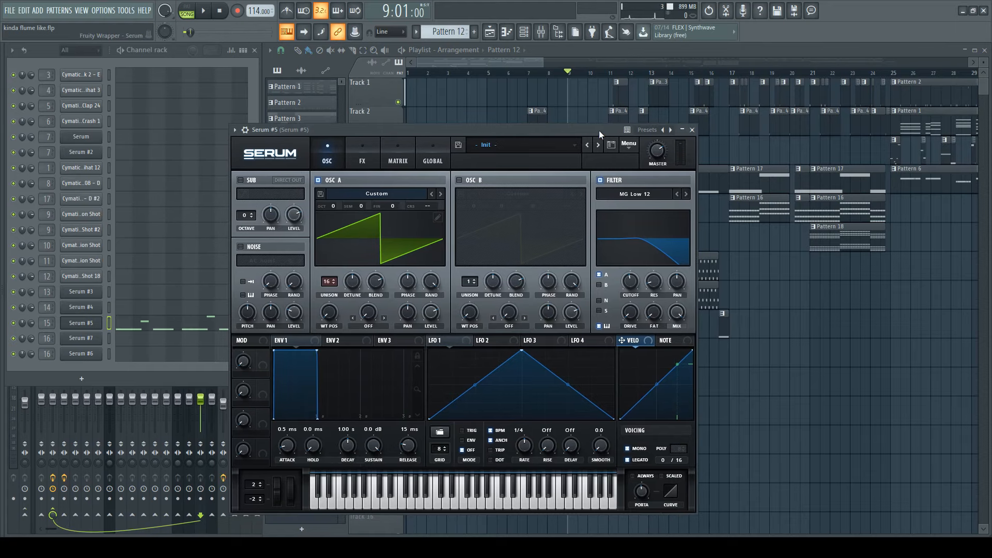
{"action": "left_click", "coordinate": [693, 129]}
- Switch to Pattern 10 and show the modulation matrix of its Serum #3 instrument
{"action": "scroll", "coordinate": [483, 212], "scroll_direction": "down", "scroll_amount": 5}
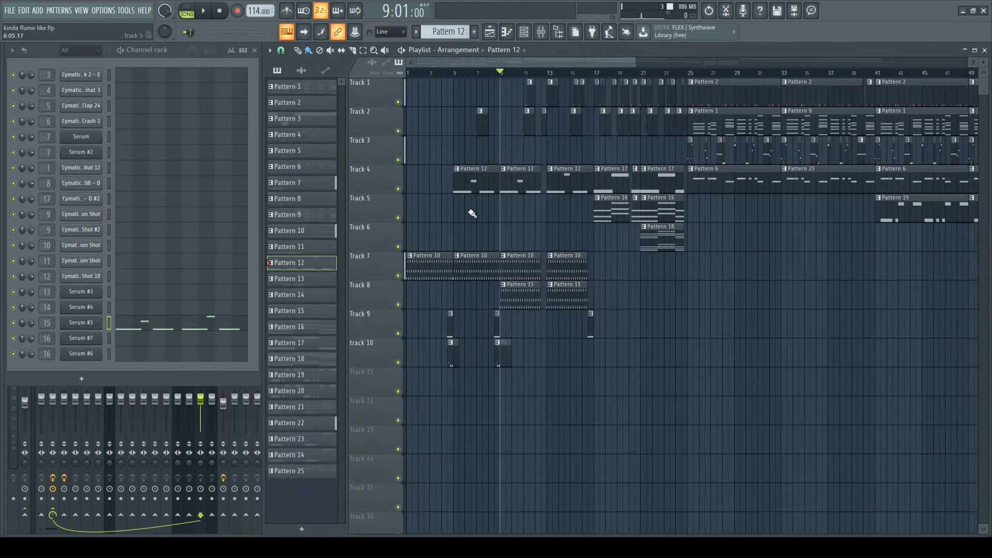
{"action": "scroll", "coordinate": [472, 214], "scroll_direction": "up", "scroll_amount": 5}
{"action": "left_click", "coordinate": [289, 230]}
{"action": "left_click", "coordinate": [96, 292]}
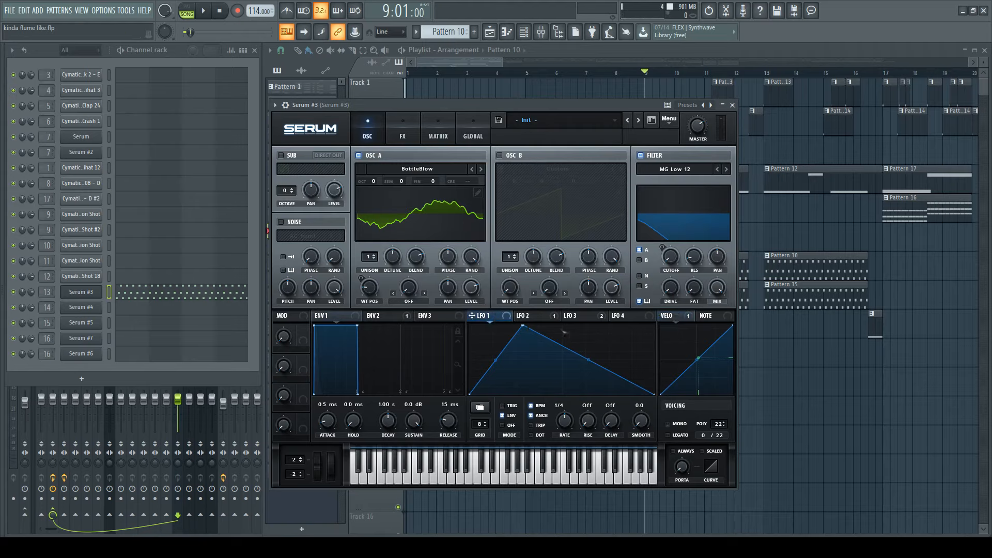
{"action": "left_click", "coordinate": [438, 135]}
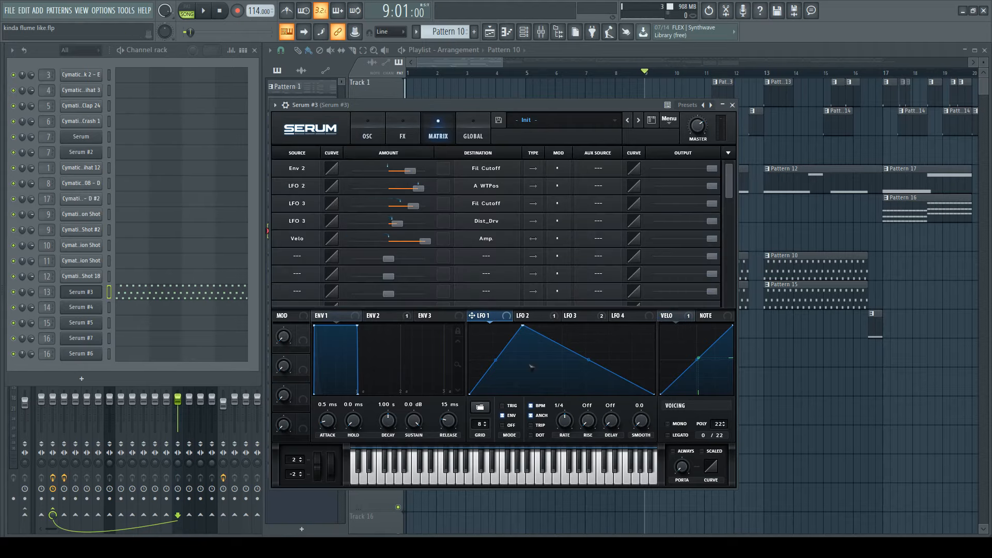
- Examine the LFO 2 and LFO 3 shapes in Serum #3, switching between them, and close the instrument
{"action": "left_click", "coordinate": [542, 319]}
{"action": "left_click", "coordinate": [585, 322]}
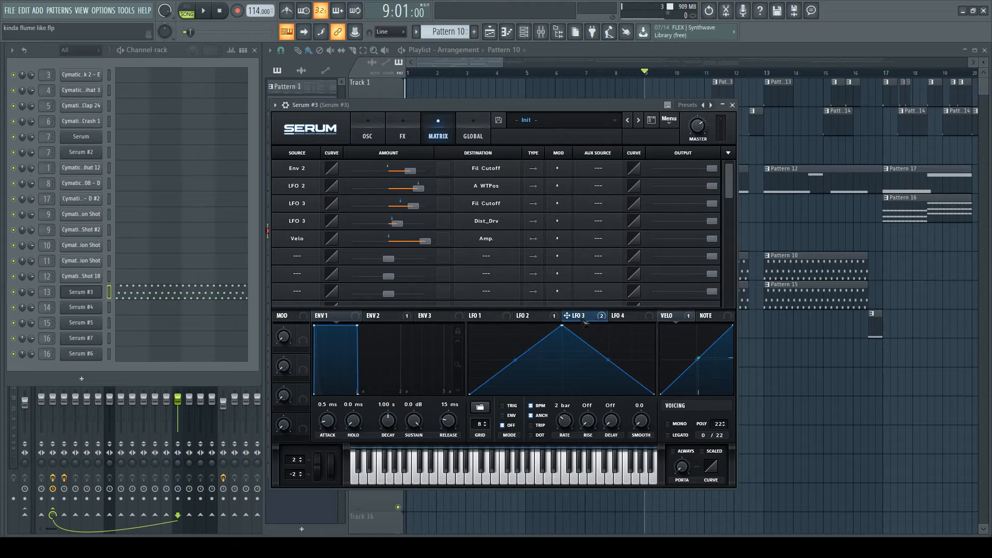
{"action": "left_click", "coordinate": [539, 317]}
{"action": "left_click", "coordinate": [582, 322]}
{"action": "left_click", "coordinate": [732, 106]}
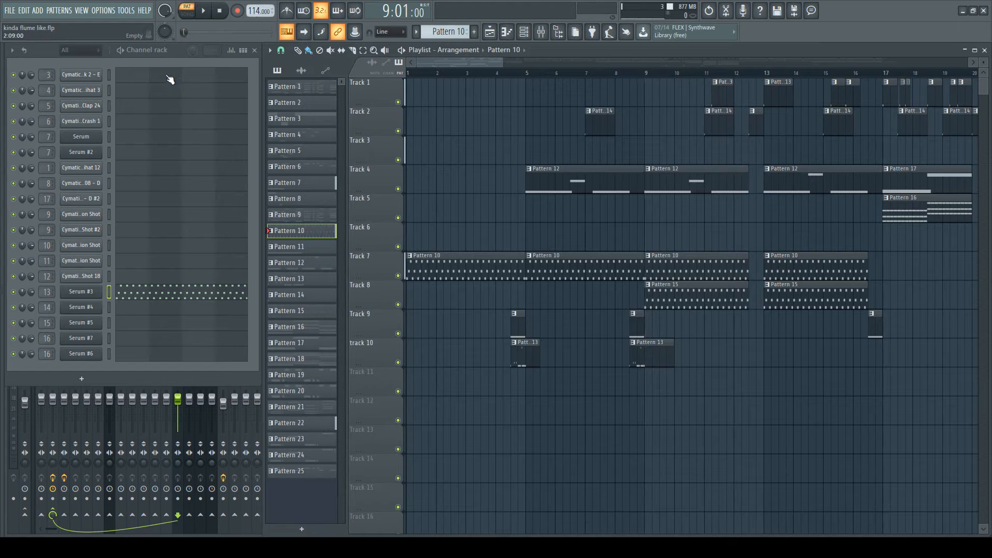
- Play Pattern 10 on its own and audition the two Pattern 15 clips on Track 8
{"action": "left_click", "coordinate": [204, 13]}
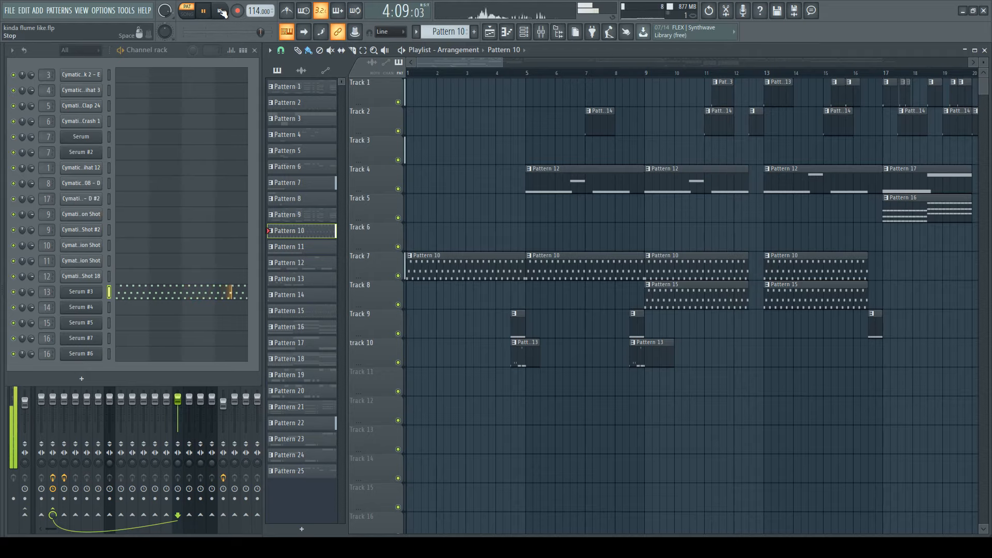
{"action": "left_click", "coordinate": [222, 12]}
{"action": "scroll", "coordinate": [575, 238], "scroll_direction": "down", "scroll_amount": 2}
{"action": "scroll", "coordinate": [575, 238], "scroll_direction": "down", "scroll_amount": 4}
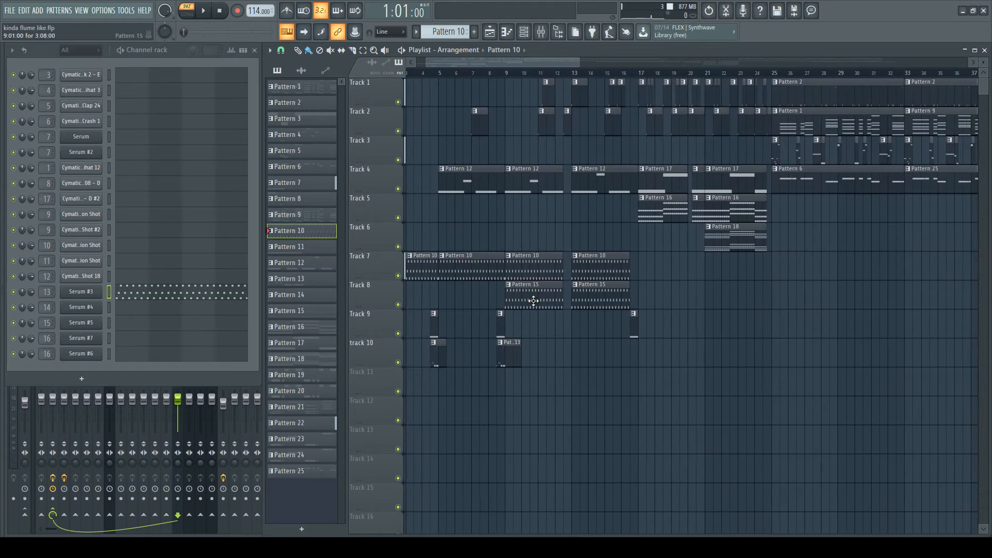
{"action": "right_click", "coordinate": [546, 297], "text": "alt"}
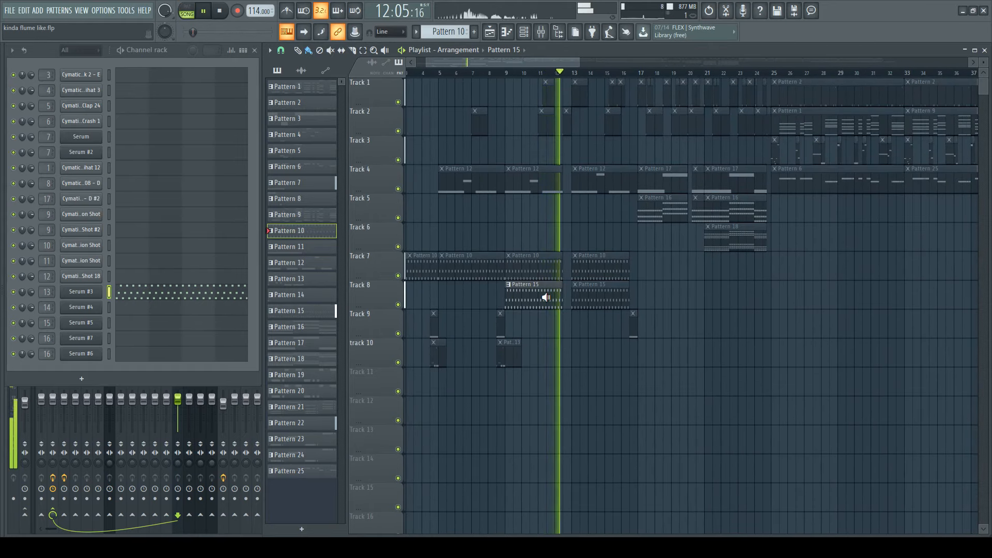
{"action": "right_click", "coordinate": [580, 299], "text": "alt"}
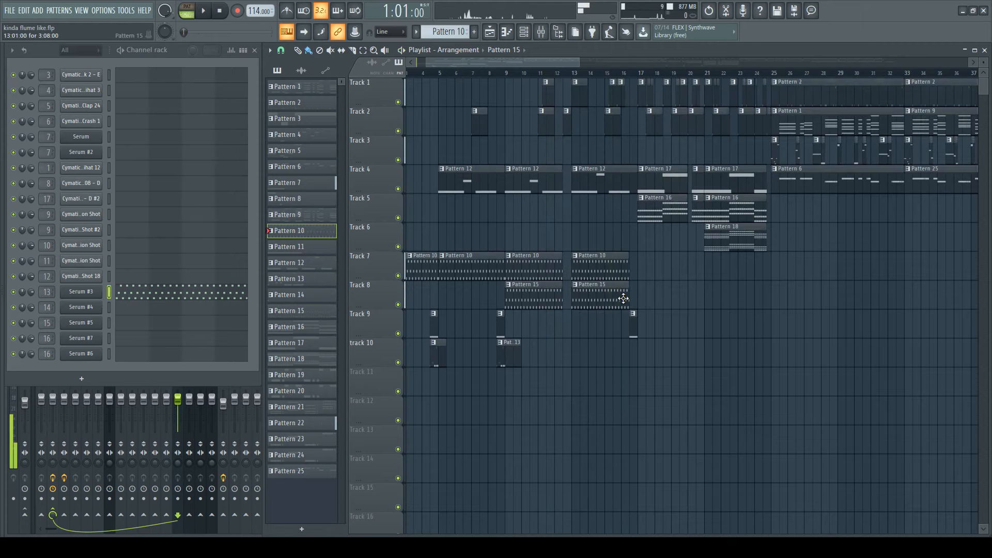
- Show Pattern 15's Serum #3 notes and their velocities in the piano roll, and close it
{"action": "left_click", "coordinate": [134, 298]}
{"action": "scroll", "coordinate": [310, 414], "scroll_direction": "down", "scroll_amount": 5}
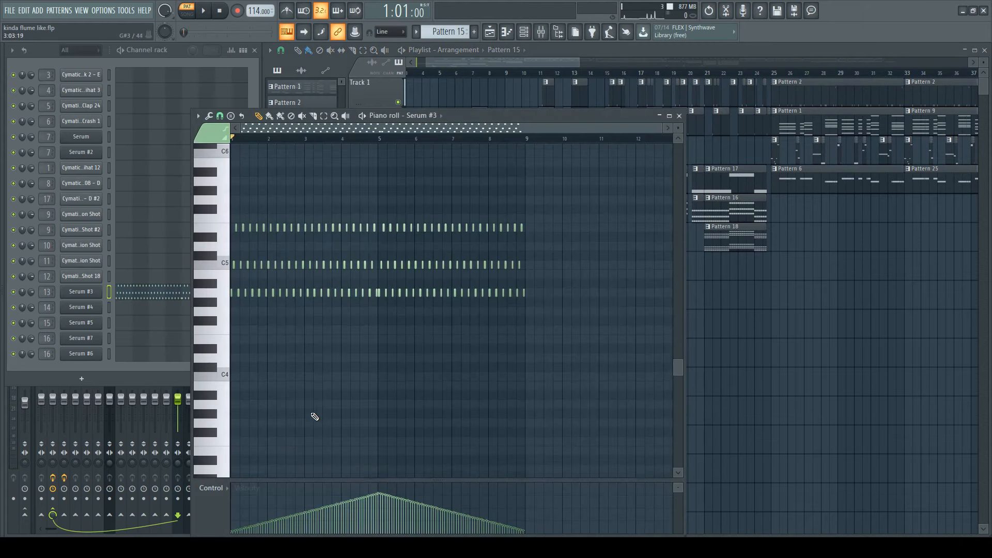
{"action": "left_click_drag", "start_coordinate": [498, 115], "coordinate": [503, 49]}
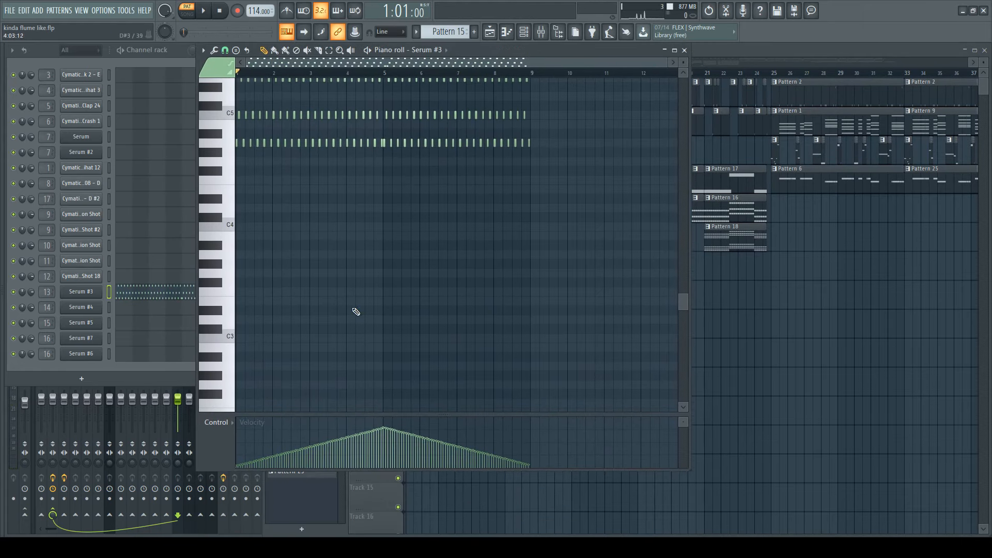
{"action": "left_click", "coordinate": [684, 50]}
- Audition the Pattern 14 clip on Track 2 near bar 11
{"action": "scroll", "coordinate": [539, 240], "scroll_direction": "down", "scroll_amount": 4}
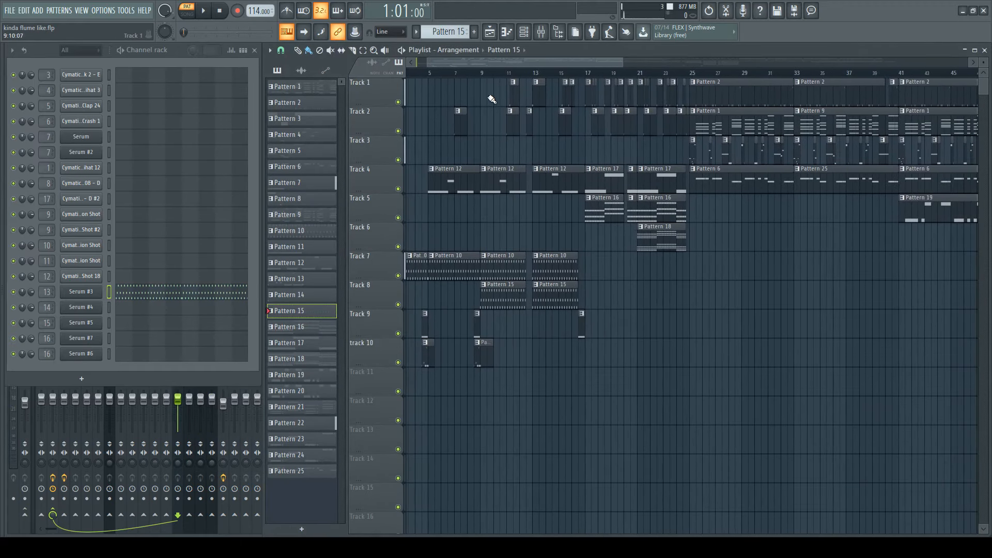
{"action": "scroll", "coordinate": [502, 105], "scroll_direction": "up", "scroll_amount": 3}
{"action": "right_click", "coordinate": [521, 123], "text": "alt"}
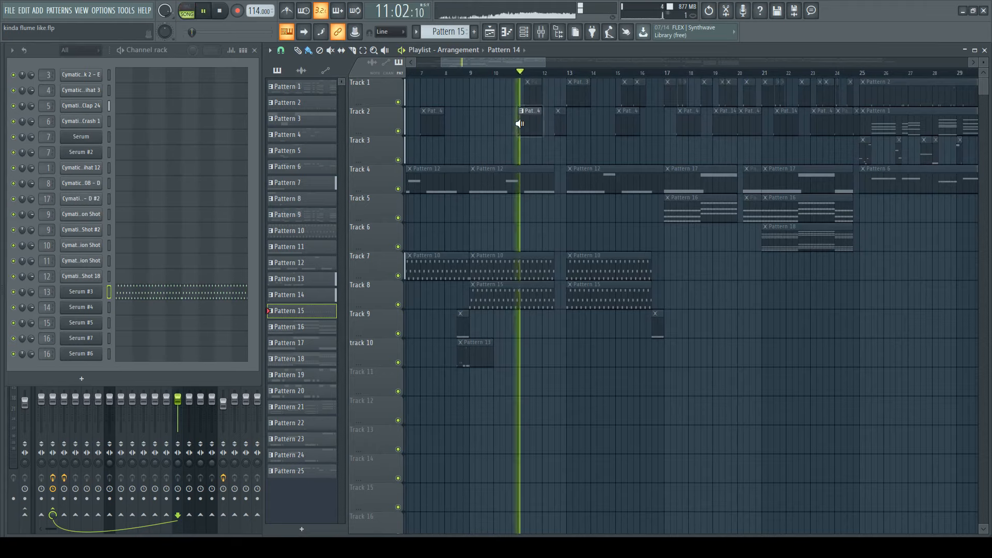
- Audition the Pattern 16 clip on Track 5 at bar 17 and the Pattern 18 clip on Track 6
{"action": "scroll", "coordinate": [692, 154], "scroll_direction": "down", "scroll_amount": 2}
{"action": "scroll", "coordinate": [830, 124], "scroll_direction": "up", "scroll_amount": 1}
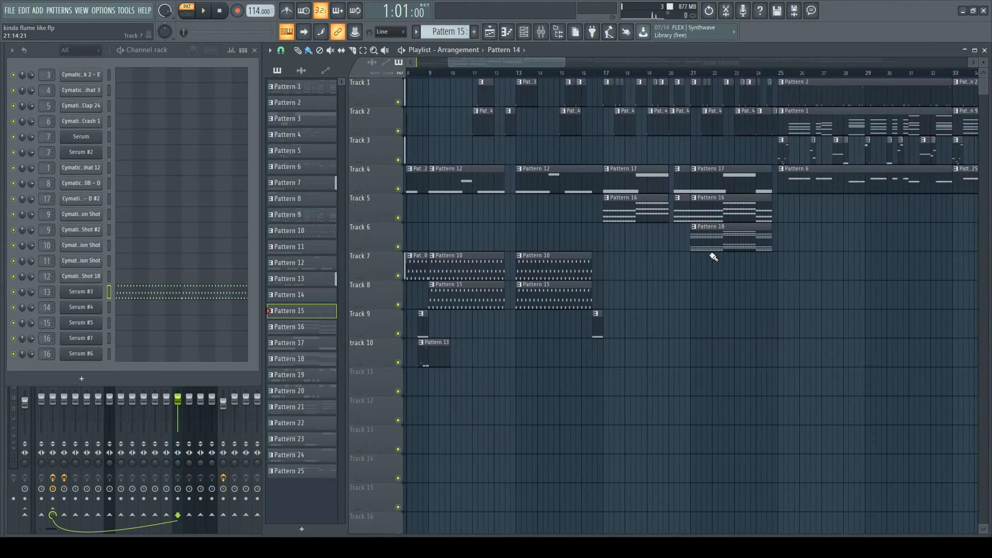
{"action": "scroll", "coordinate": [598, 220], "scroll_direction": "up", "scroll_amount": 1}
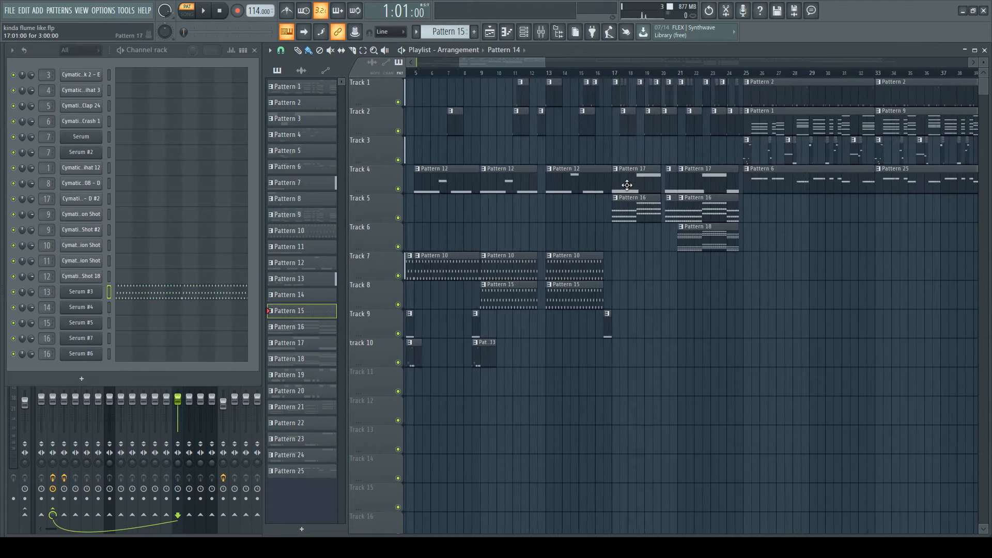
{"action": "right_click", "coordinate": [598, 218], "text": "alt"}
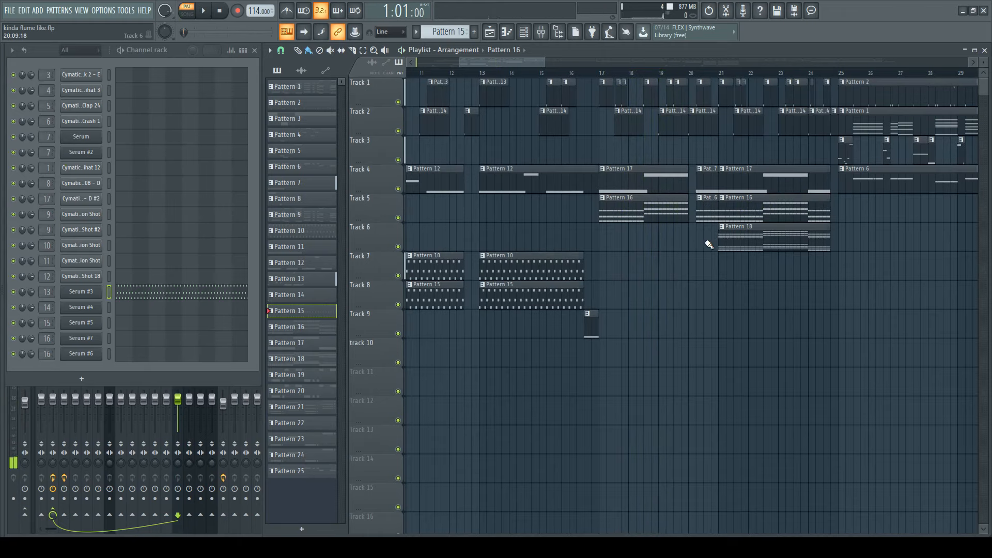
{"action": "right_click", "coordinate": [761, 240], "text": "alt"}
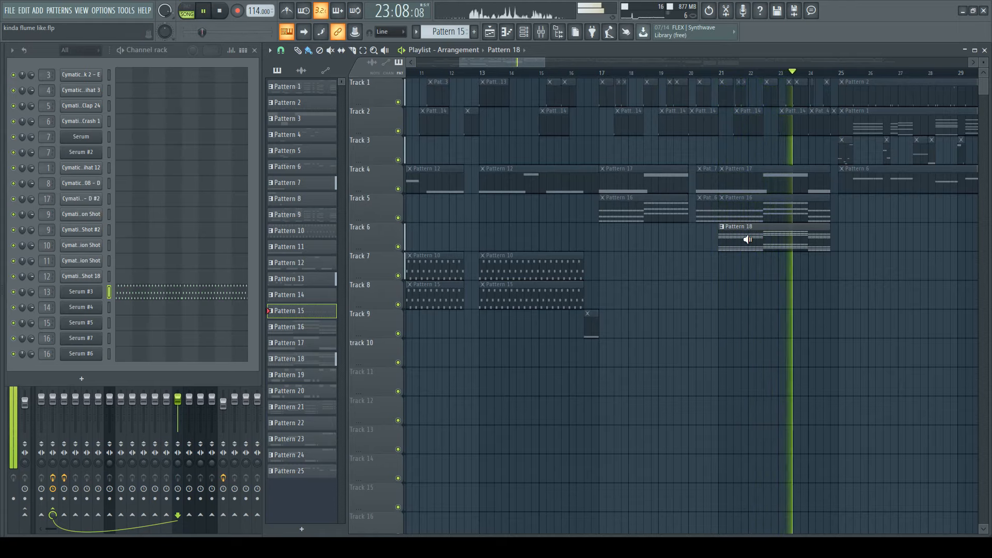
- Place the song playhead at 24:13, just before the drop, and play the transition briefly
{"action": "scroll", "coordinate": [748, 239], "scroll_direction": "up", "scroll_amount": 5}
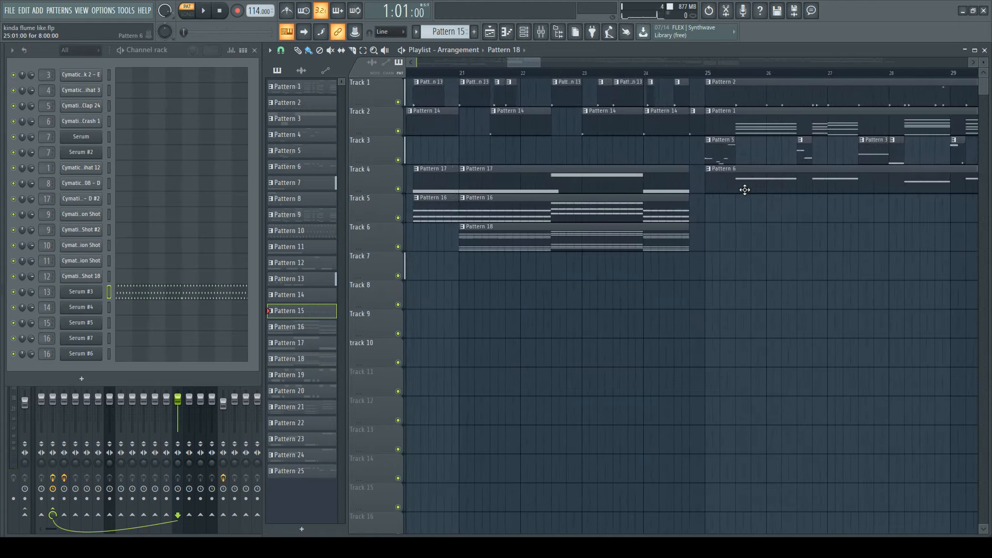
{"action": "left_click", "coordinate": [675, 72]}
{"action": "key", "text": "space"}
{"action": "key", "text": "space"}
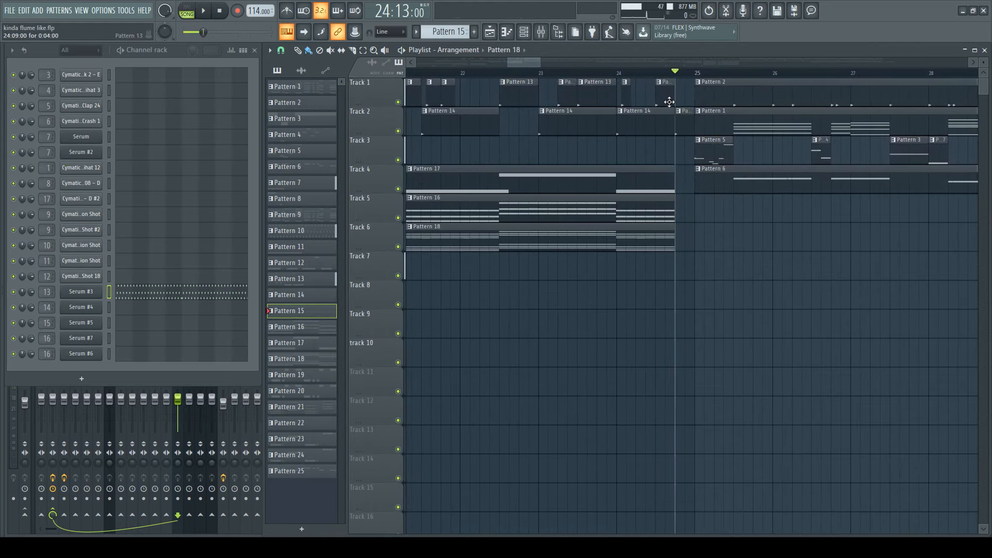
- Highlight the Pattern 17, 16 and 18 clips that end just before bar 25, and clear the selection
{"action": "scroll", "coordinate": [700, 174], "scroll_direction": "down", "scroll_amount": 5}
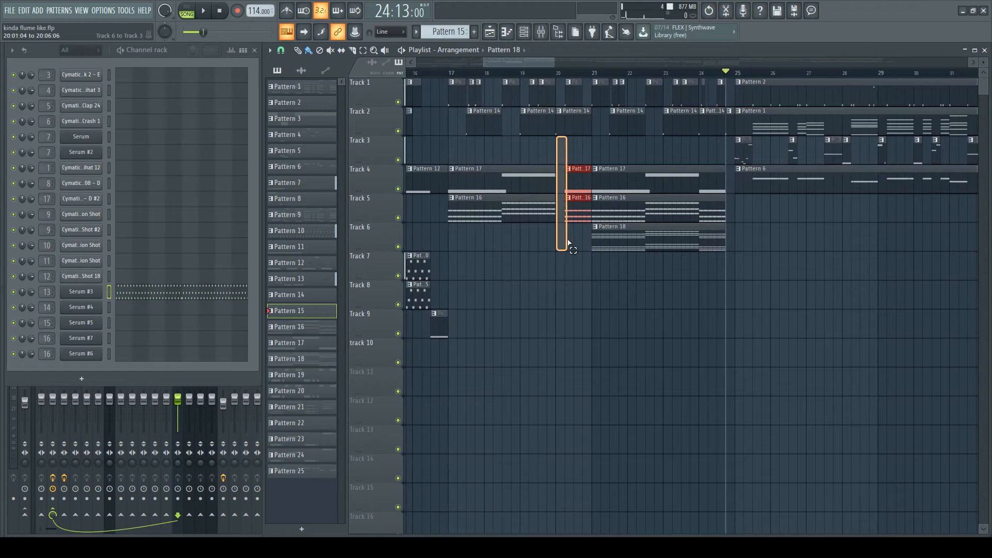
{"action": "scroll", "coordinate": [734, 243], "scroll_direction": "down", "scroll_amount": 4}
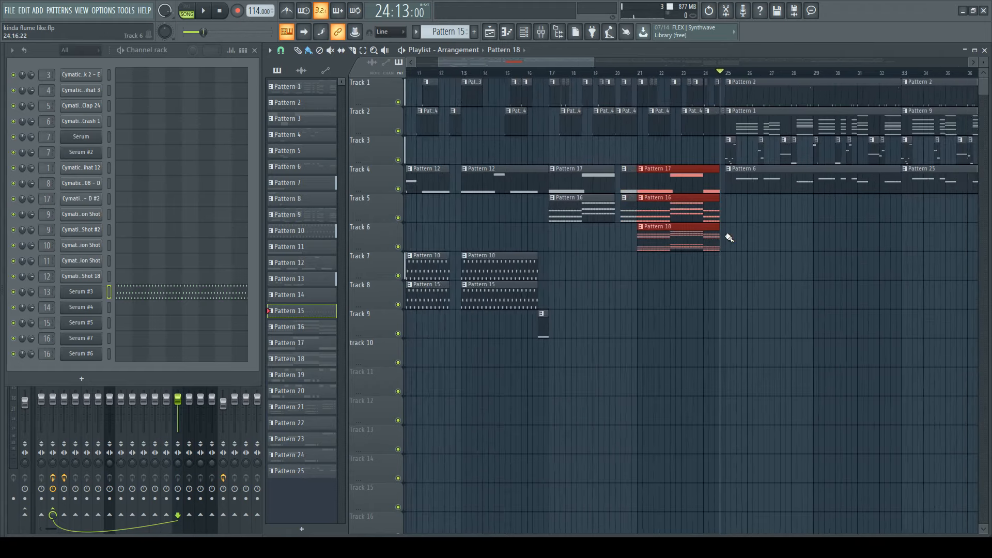
{"action": "left_click", "coordinate": [791, 219], "text": "ctrl"}
- Place the song playhead at bar 25 and play the first drop to past bar 30, then stop playback
{"action": "scroll", "coordinate": [790, 219], "scroll_direction": "up", "scroll_amount": 4}
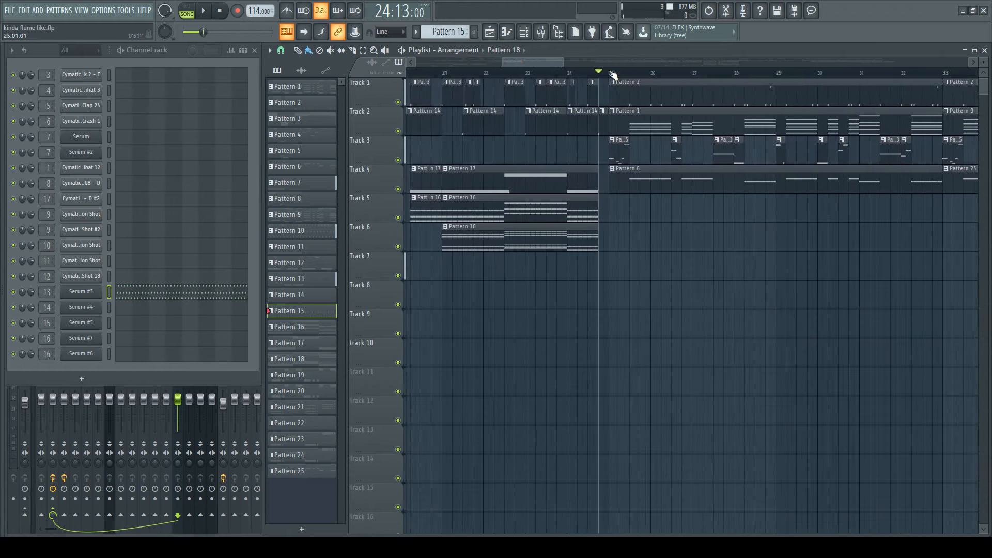
{"action": "left_click", "coordinate": [611, 73]}
{"action": "scroll", "coordinate": [584, 289], "scroll_direction": "down", "scroll_amount": 5}
{"action": "scroll", "coordinate": [594, 191], "scroll_direction": "up", "scroll_amount": 3}
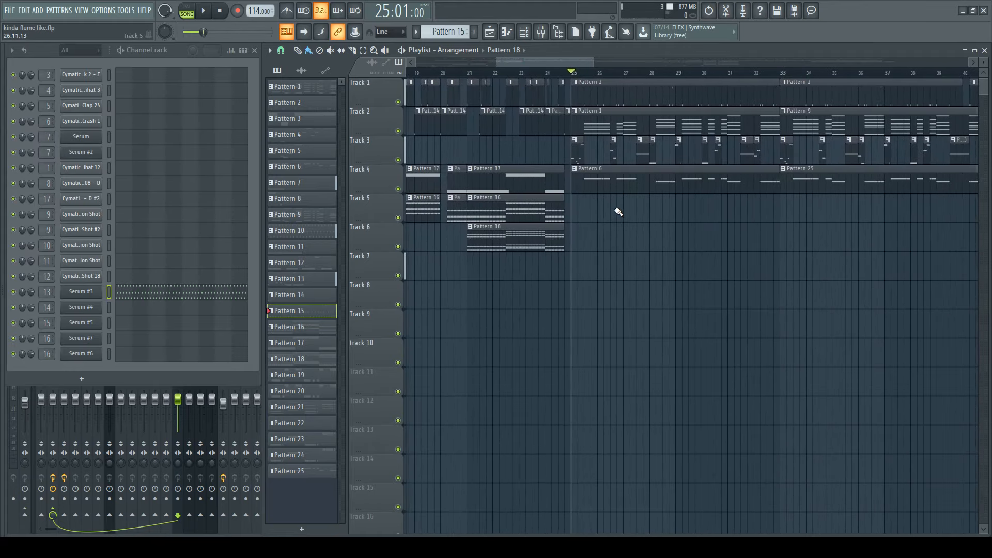
{"action": "scroll", "coordinate": [597, 217], "scroll_direction": "up", "scroll_amount": 2}
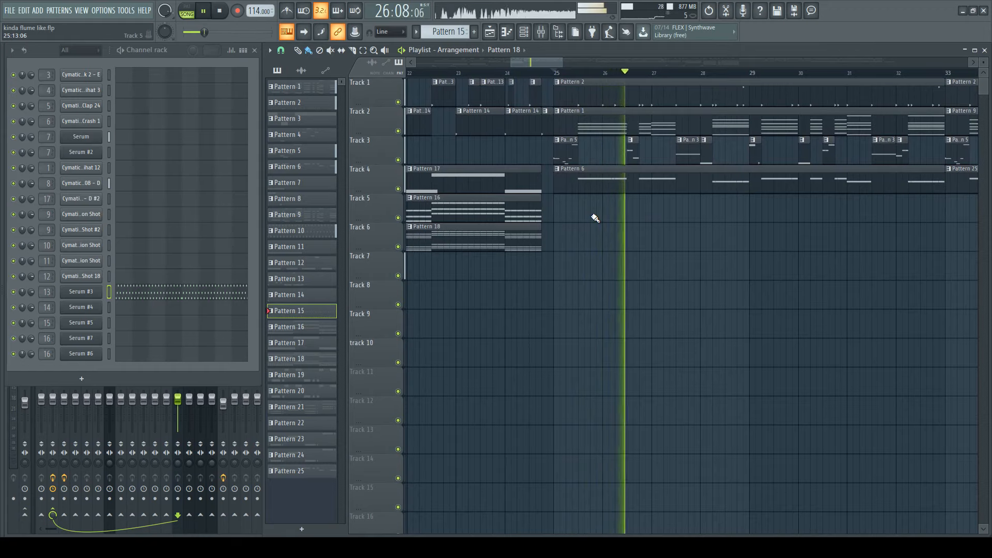
{"action": "scroll", "coordinate": [596, 218], "scroll_direction": "down", "scroll_amount": 2}
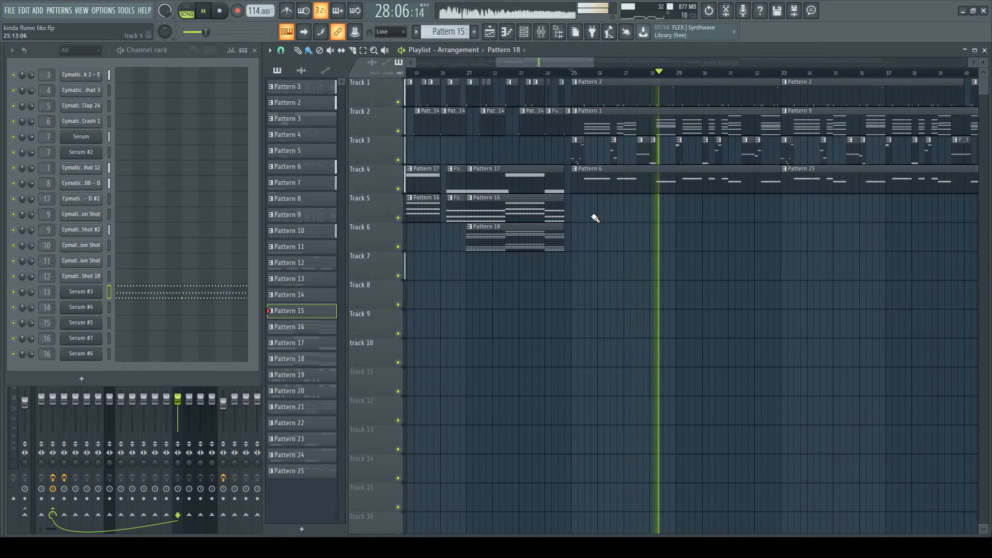
{"action": "scroll", "coordinate": [595, 218], "scroll_direction": "up", "scroll_amount": 3}
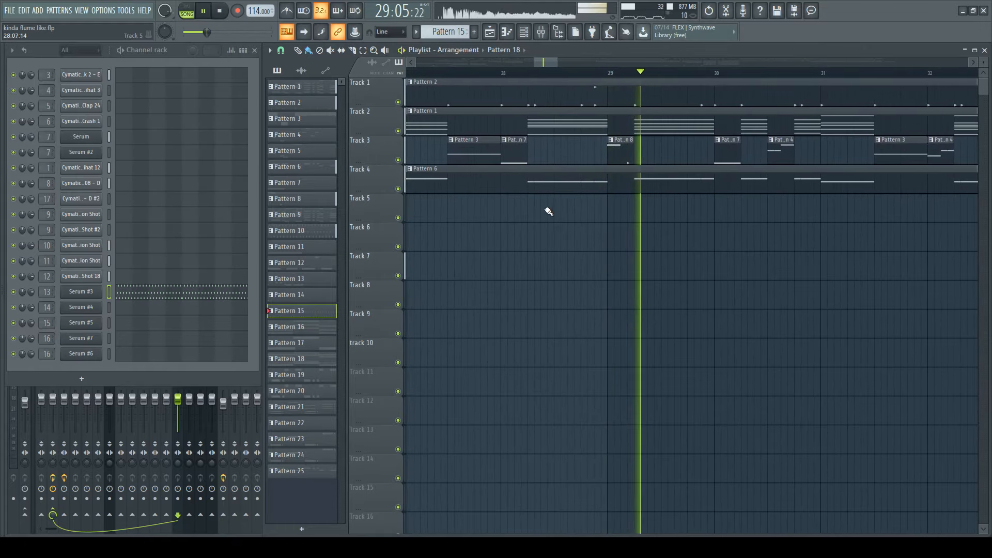
{"action": "scroll", "coordinate": [504, 227], "scroll_direction": "down", "scroll_amount": 1}
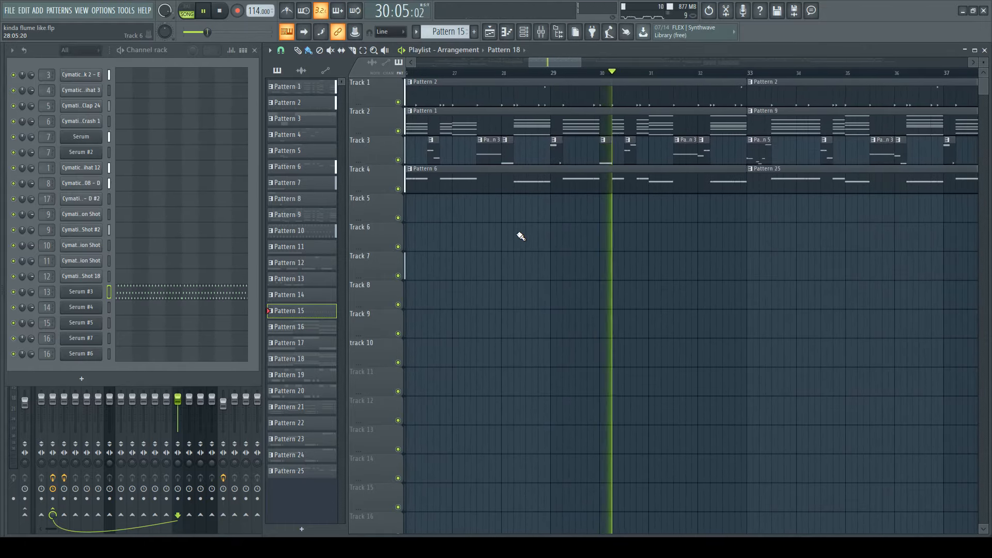
{"action": "scroll", "coordinate": [522, 235], "scroll_direction": "down", "scroll_amount": 1}
{"action": "key", "text": "space"}
- Place the song playhead at bar 49 and play the section with Pattern 20 on Track 5 to past bar 51, then stop playback
{"action": "scroll", "coordinate": [571, 228], "scroll_direction": "down", "scroll_amount": 3}
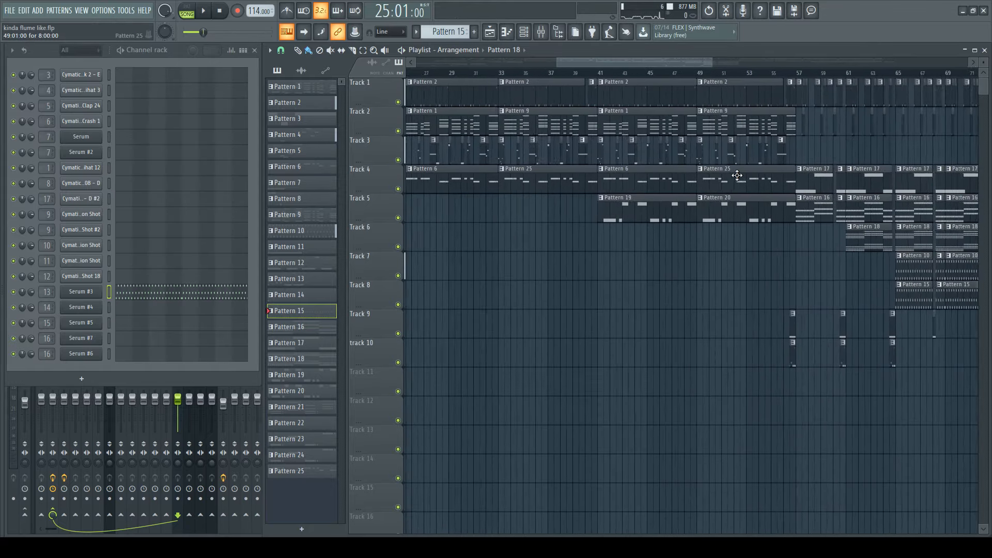
{"action": "left_click", "coordinate": [697, 73]}
{"action": "scroll", "coordinate": [620, 207], "scroll_direction": "up", "scroll_amount": 3}
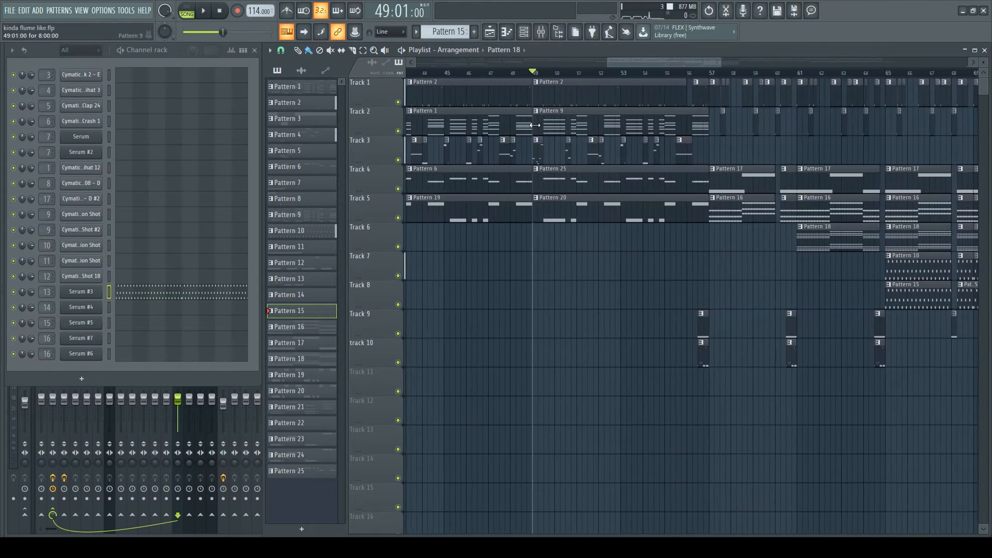
{"action": "key", "text": "space"}
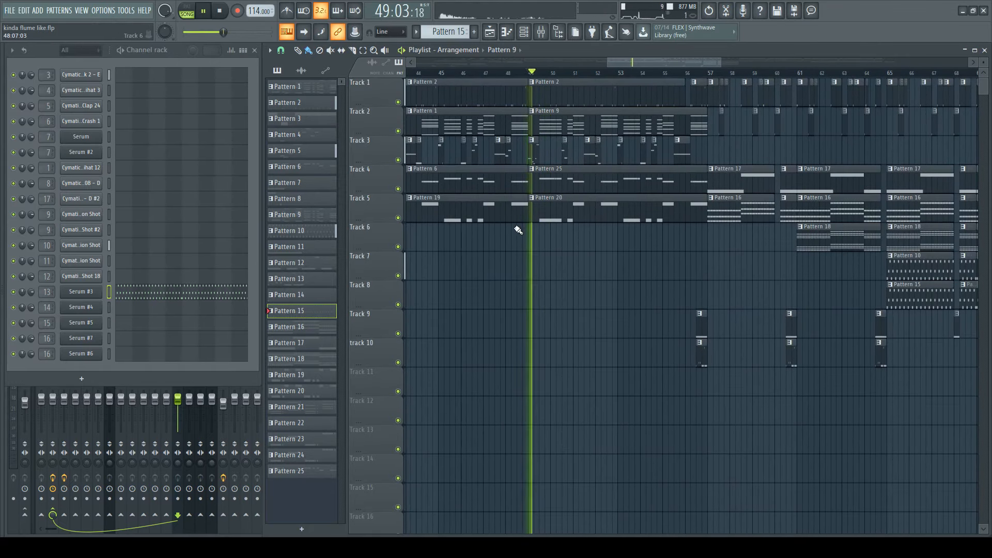
{"action": "scroll", "coordinate": [507, 266], "scroll_direction": "up", "scroll_amount": 2}
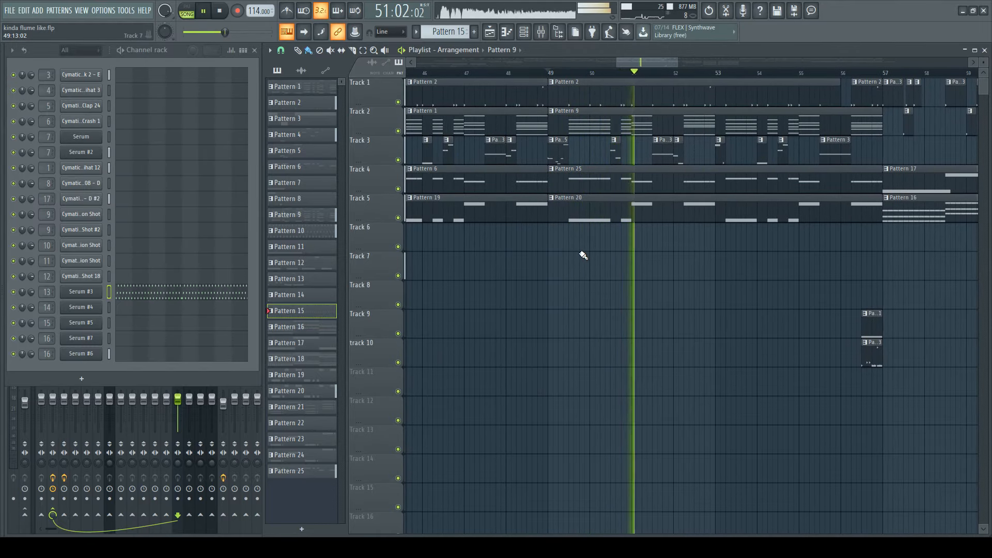
{"action": "key", "text": "space"}
{"action": "scroll", "coordinate": [538, 233], "scroll_direction": "down", "scroll_amount": 3}
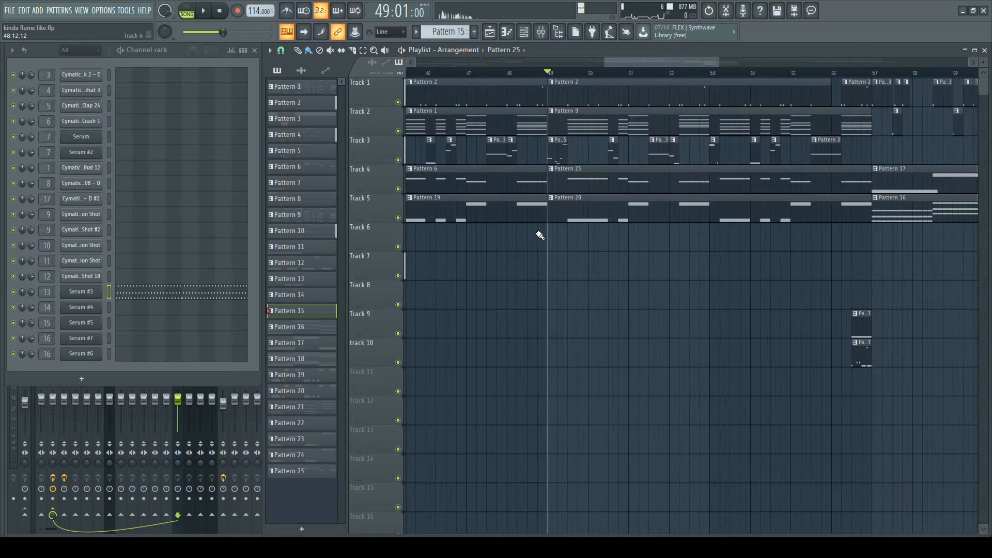
- Play the second build-up through bars 67 and 68, where Pattern 10 and Pattern 15 layer on Tracks 7 and 8, then stop playback
{"action": "scroll", "coordinate": [908, 199], "scroll_direction": "right", "scroll_amount": 5}
{"action": "scroll", "coordinate": [682, 170], "scroll_direction": "down", "scroll_amount": 3}
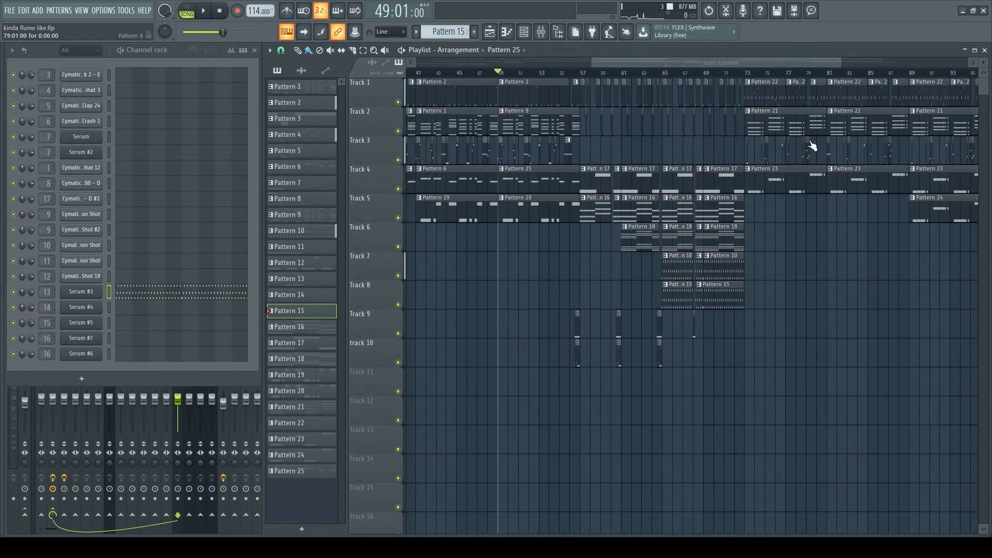
{"action": "scroll", "coordinate": [563, 198], "scroll_direction": "up", "scroll_amount": 3}
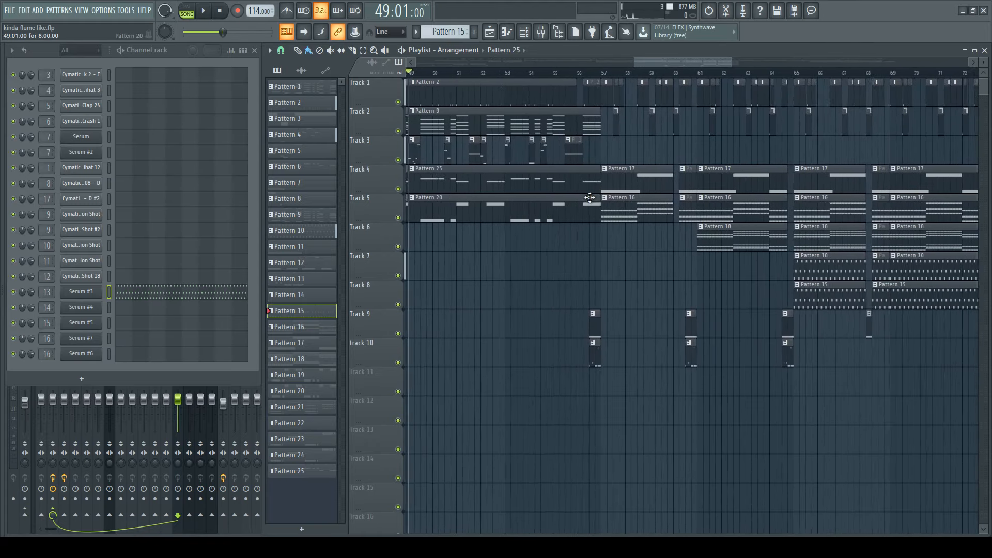
{"action": "scroll", "coordinate": [564, 198], "scroll_direction": "down", "scroll_amount": 1}
{"action": "scroll", "coordinate": [735, 277], "scroll_direction": "up", "scroll_amount": 4}
{"action": "right_click", "coordinate": [692, 269], "text": "alt"}
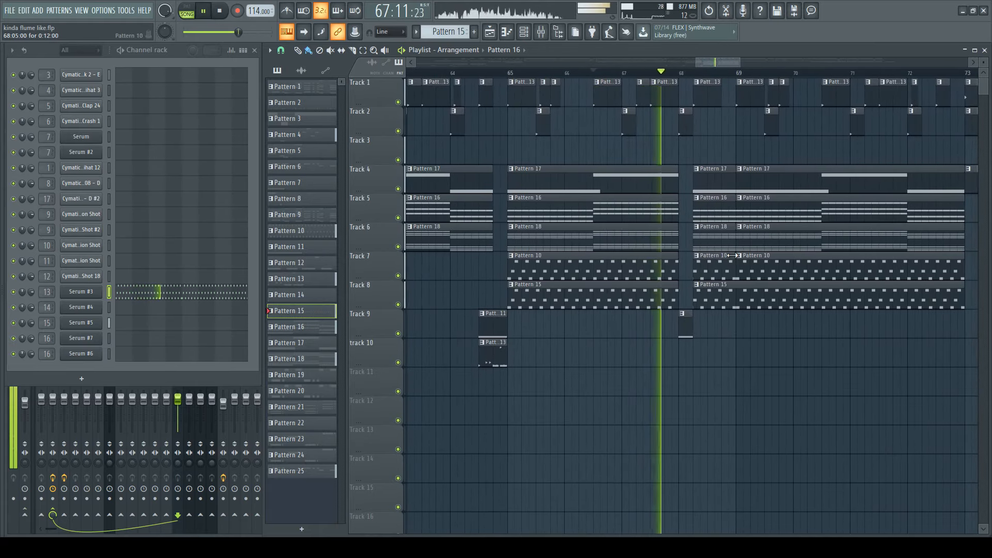
{"action": "scroll", "coordinate": [733, 255], "scroll_direction": "up", "scroll_amount": 2}
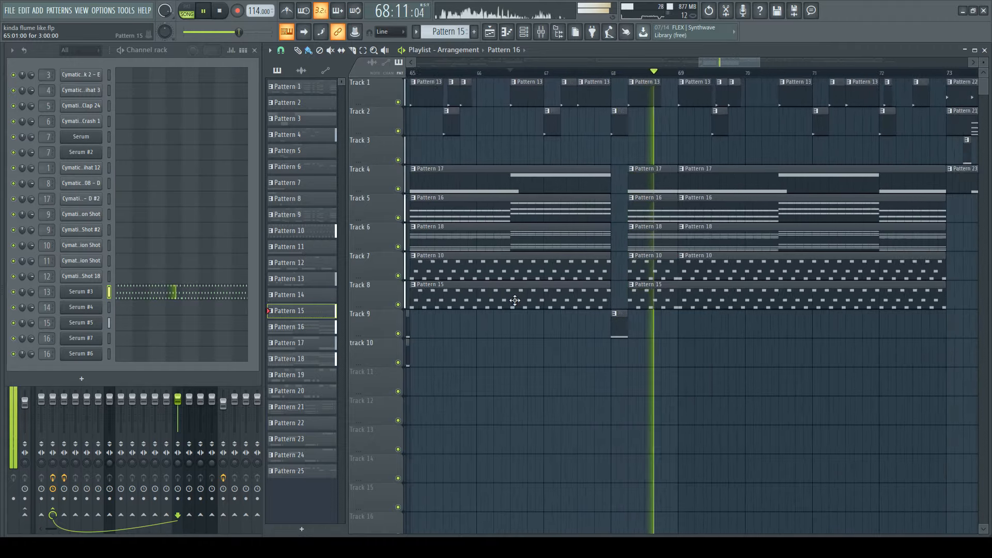
{"action": "scroll", "coordinate": [514, 300], "scroll_direction": "down", "scroll_amount": 6}
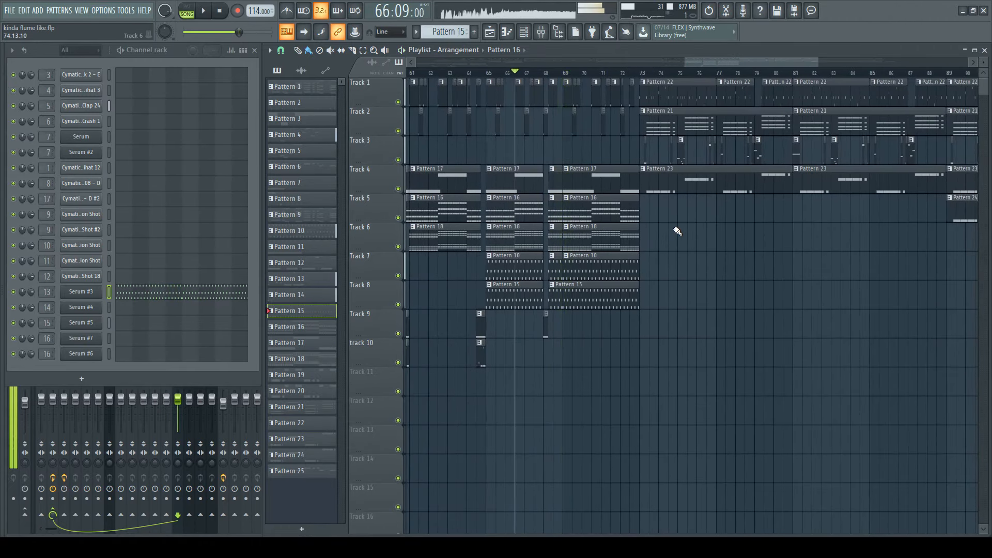
- Place the song playhead at bar 73 and examine the transition from the build-up into the second drop
{"action": "scroll", "coordinate": [677, 231], "scroll_direction": "up", "scroll_amount": 3}
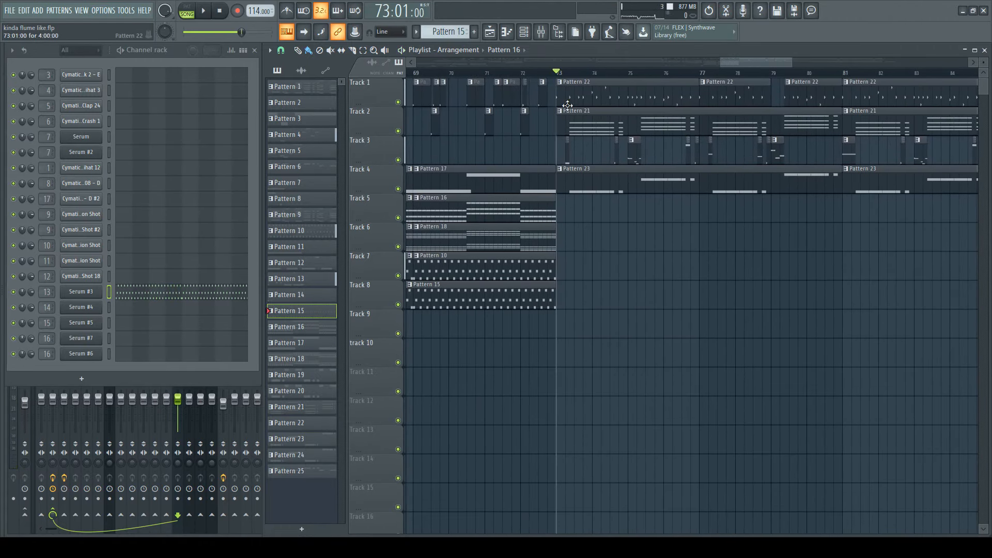
{"action": "scroll", "coordinate": [516, 255], "scroll_direction": "down", "scroll_amount": 1}
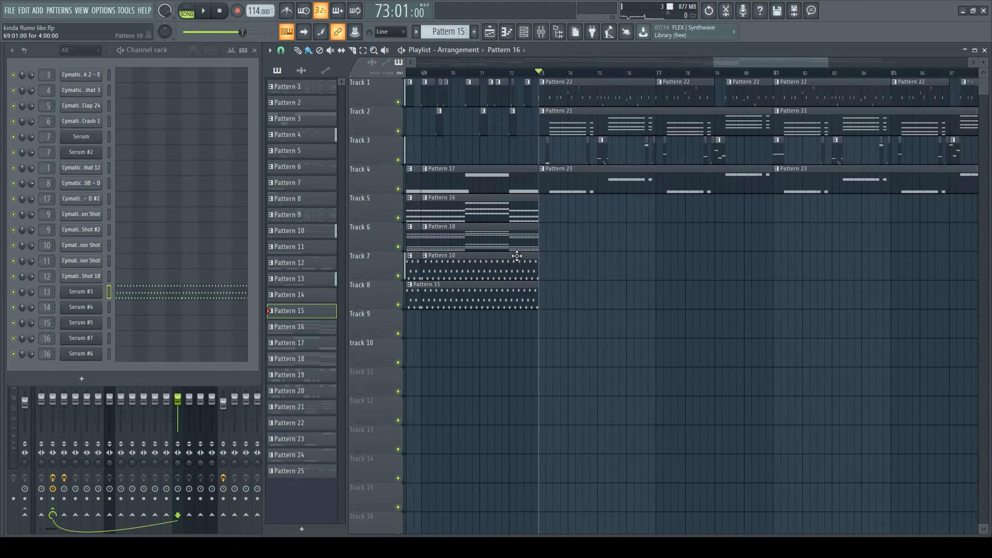
{"action": "scroll", "coordinate": [517, 255], "scroll_direction": "down", "scroll_amount": 2}
{"action": "scroll", "coordinate": [616, 209], "scroll_direction": "up", "scroll_amount": 3}
{"action": "scroll", "coordinate": [482, 209], "scroll_direction": "up", "scroll_amount": 3}
{"action": "scroll", "coordinate": [474, 208], "scroll_direction": "down", "scroll_amount": 4}
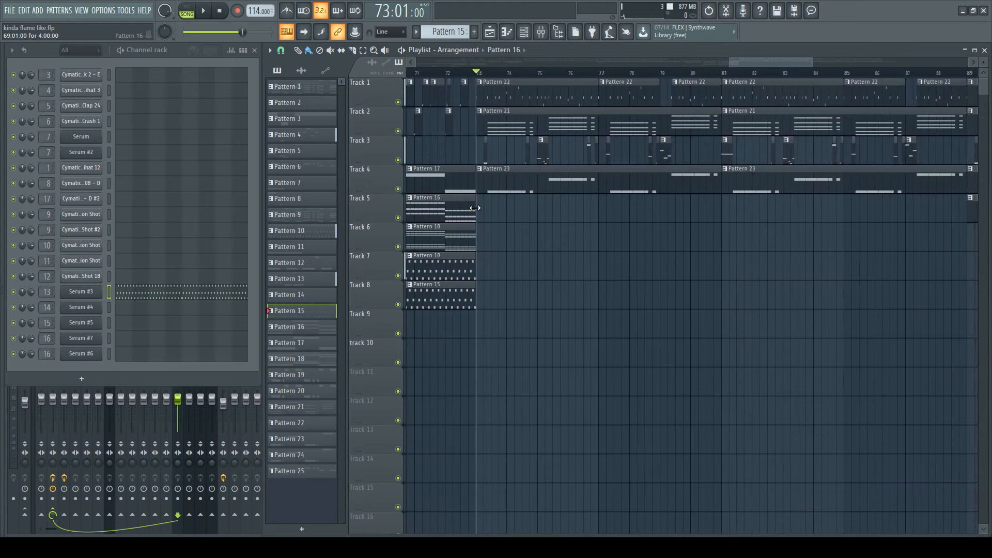
{"action": "scroll", "coordinate": [492, 124], "scroll_direction": "up", "scroll_amount": 2}
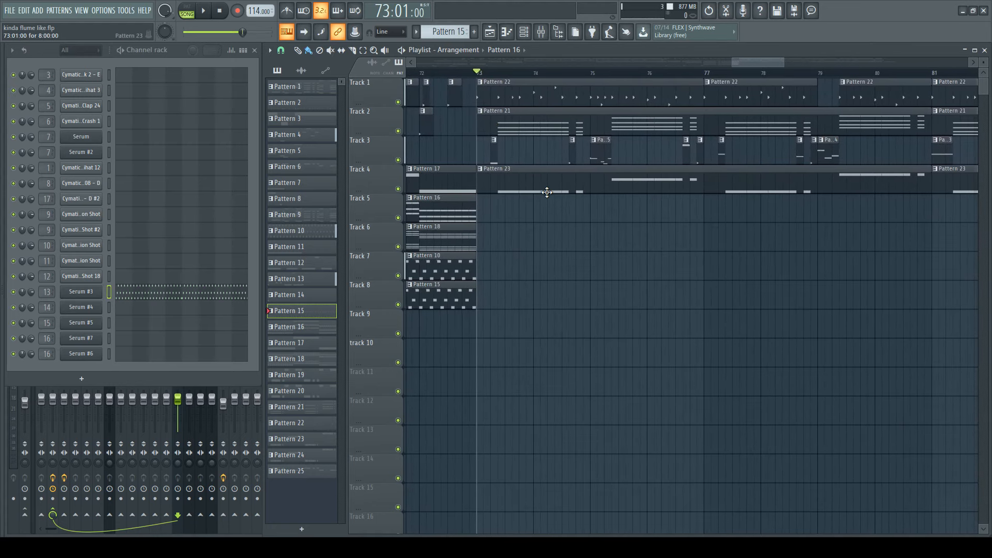
{"action": "scroll", "coordinate": [547, 193], "scroll_direction": "down", "scroll_amount": 2}
- View Pattern 21's Serum #2 chords in the piano roll, play the song briefly from bar 73, and close the piano roll
{"action": "left_click", "coordinate": [545, 124]}
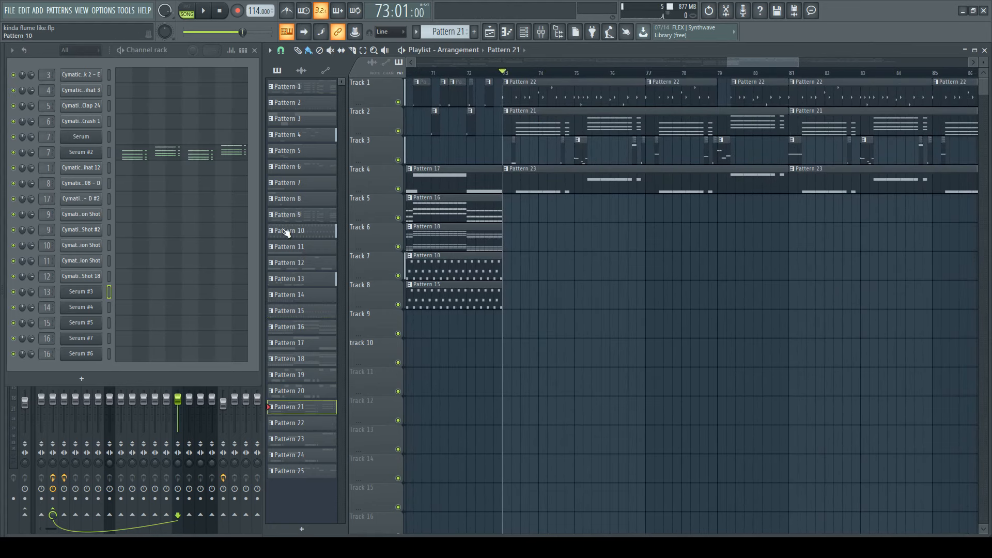
{"action": "left_click", "coordinate": [197, 158]}
{"action": "scroll", "coordinate": [310, 315], "scroll_direction": "up", "scroll_amount": 6}
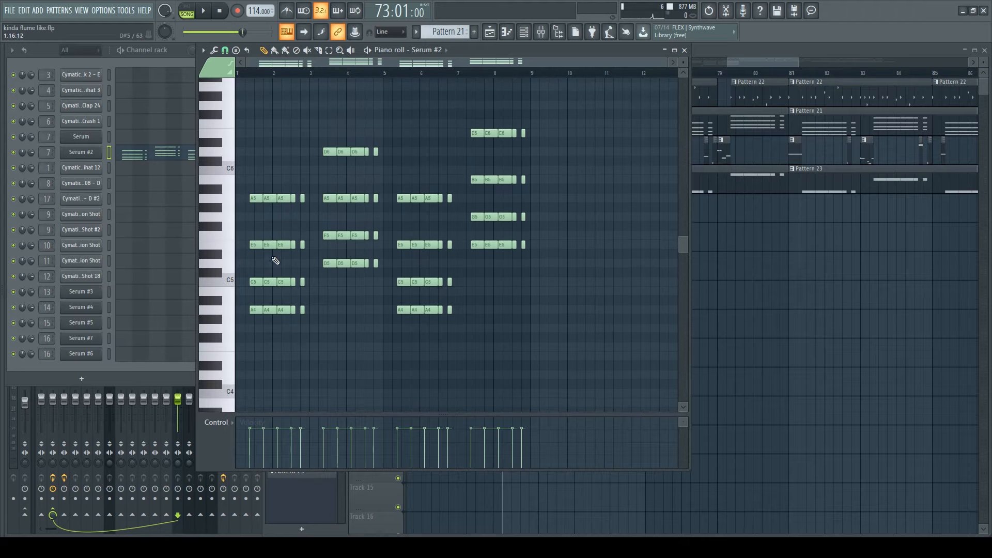
{"action": "left_click", "coordinate": [339, 202]}
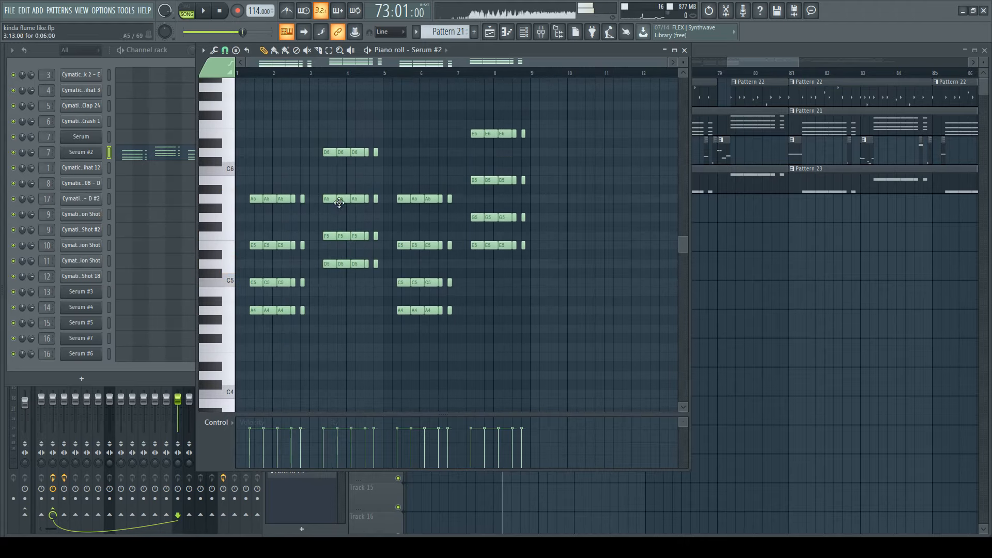
{"action": "key", "text": "space"}
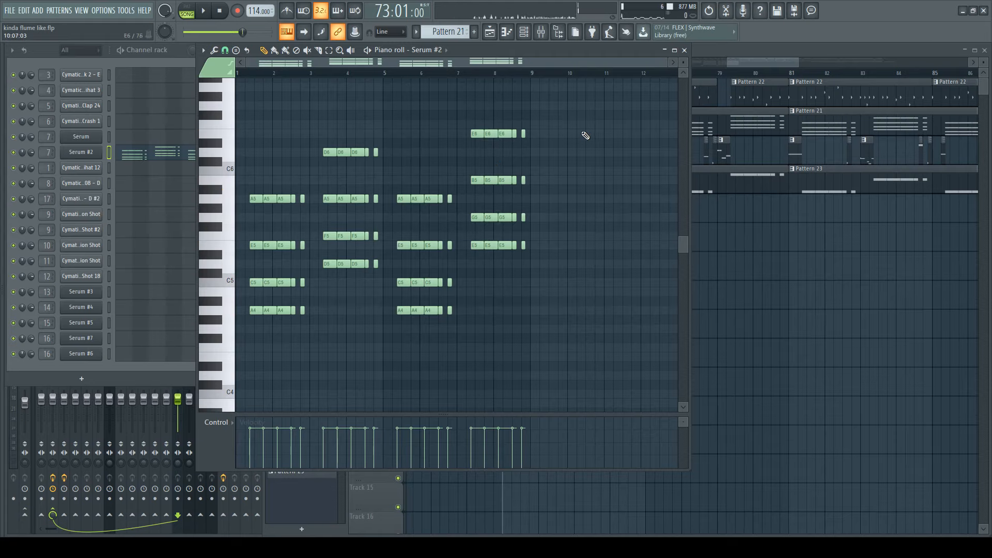
{"action": "left_click", "coordinate": [685, 51]}
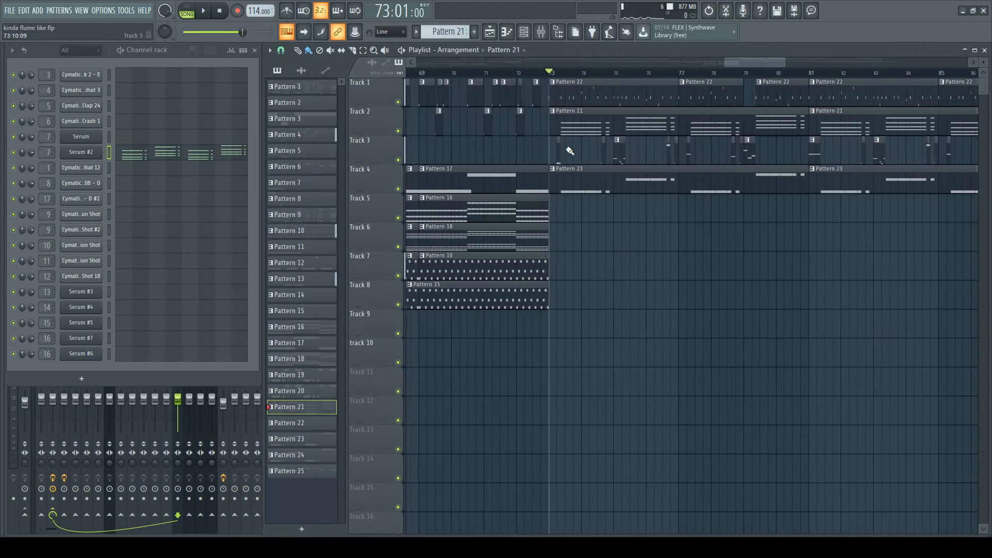
- Audition the short Track 3 clips of the second drop in isolation, including Patterns 7, 5, 8 and 3
{"action": "scroll", "coordinate": [557, 153], "scroll_direction": "up", "scroll_amount": 2}
{"action": "right_click", "coordinate": [558, 151], "text": "alt"}
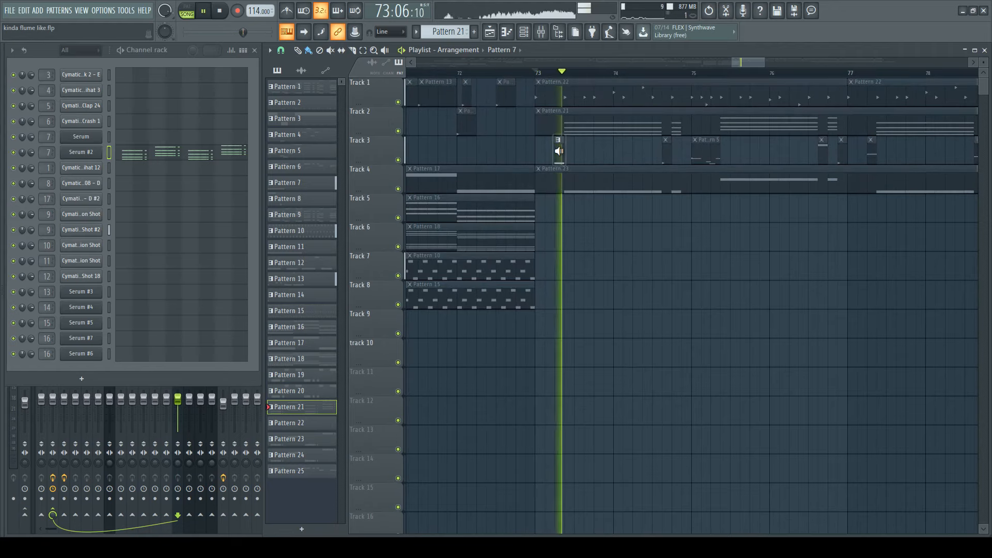
{"action": "right_click", "coordinate": [662, 151], "text": "alt"}
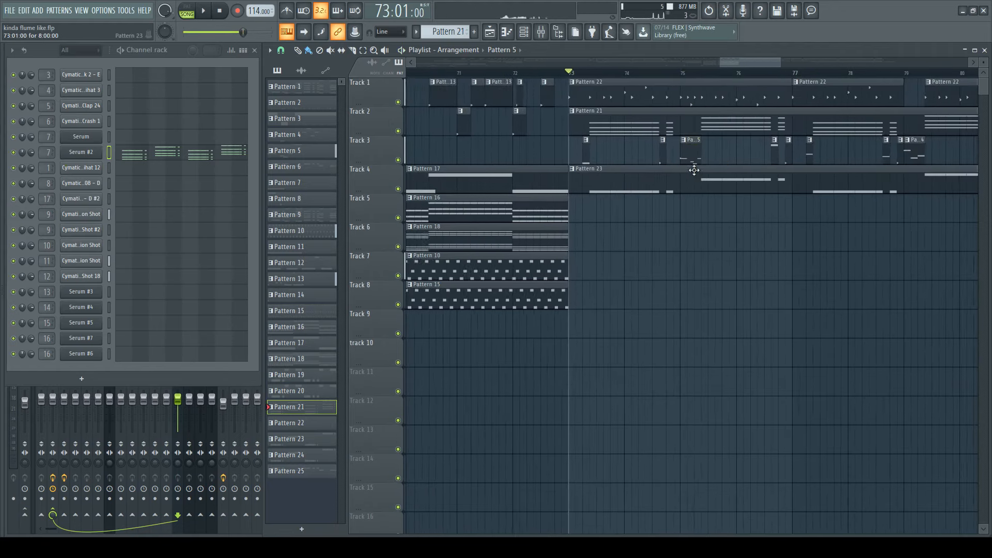
{"action": "scroll", "coordinate": [764, 158], "scroll_direction": "up", "scroll_amount": 1}
{"action": "right_click", "coordinate": [704, 153], "text": "alt"}
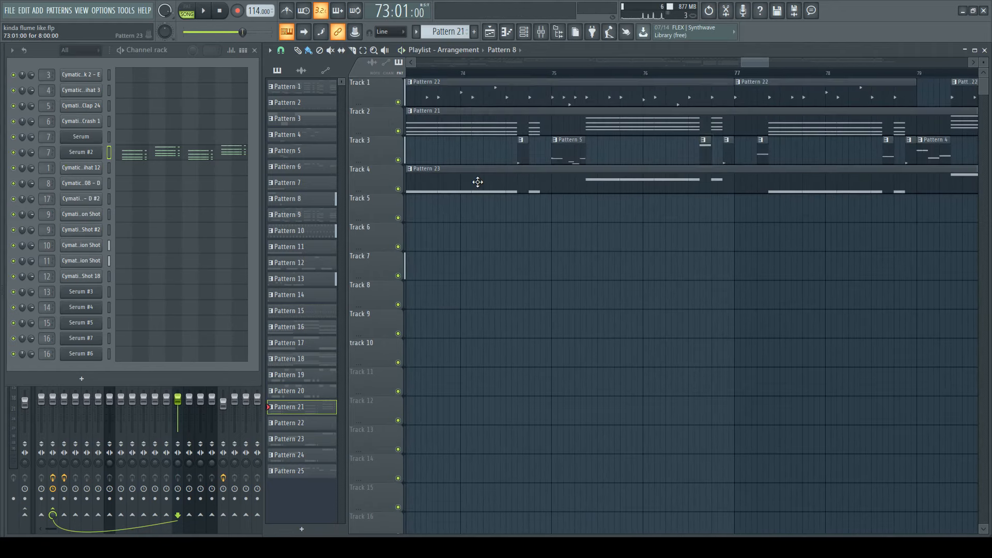
{"action": "right_click", "coordinate": [749, 156], "text": "alt"}
{"action": "scroll", "coordinate": [602, 250], "scroll_direction": "down", "scroll_amount": 5}
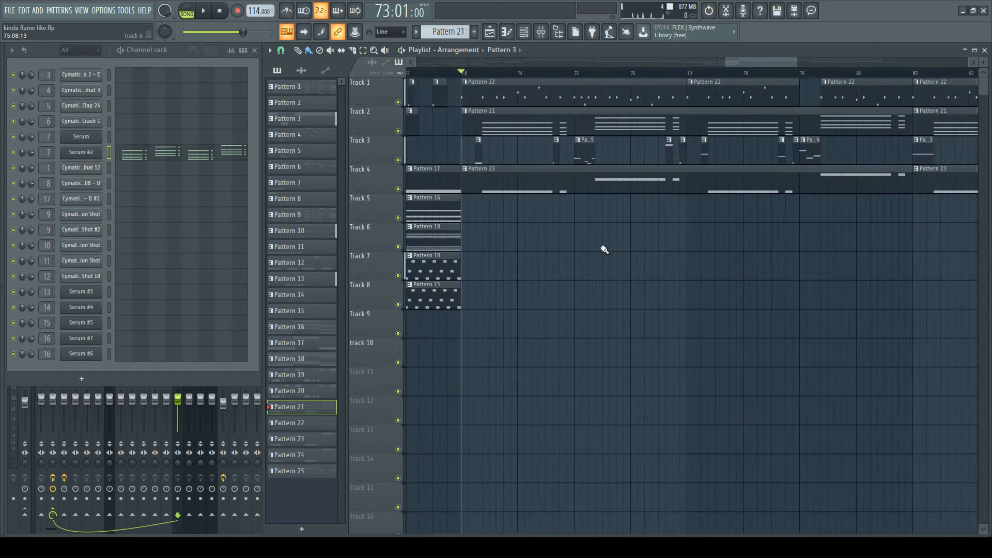
- Audition in isolation the Pattern 23 clip at bar 73 on Track 4 and the Pattern 24 clip at bar 89 on Track 5
{"action": "scroll", "coordinate": [744, 196], "scroll_direction": "up", "scroll_amount": 1}
{"action": "right_click", "coordinate": [463, 185], "text": "alt"}
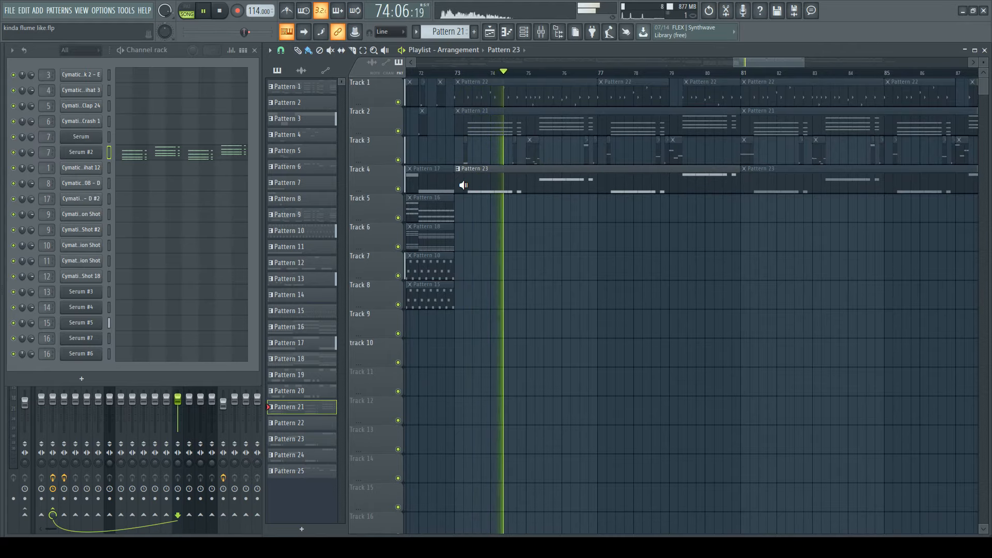
{"action": "scroll", "coordinate": [470, 239], "scroll_direction": "down", "scroll_amount": 3}
{"action": "scroll", "coordinate": [717, 215], "scroll_direction": "up", "scroll_amount": 1}
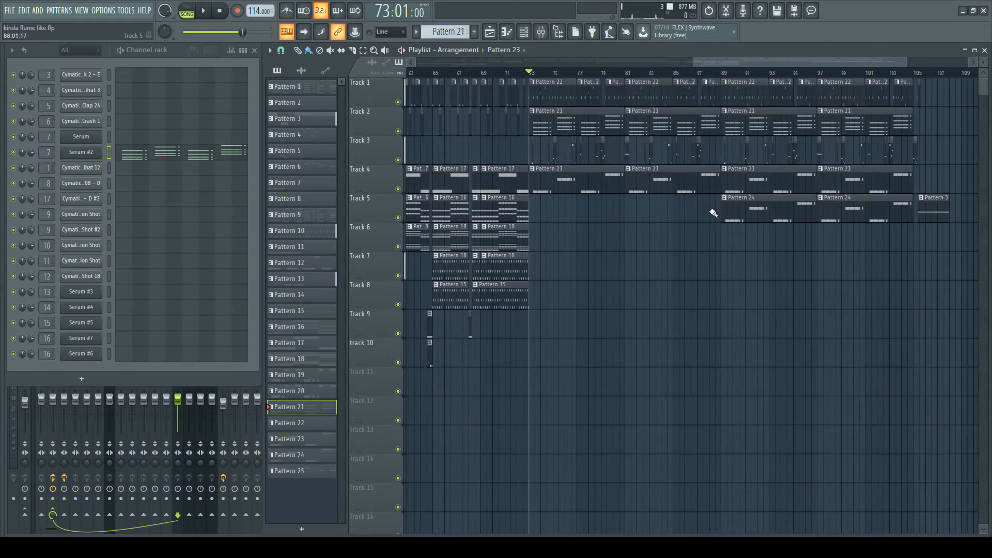
{"action": "right_click", "coordinate": [728, 212], "text": "alt"}
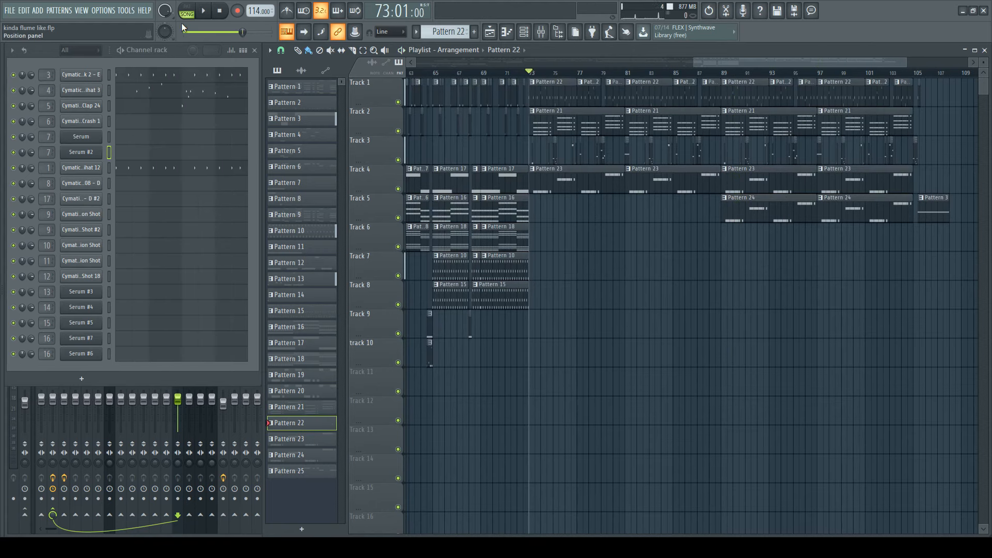
- Inspect Pattern 22's hihat 3 channel with playback switched to pattern mode
{"action": "left_click", "coordinate": [102, 92]}
{"action": "left_click", "coordinate": [296, 97]}
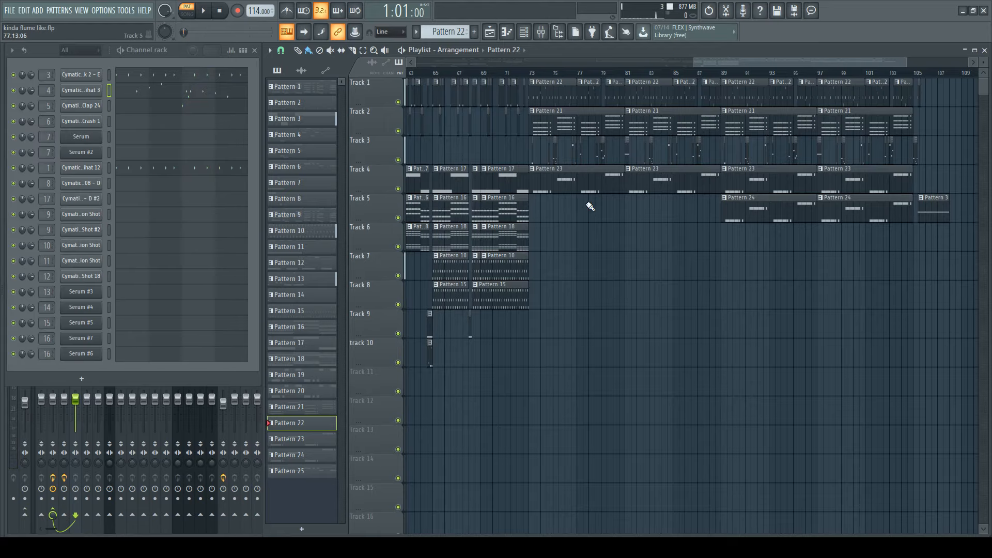
- Return to song mode, place the playhead at 73:05 and play the start of the second drop briefly, then stop playback
{"action": "scroll", "coordinate": [590, 207], "scroll_direction": "up", "scroll_amount": 5}
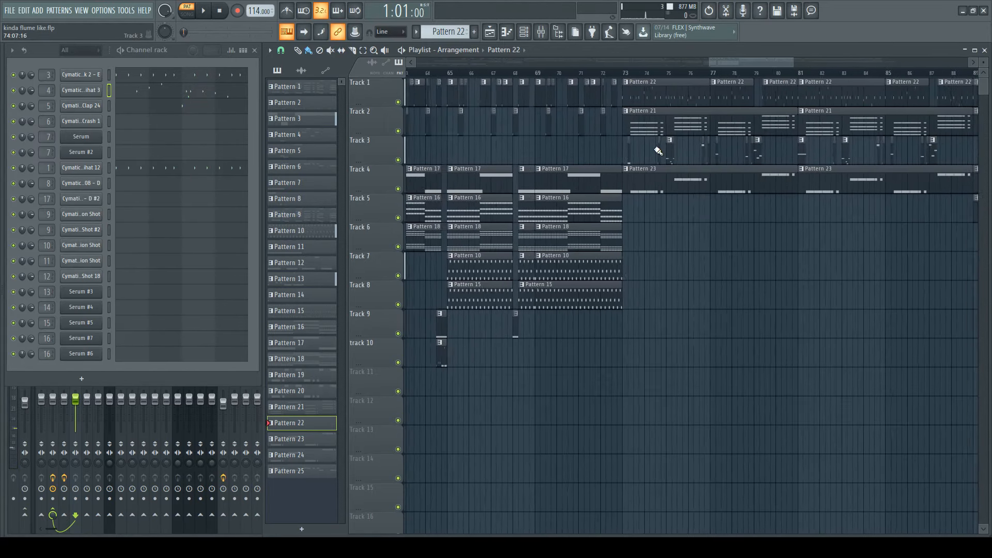
{"action": "scroll", "coordinate": [659, 151], "scroll_direction": "up", "scroll_amount": 2}
{"action": "left_click", "coordinate": [619, 74]}
{"action": "key", "text": "space"}
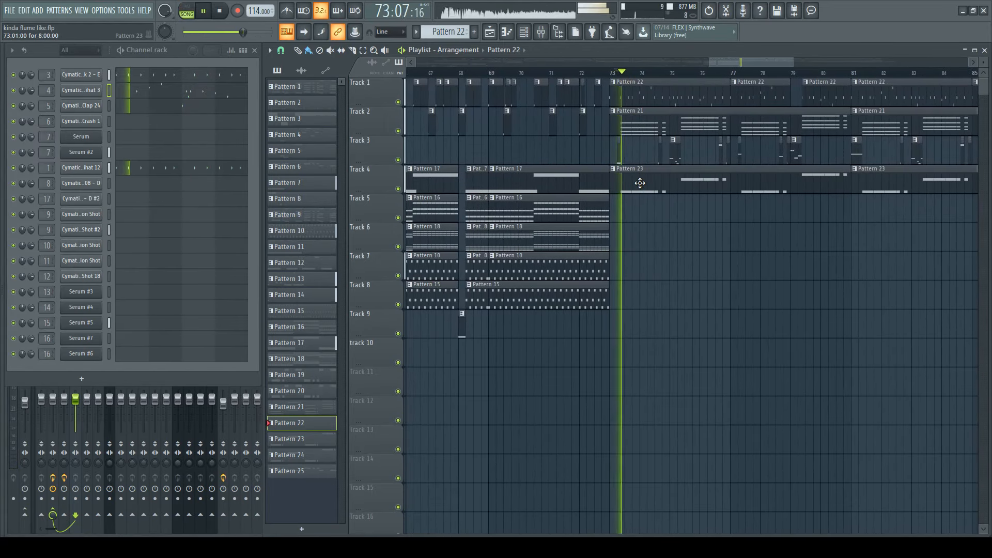
{"action": "scroll", "coordinate": [533, 263], "scroll_direction": "down", "scroll_amount": 5}
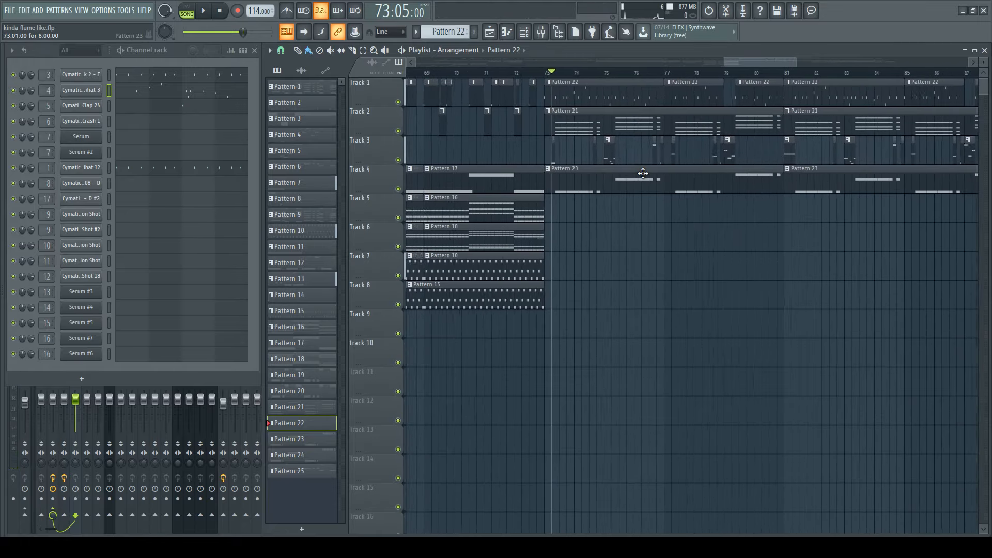
- Place the song playhead at 104:15 and play the ending through the Pattern 3 clip on Track 5
{"action": "scroll", "coordinate": [711, 165], "scroll_direction": "down", "scroll_amount": 4}
{"action": "scroll", "coordinate": [894, 154], "scroll_direction": "up", "scroll_amount": 6}
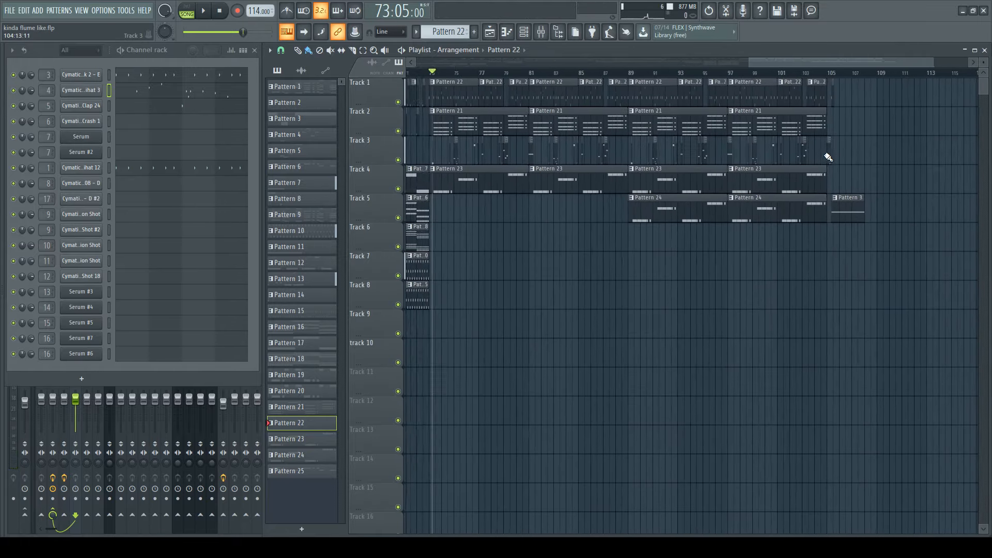
{"action": "scroll", "coordinate": [822, 163], "scroll_direction": "down", "scroll_amount": 1}
{"action": "scroll", "coordinate": [833, 164], "scroll_direction": "up", "scroll_amount": 5}
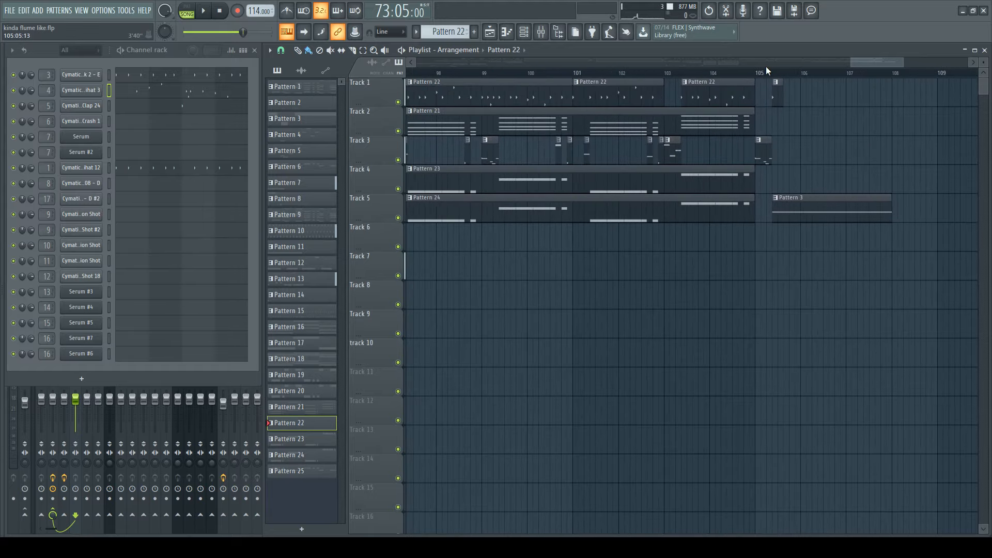
{"action": "left_click", "coordinate": [752, 72]}
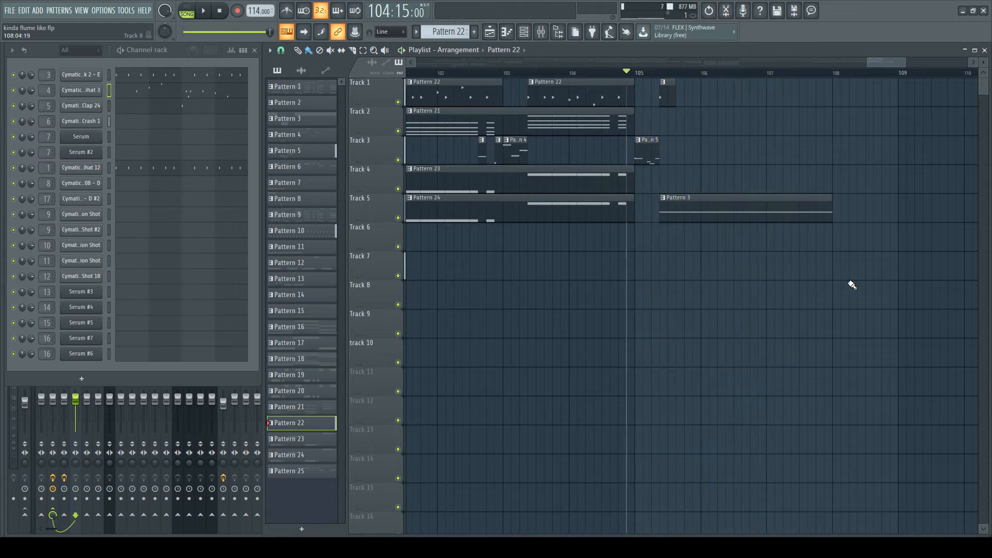
- Review the whole arrangement from intro to ending, including the change from the first drop to the second build-up around bar 57
{"action": "scroll", "coordinate": [852, 284], "scroll_direction": "down", "scroll_amount": 6}
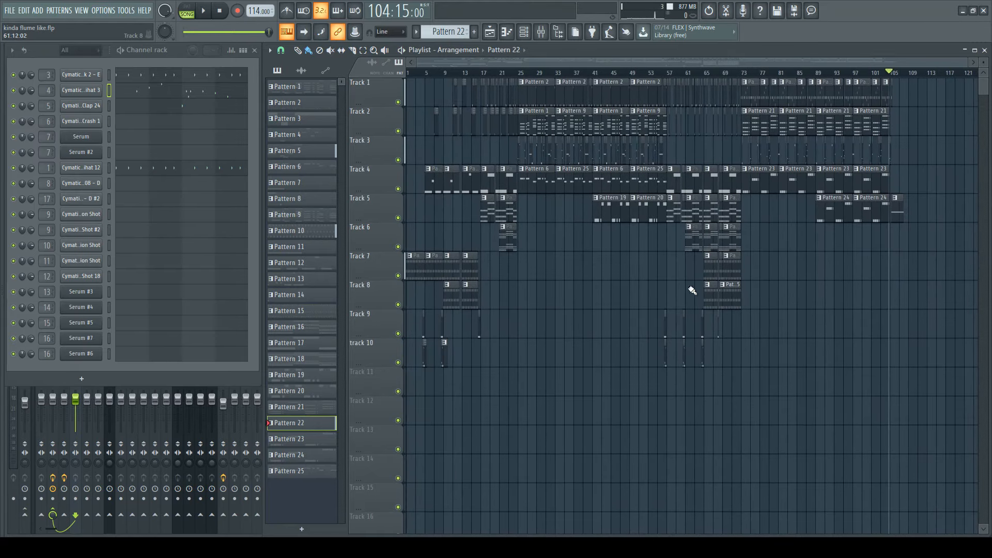
{"action": "scroll", "coordinate": [695, 290], "scroll_direction": "up", "scroll_amount": 5}
{"action": "scroll", "coordinate": [592, 295], "scroll_direction": "down", "scroll_amount": 3}
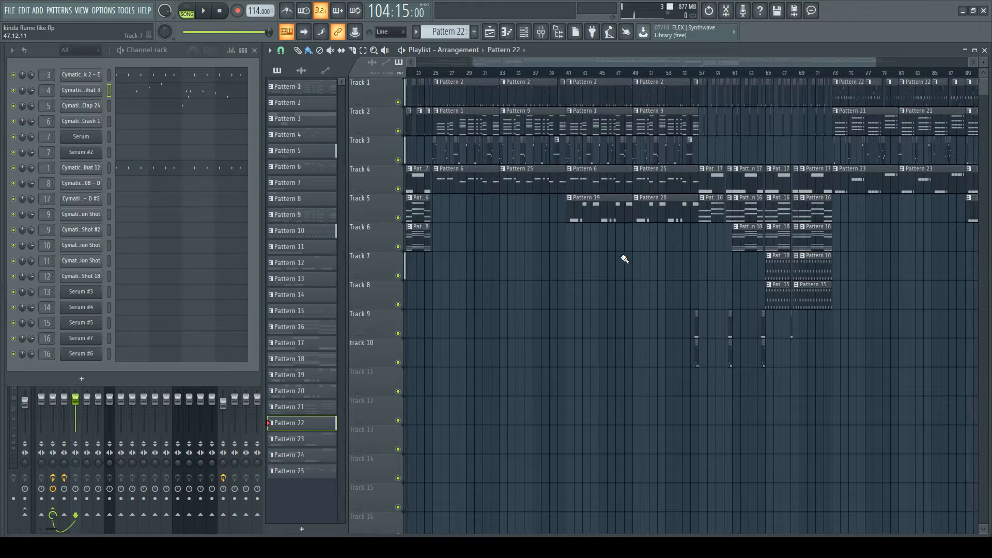
{"action": "scroll", "coordinate": [589, 274], "scroll_direction": "up", "scroll_amount": 5}
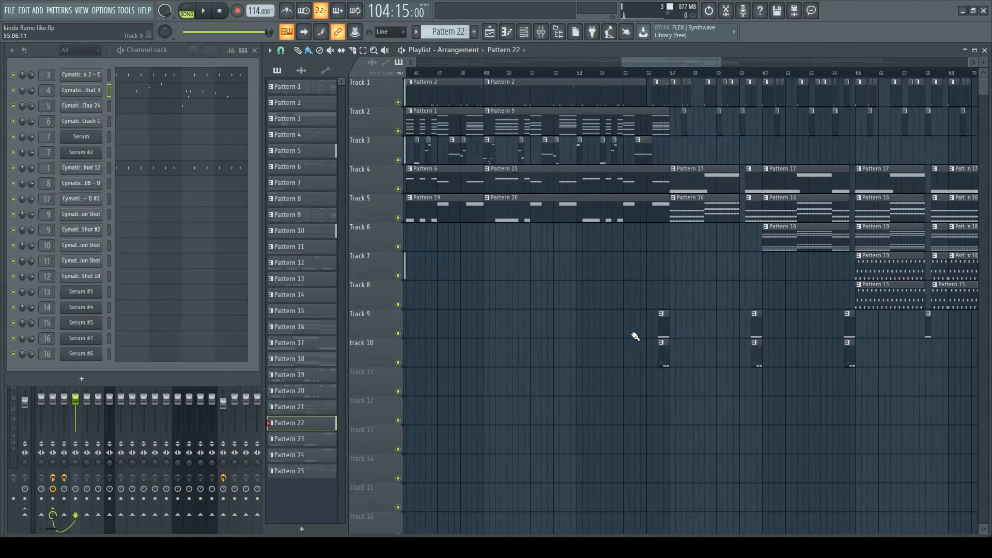
{"action": "scroll", "coordinate": [638, 343], "scroll_direction": "down", "scroll_amount": 8}
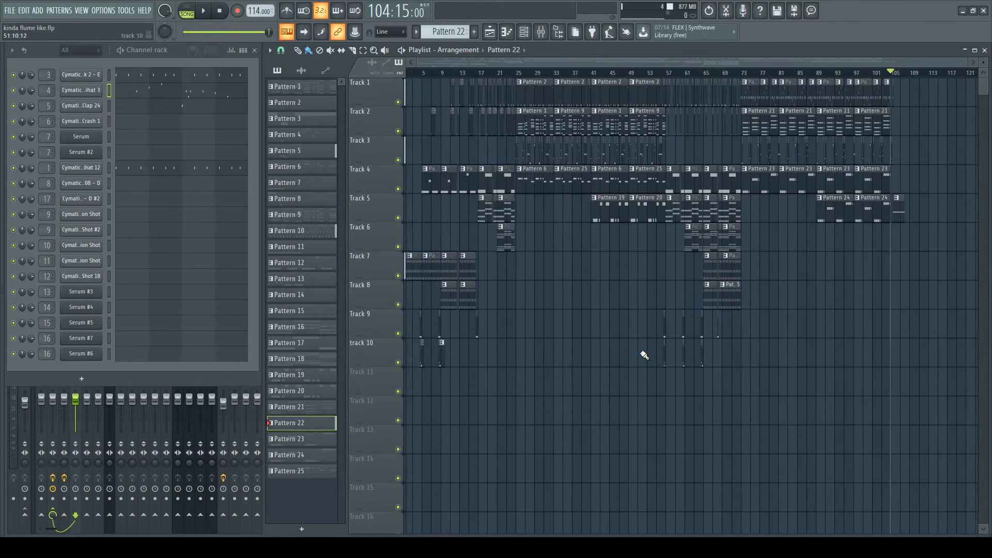
{"action": "scroll", "coordinate": [653, 339], "scroll_direction": "down", "scroll_amount": 1}
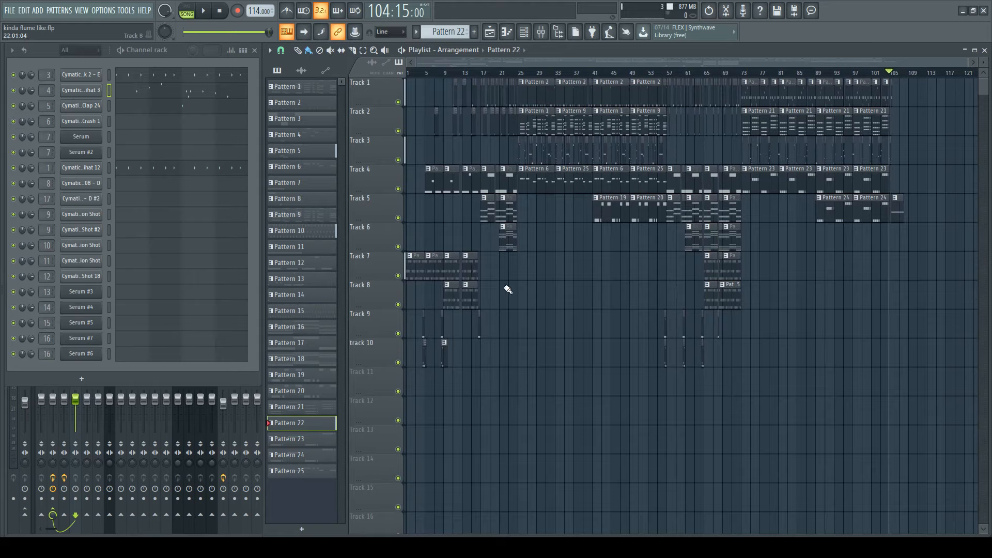
- Select Pattern 6 from the first drop, preview the Cymatics Astro Sicko 808 - D sample in its channel settings, and close them
{"action": "scroll", "coordinate": [507, 207], "scroll_direction": "up", "scroll_amount": 8}
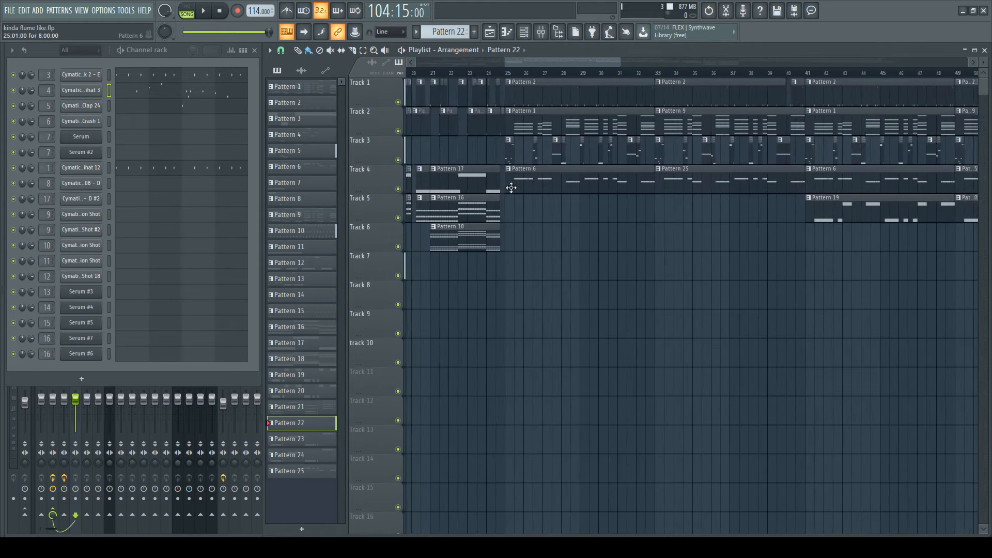
{"action": "left_click", "coordinate": [514, 181]}
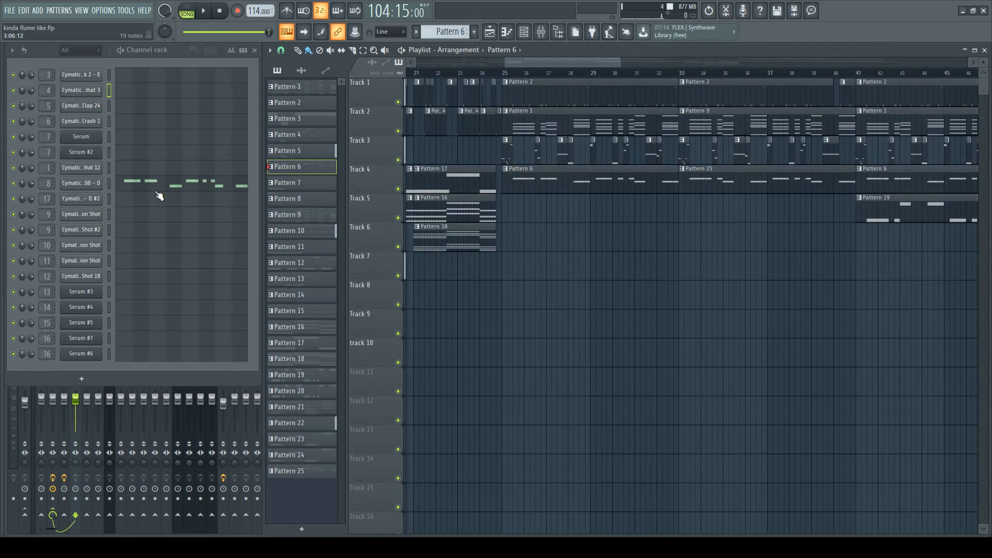
{"action": "left_click", "coordinate": [81, 183]}
{"action": "left_click", "coordinate": [140, 144]}
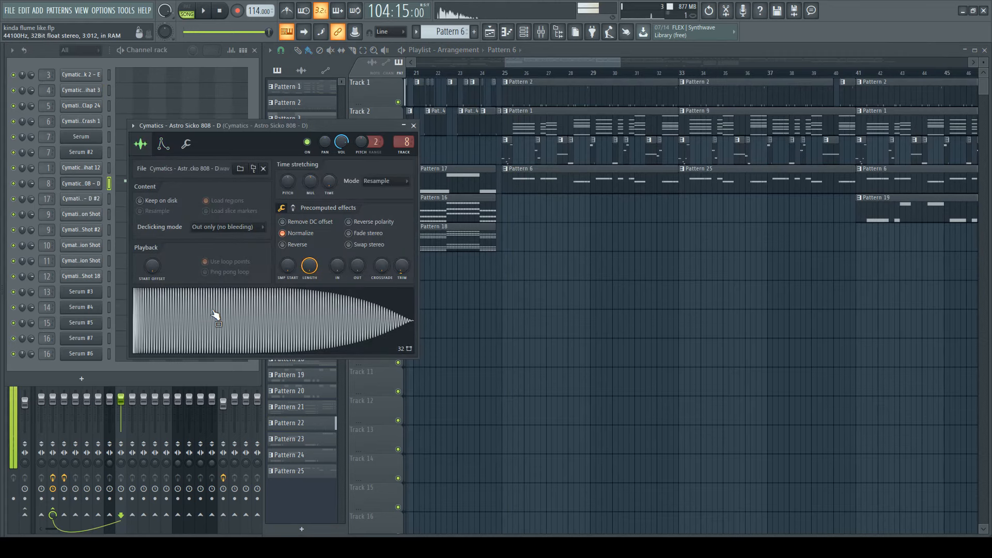
{"action": "left_click", "coordinate": [413, 125]}
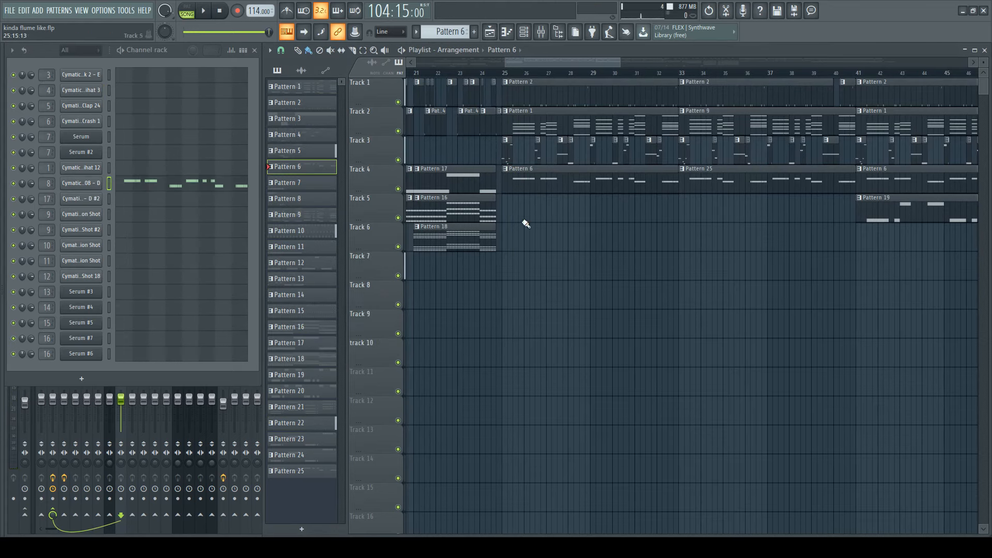
{"action": "scroll", "coordinate": [522, 221], "scroll_direction": "down", "scroll_amount": 5}
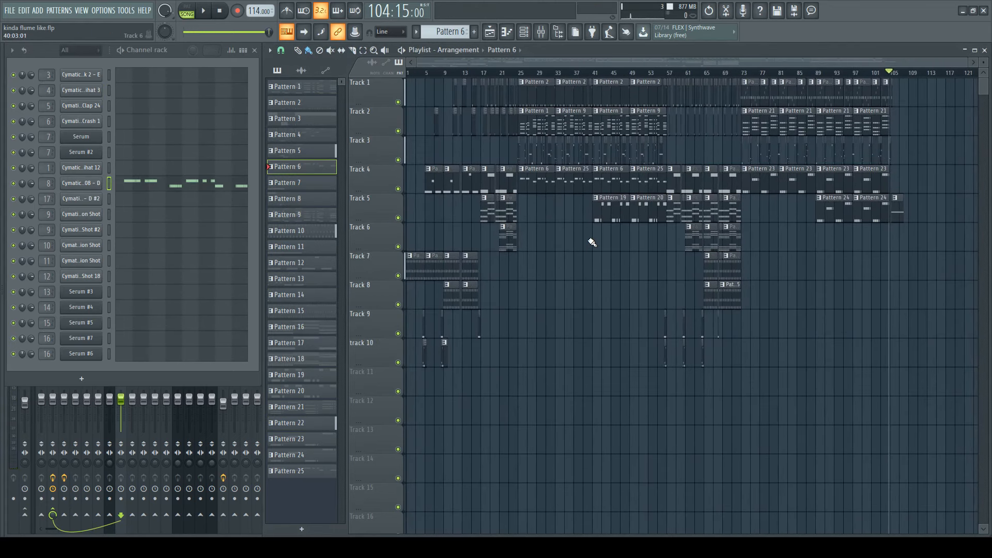